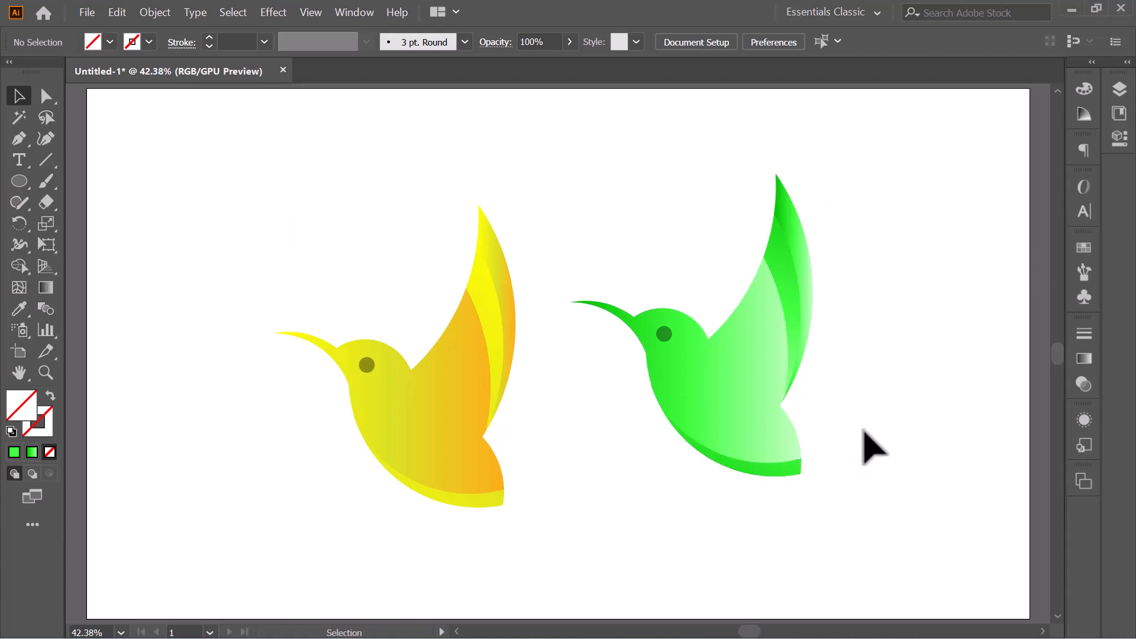
Scale both hummingbird drawings down together to less than half size and move them to the artboard's right side
left_click_drag(277, 207, 858, 395)
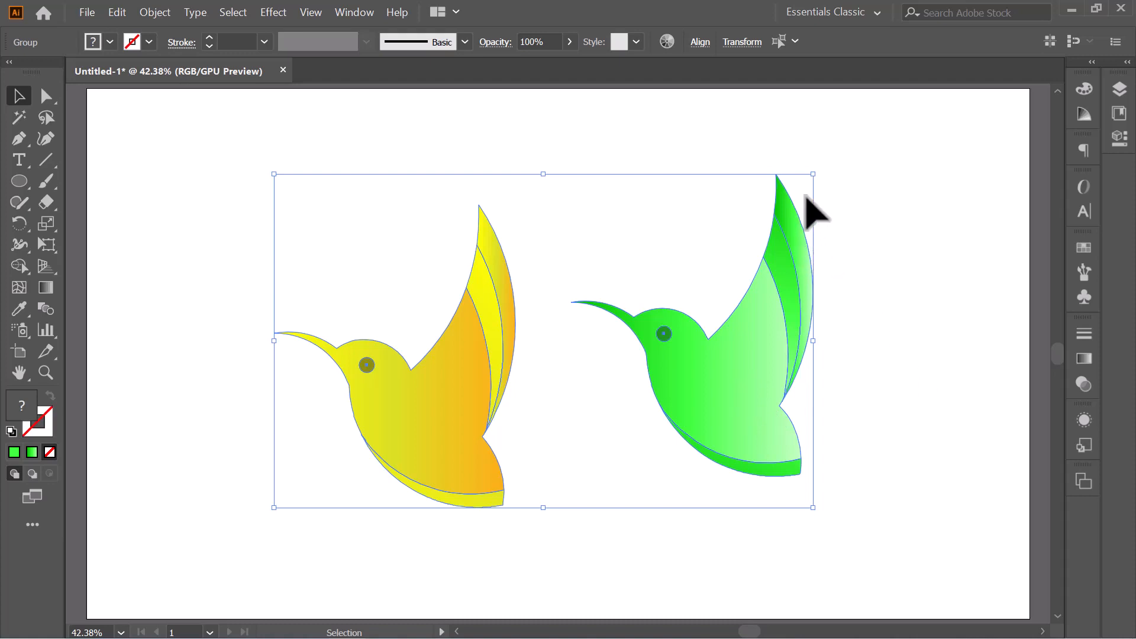
left_click_drag(814, 174, 733, 275)
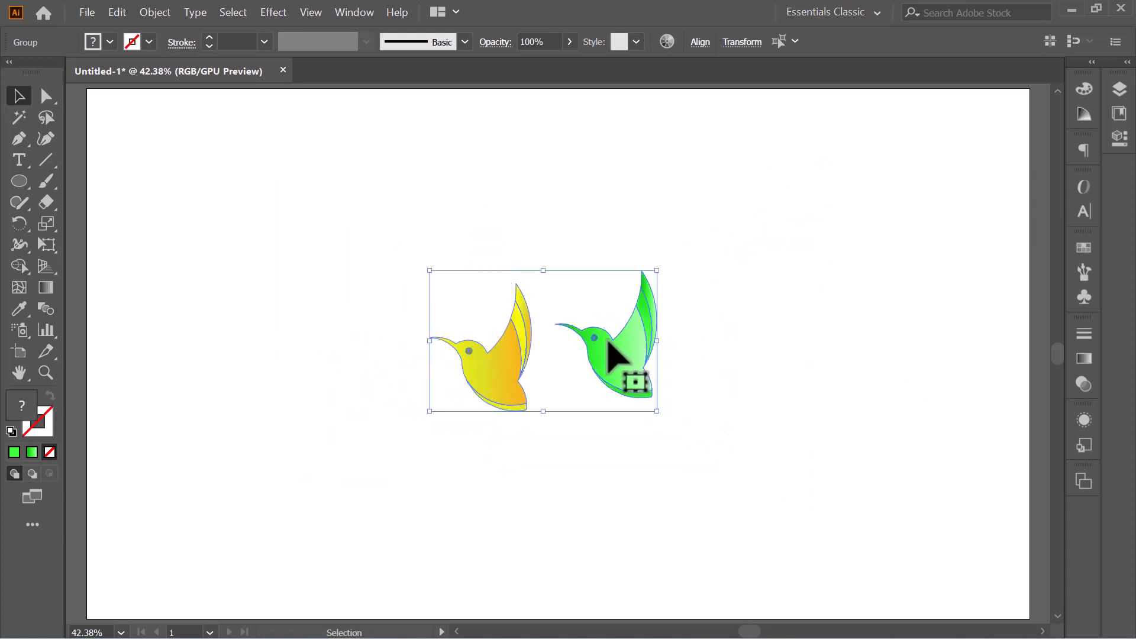
left_click_drag(616, 355, 869, 335)
left_click(945, 178)
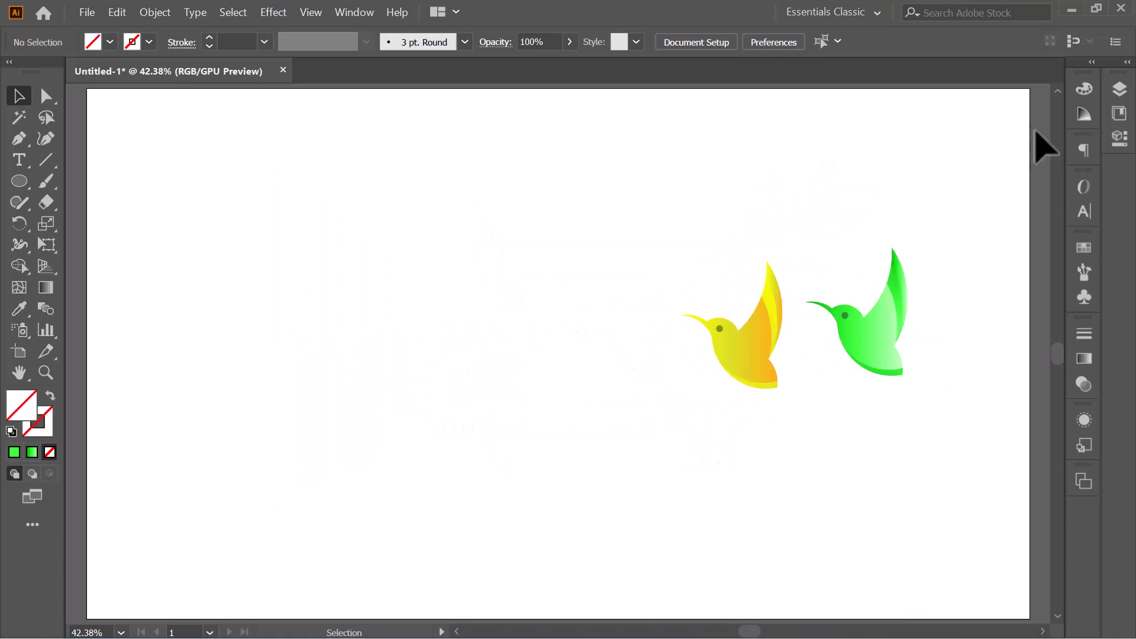
Show the hidden group of concentric circles and colour swatches, keeping it in its original position
left_click(1118, 91)
left_click(901, 127)
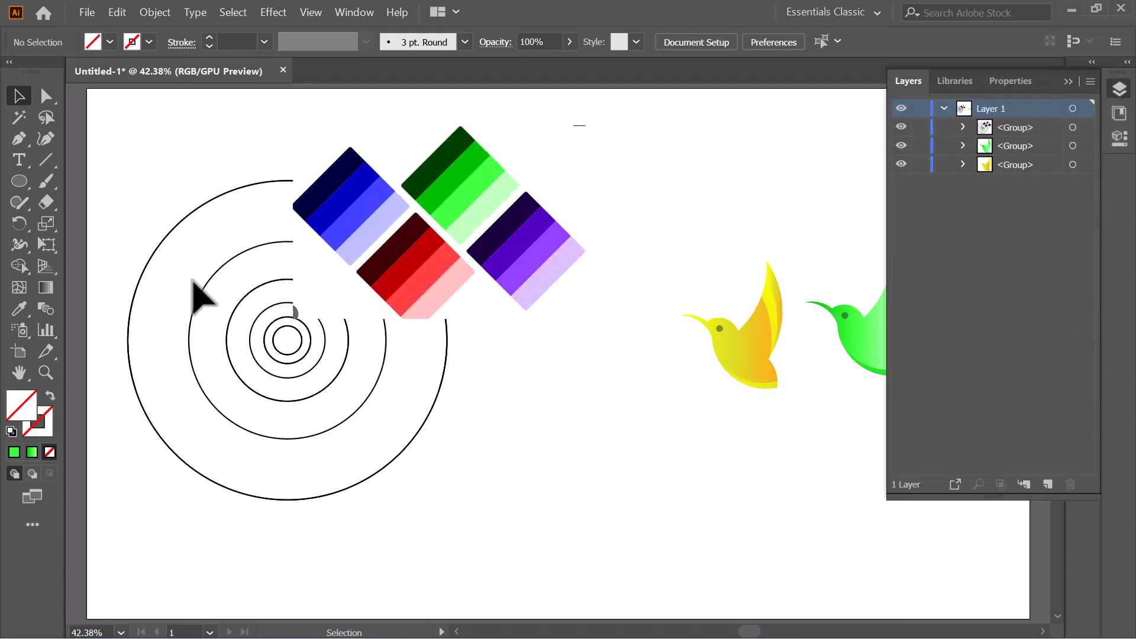
left_click_drag(462, 229, 610, 196)
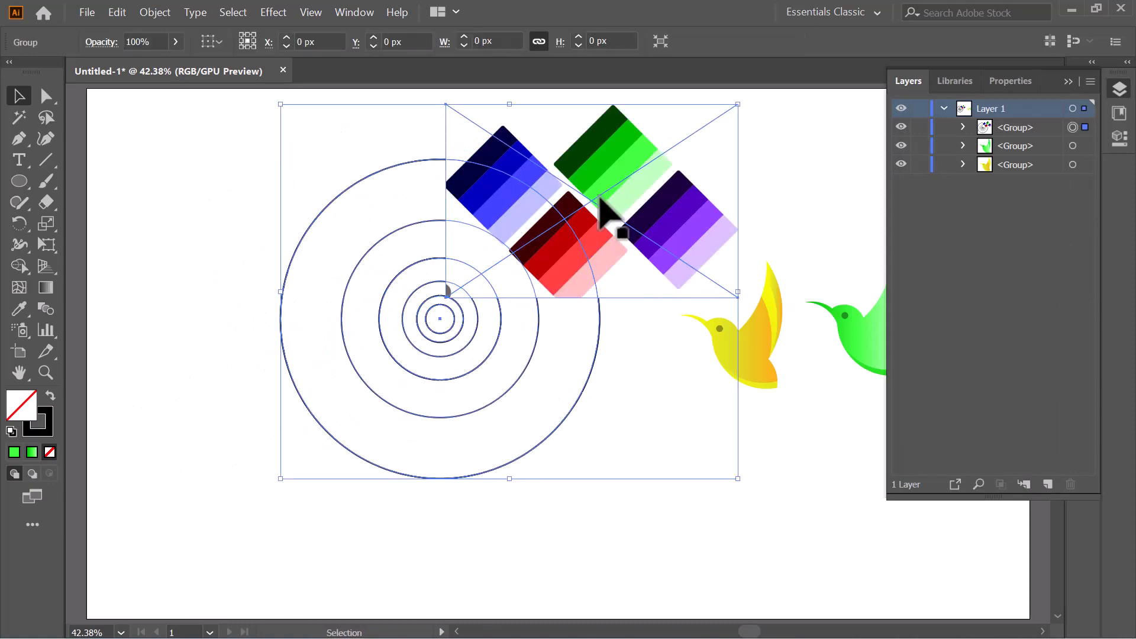
key("ctrl+z")
Ungroup the circles and colour swatch image twice so that every circle is a separate object
right_click(462, 222)
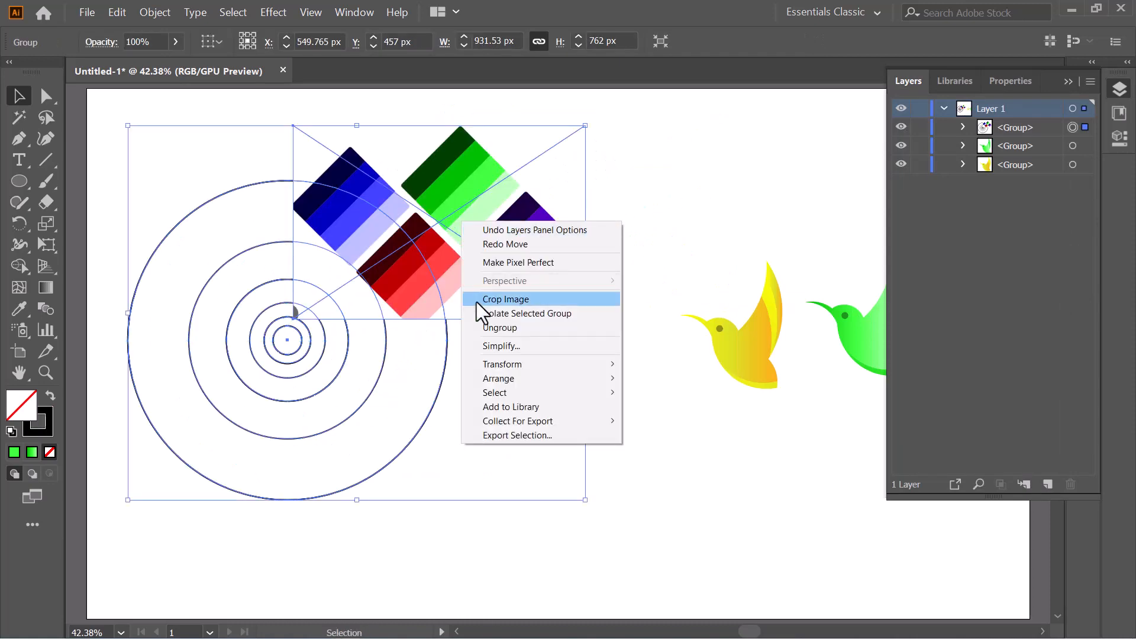
left_click(492, 328)
left_click(562, 223)
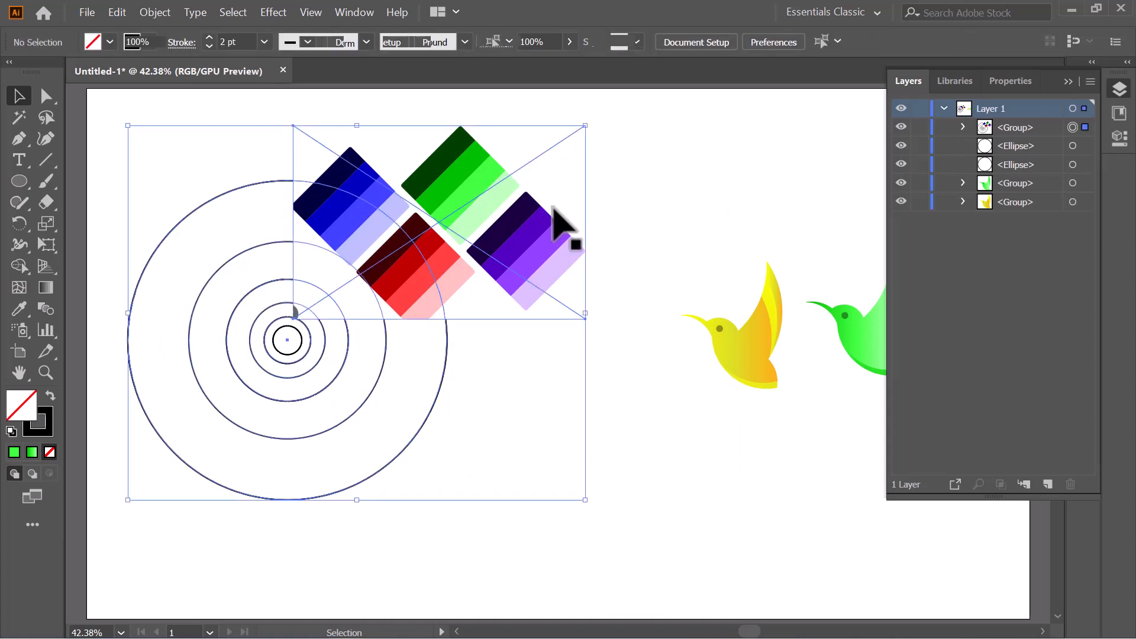
right_click(565, 234)
left_click(562, 316)
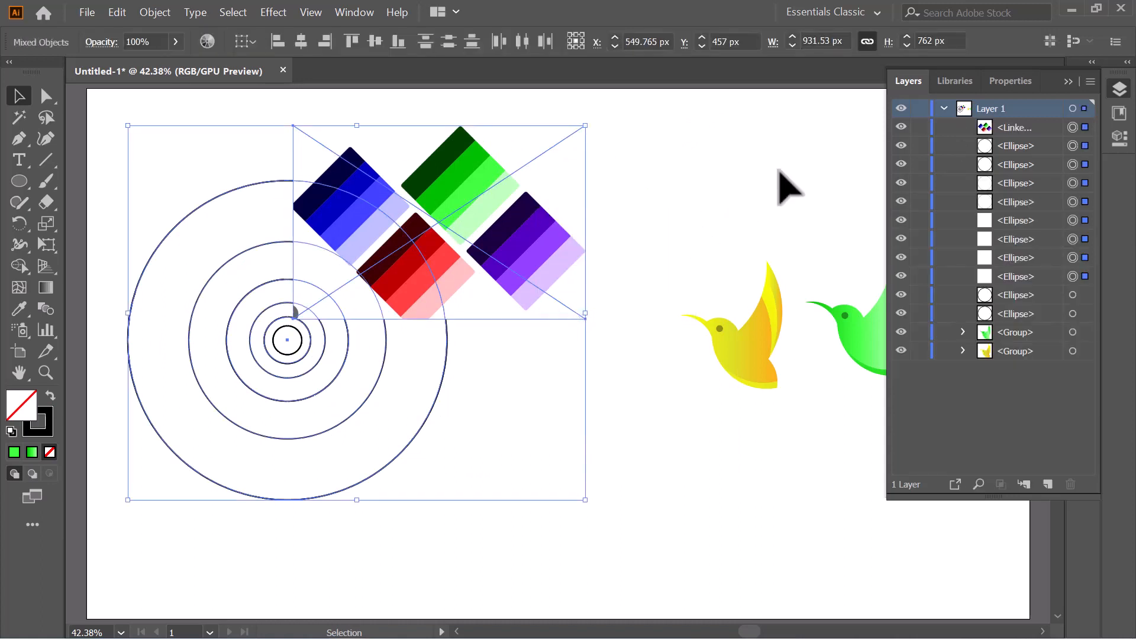
Hide the linked colour swatch image above the concentric circles
left_click(786, 185)
left_click(562, 248)
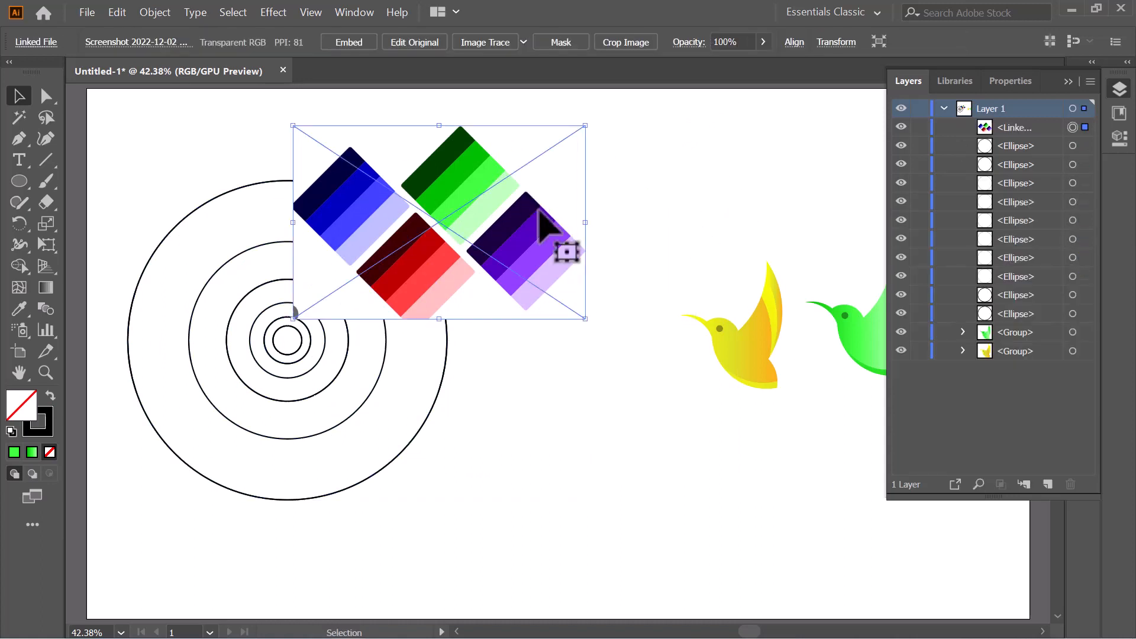
left_click(901, 127)
left_click(263, 181)
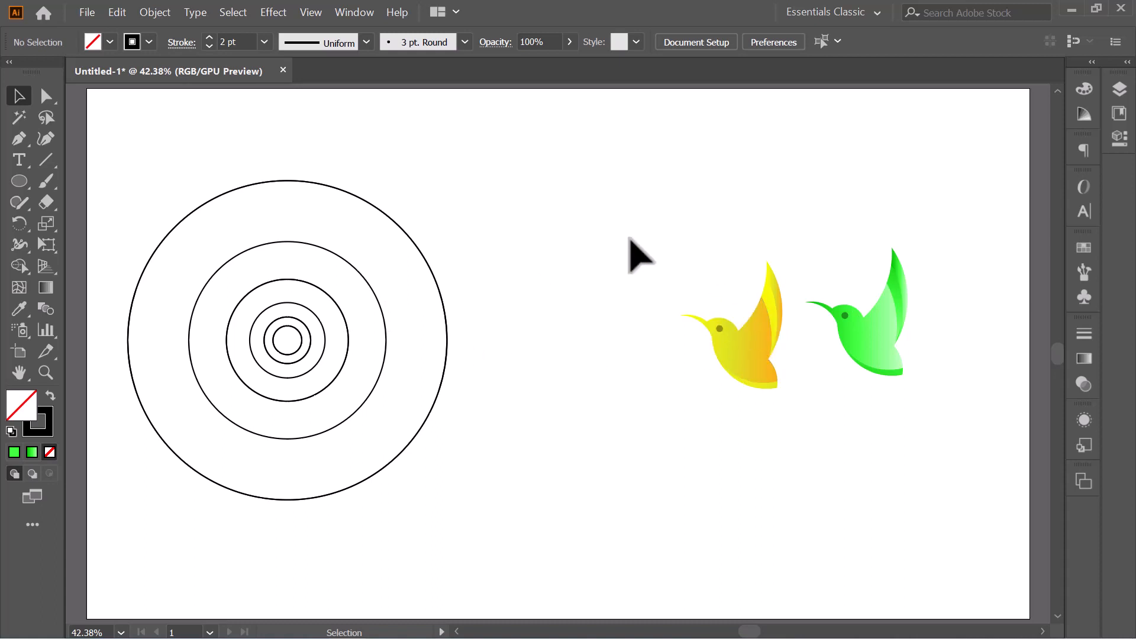
Hide the yellow and green hummingbird groups in the layer list
left_click_drag(640, 245, 1009, 446)
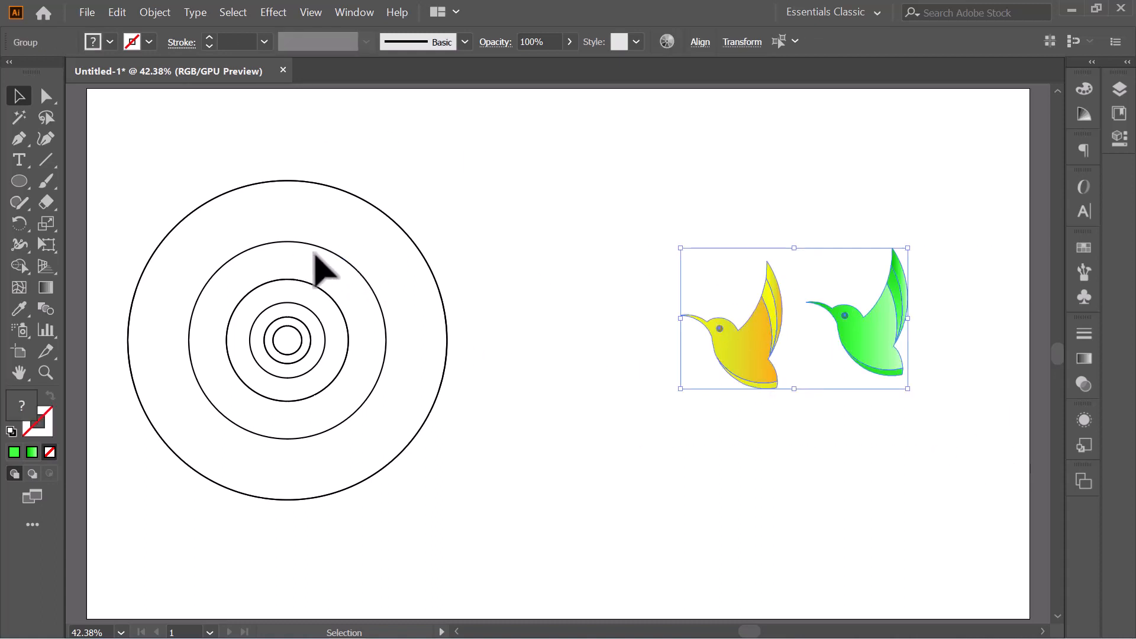
left_click(1119, 90)
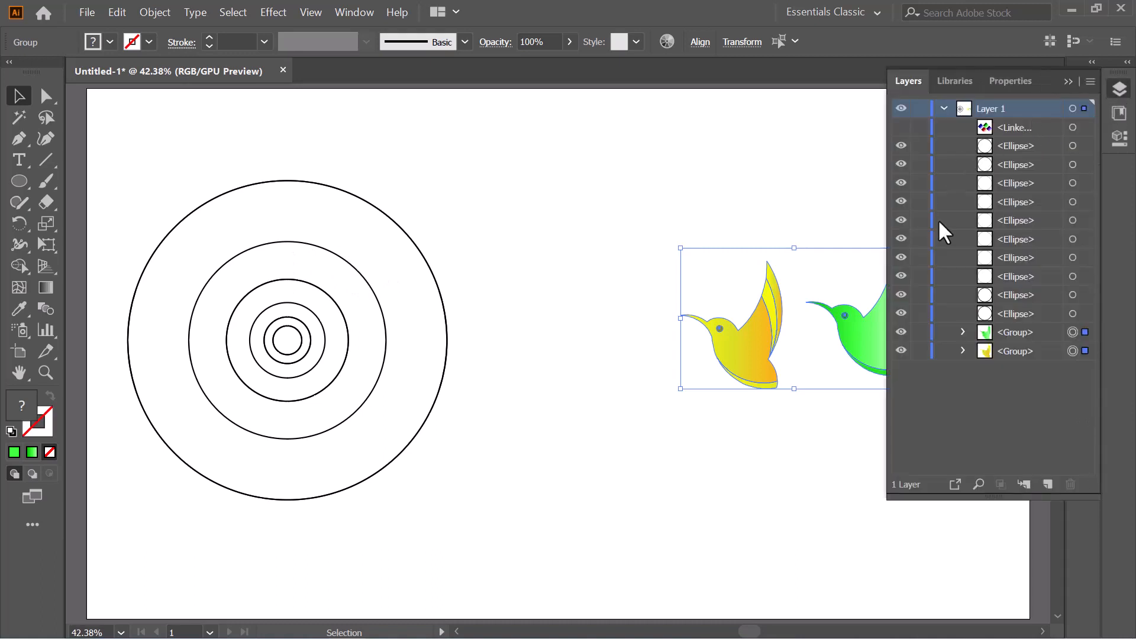
left_click_drag(900, 333, 900, 363)
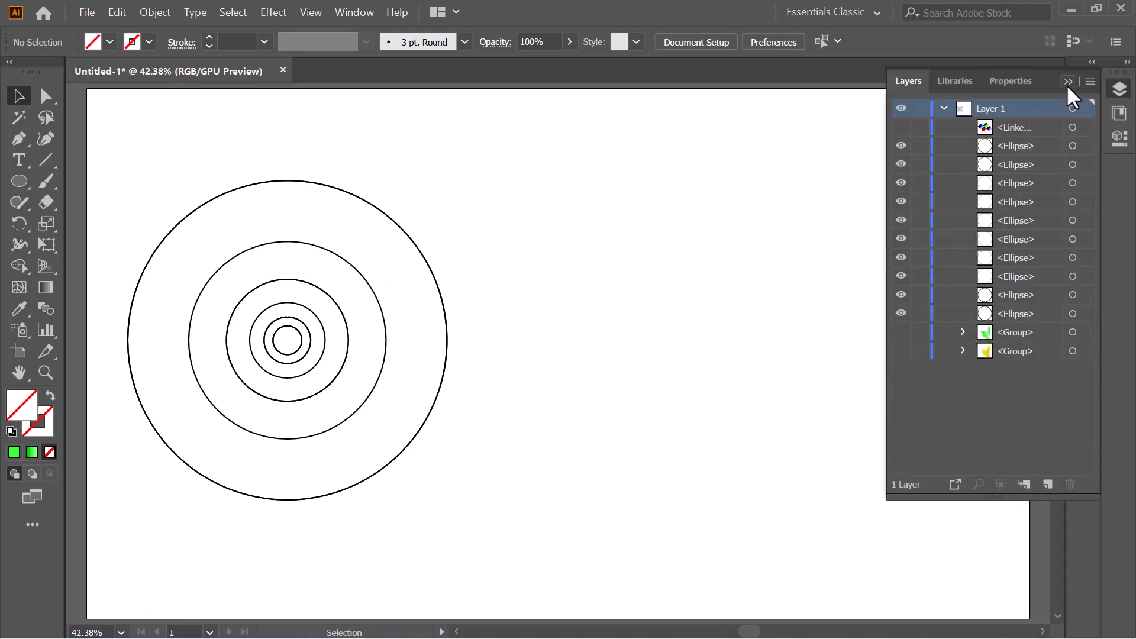
left_click(1068, 82)
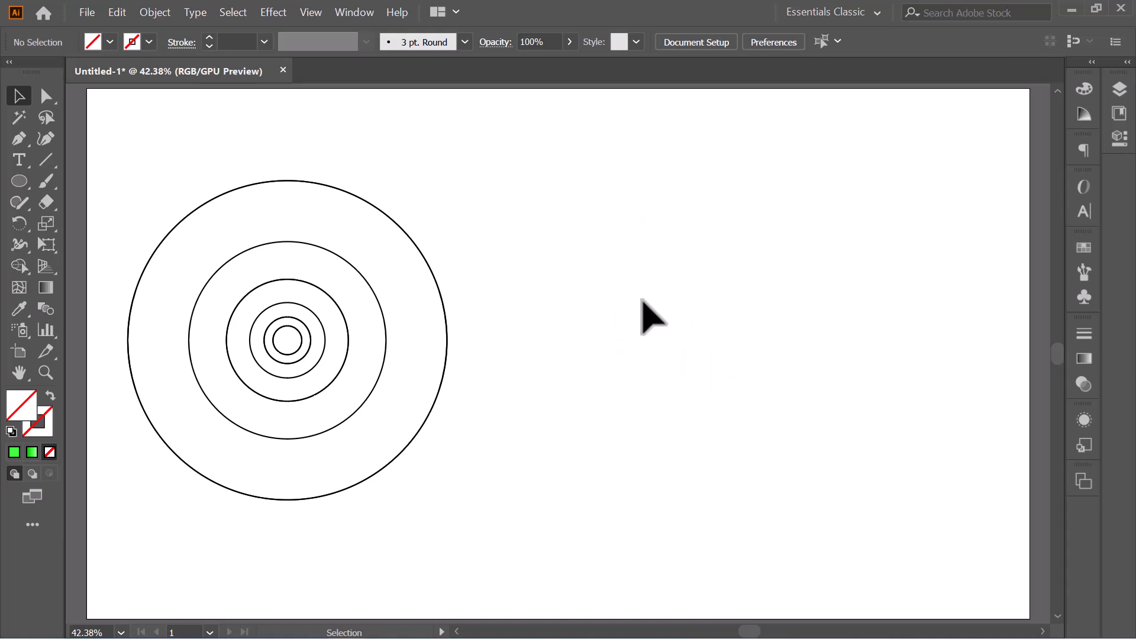
Place the hummingbird photo Screenshot (41).png beside the circles, about as tall as the largest circle and level with it
left_click(87, 3)
left_click(117, 223)
double_click(176, 136)
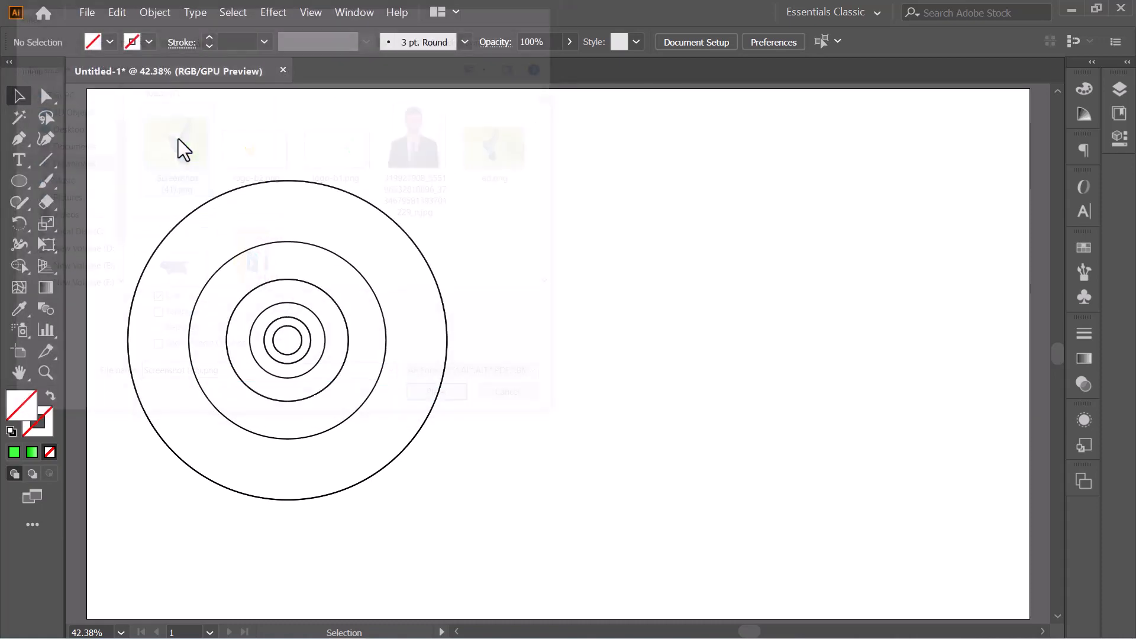
left_click_drag(510, 183, 962, 558)
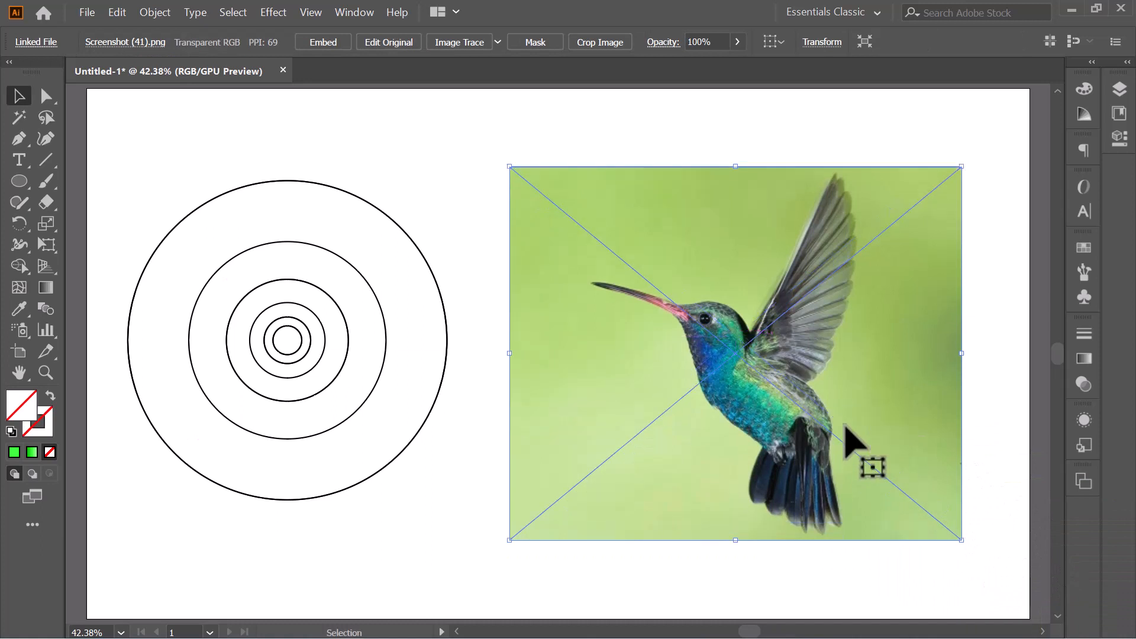
left_click_drag(800, 368, 778, 355)
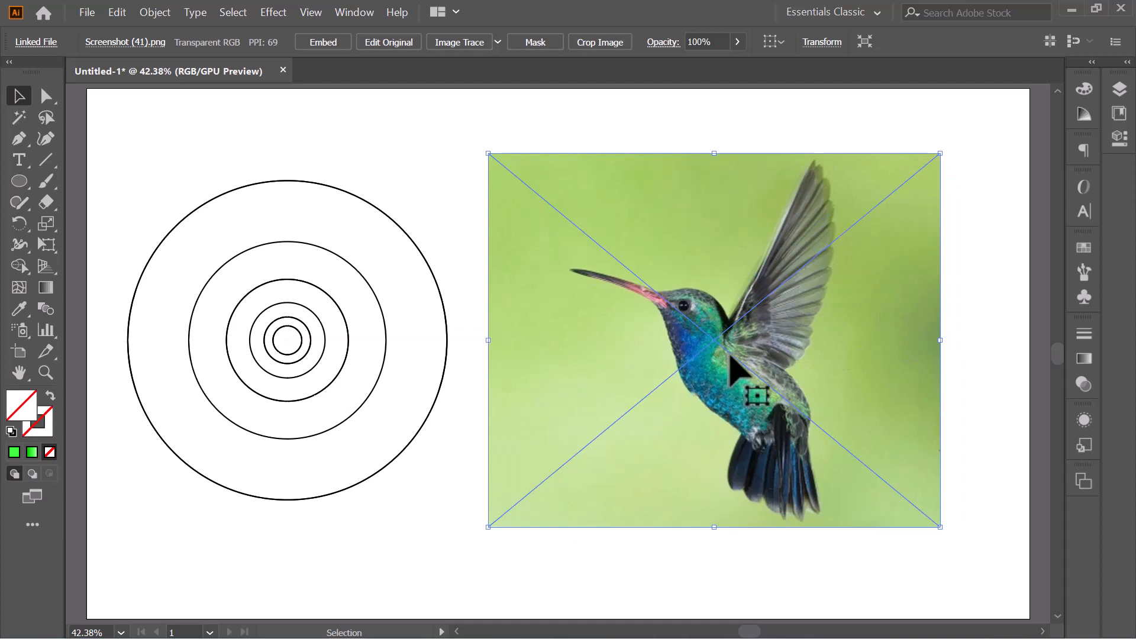
Reduce the hummingbird photo's opacity to 39%
left_click(737, 42)
left_click_drag(690, 61, 700, 62)
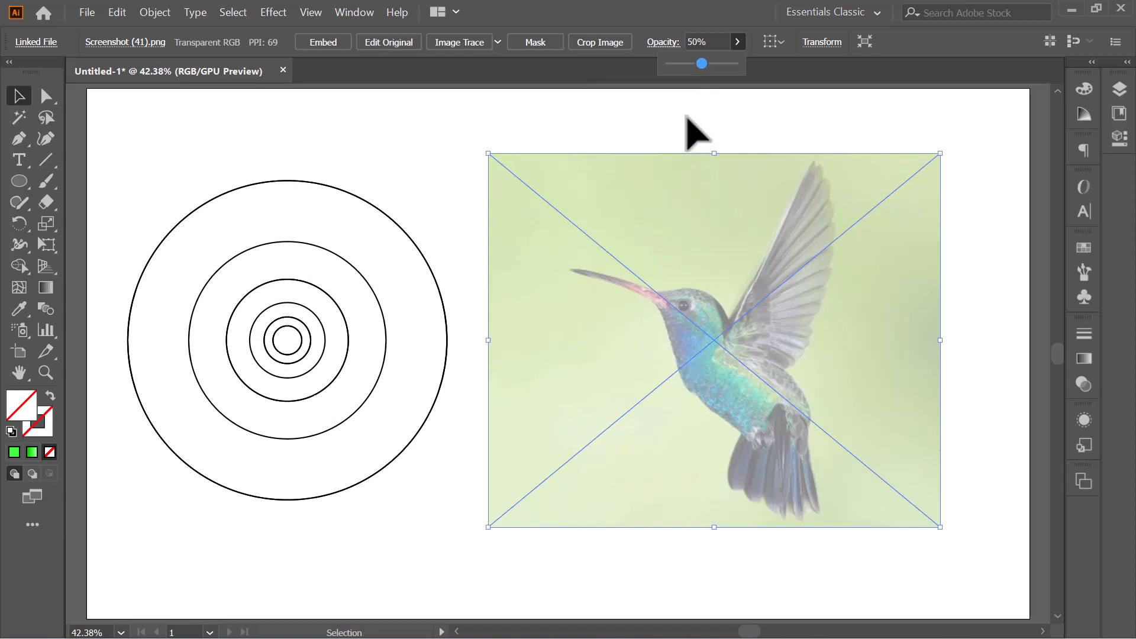
left_click(693, 63)
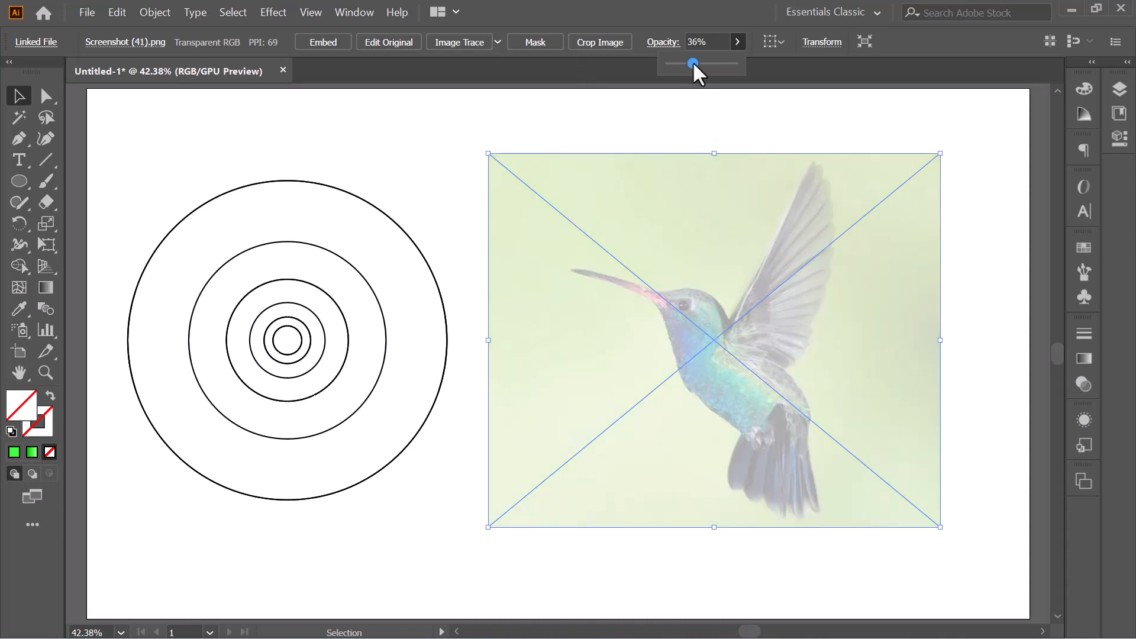
left_click_drag(693, 63, 694, 63)
left_click(632, 122)
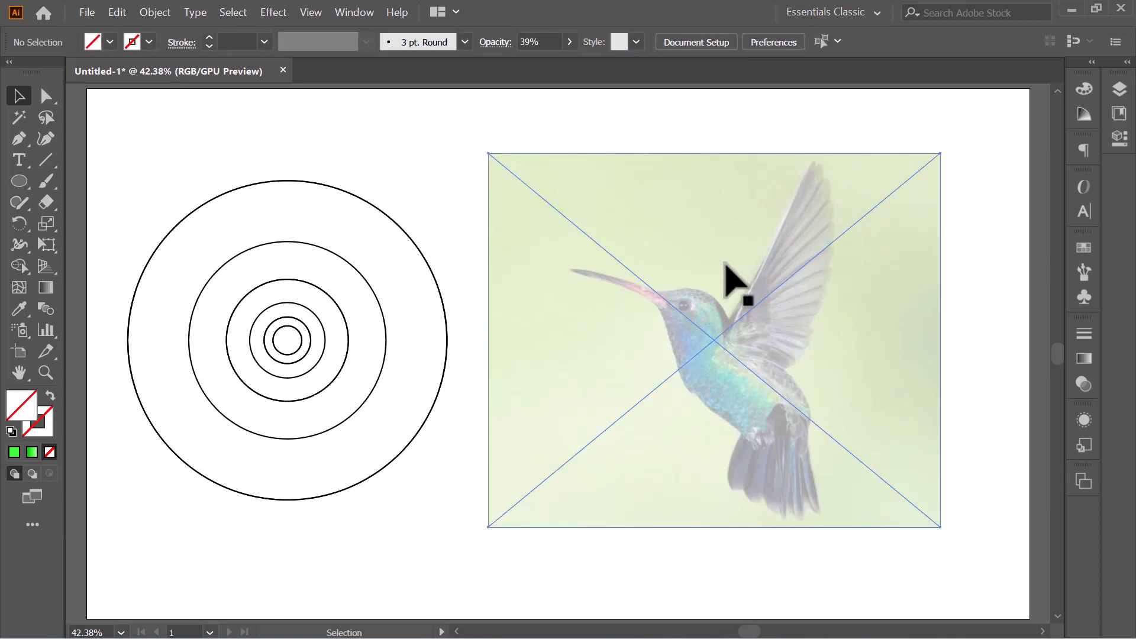
Lock the faded hummingbird photo as a tracing reference
left_click(724, 266)
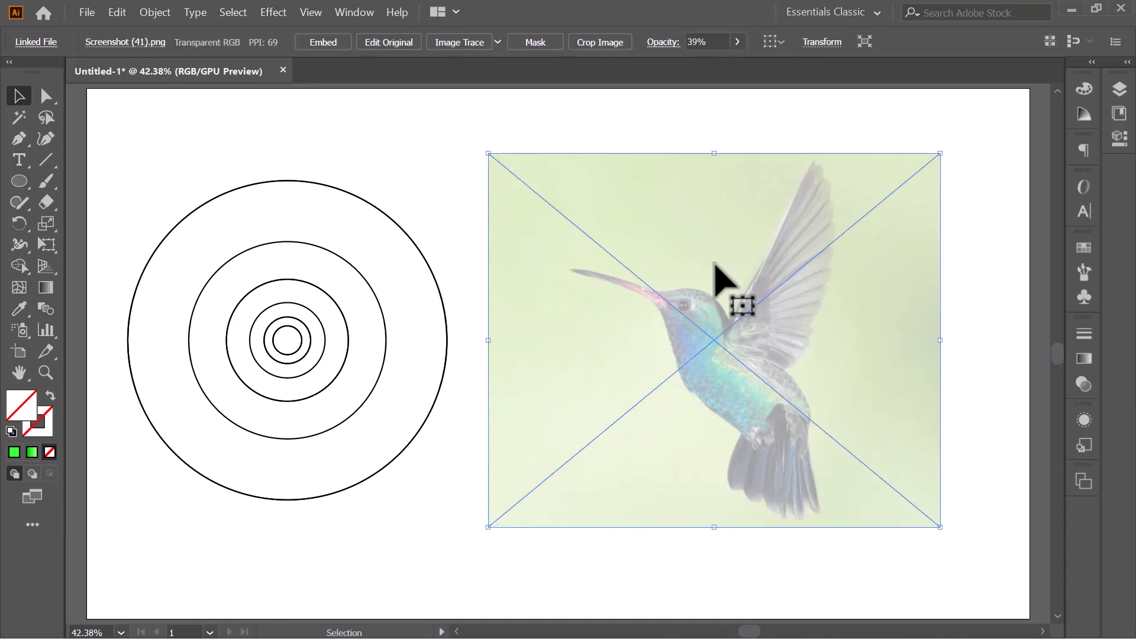
left_click(171, 10)
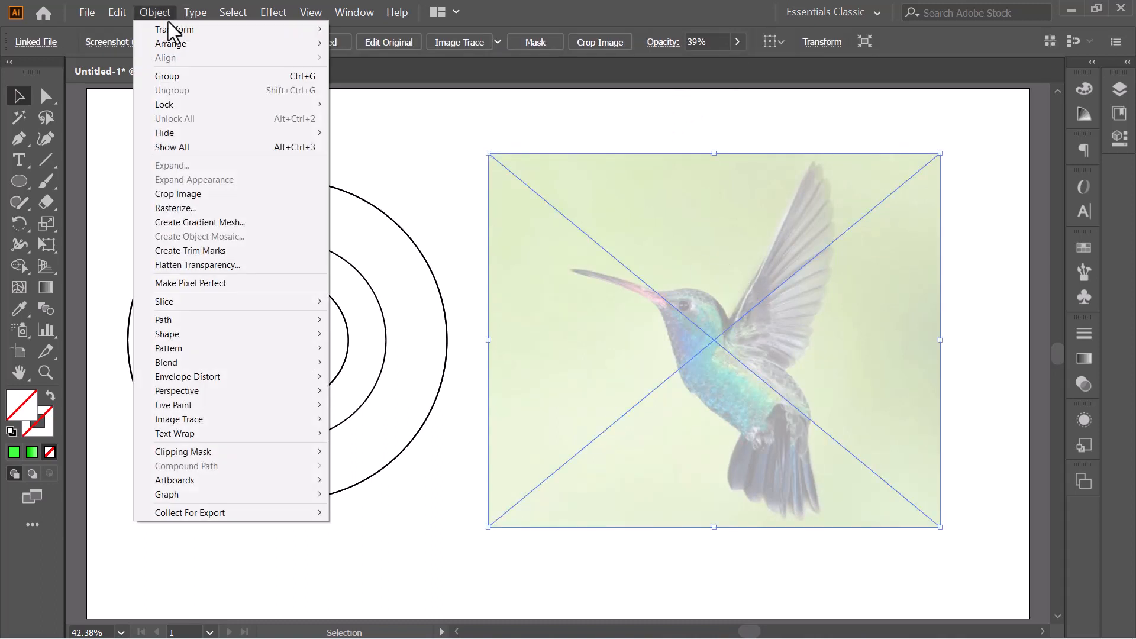
mouse_move(201, 107)
left_click(363, 104)
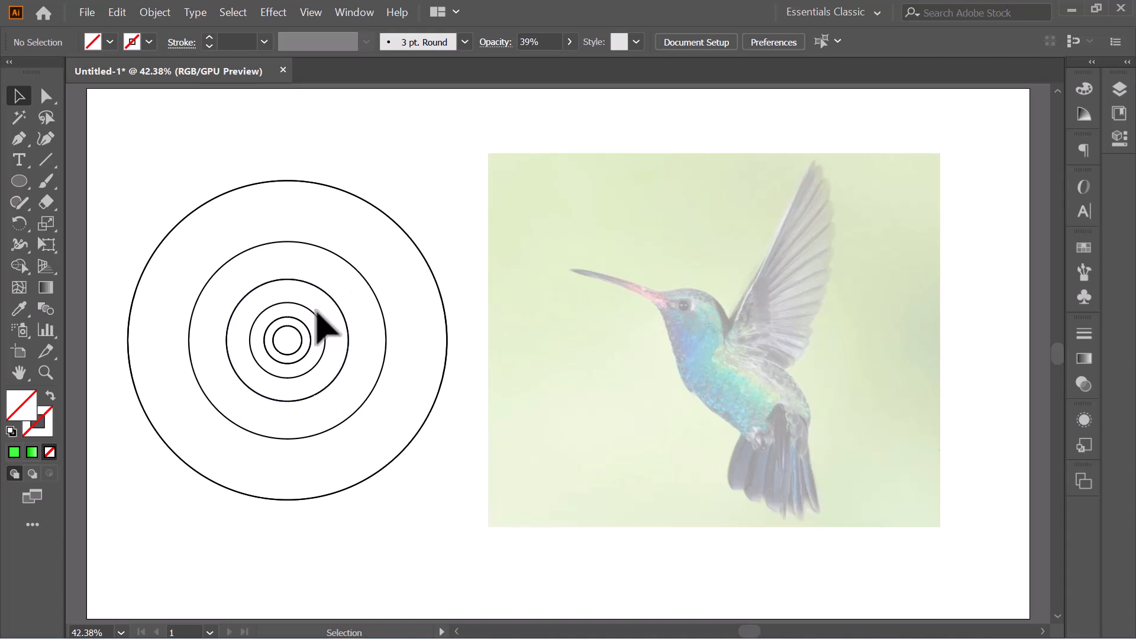
Copy the third-smallest circle onto the bird's head and two offset copies of the fourth-smallest circle along its beak
left_click_drag(323, 324, 716, 300)
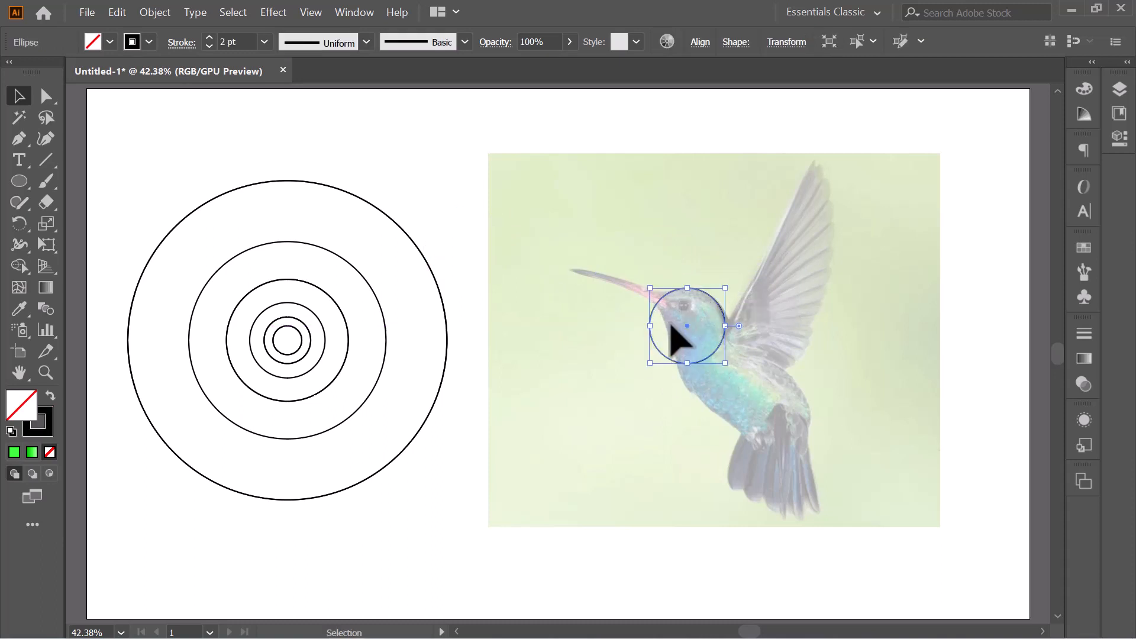
left_click_drag(342, 308, 663, 316)
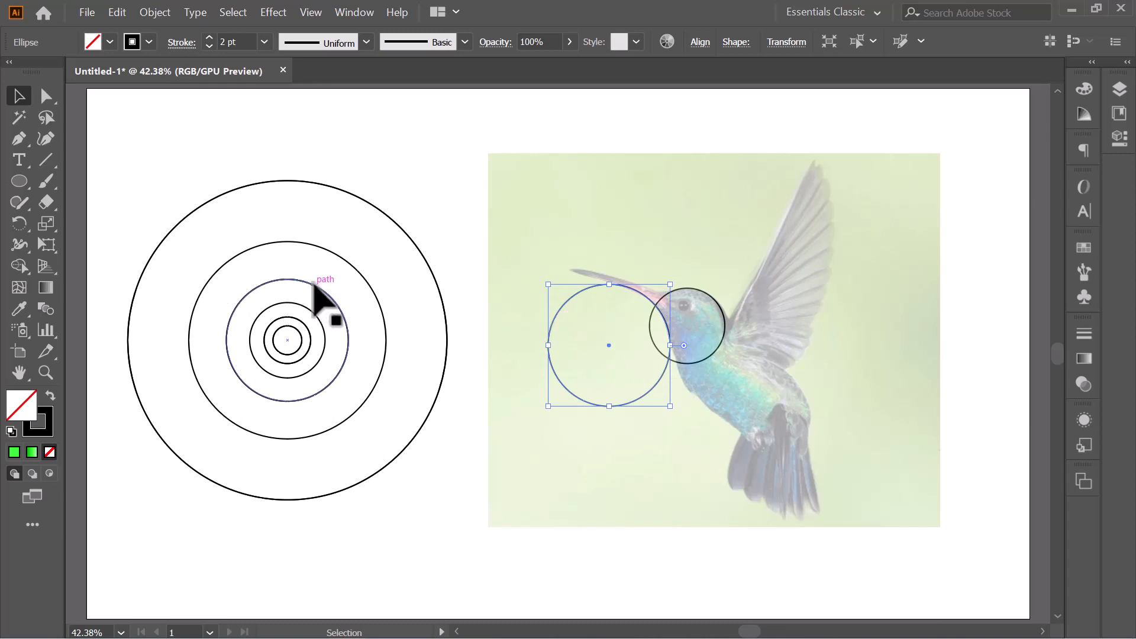
left_click_drag(313, 285, 657, 294)
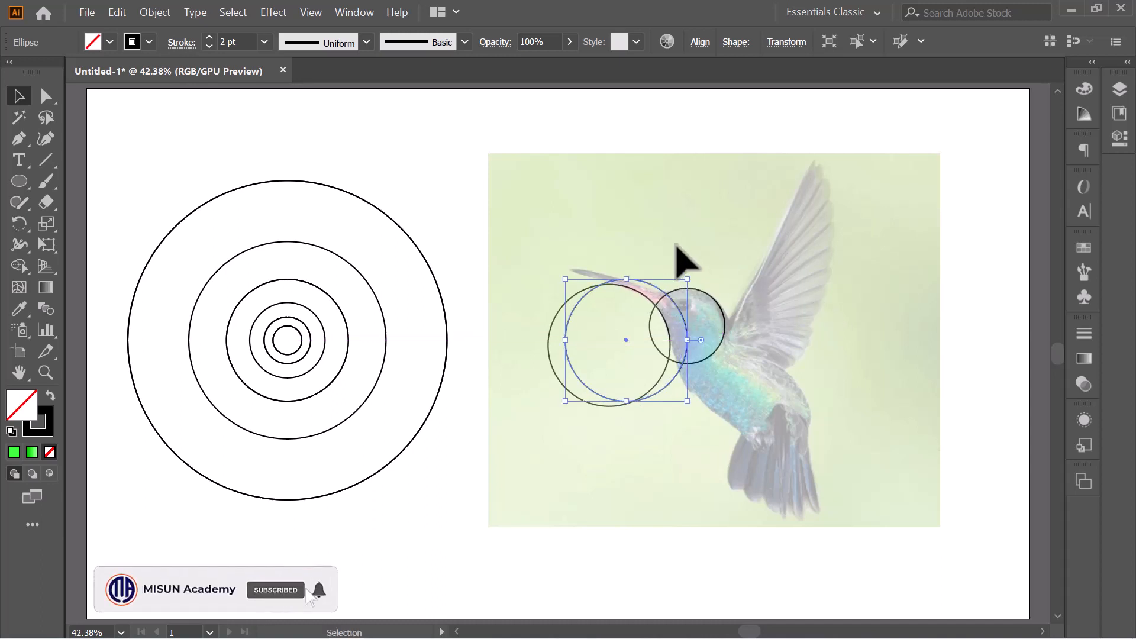
left_click(894, 339)
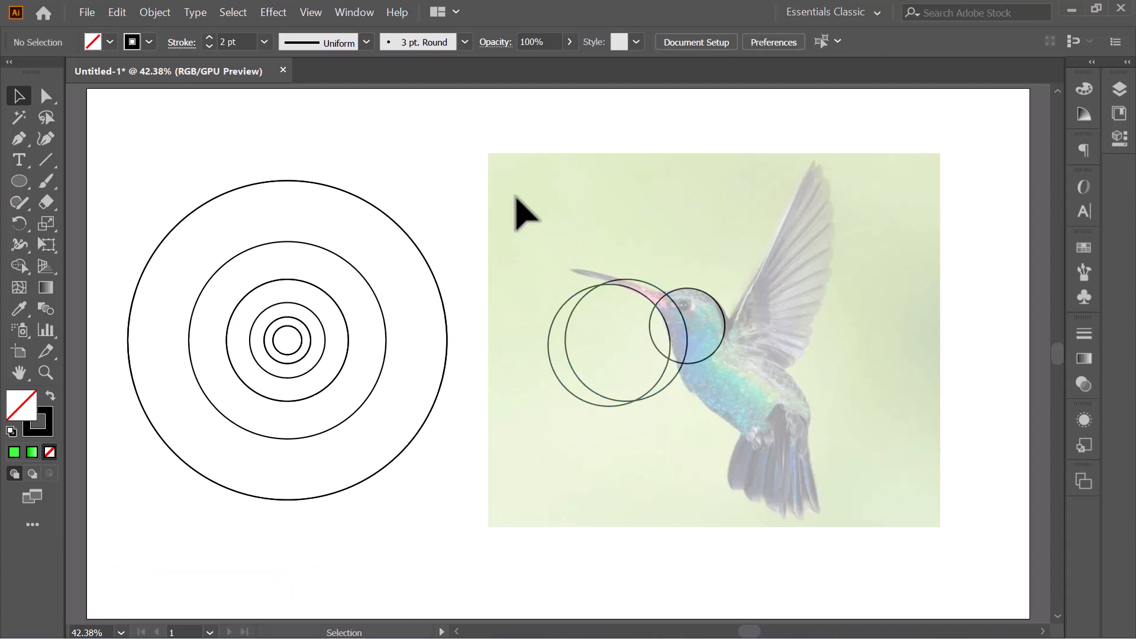
Use Shape Builder on the head and beak circles to remove the excess areas and merge the rest into one head-and-beak outline
left_click_drag(516, 198, 771, 472)
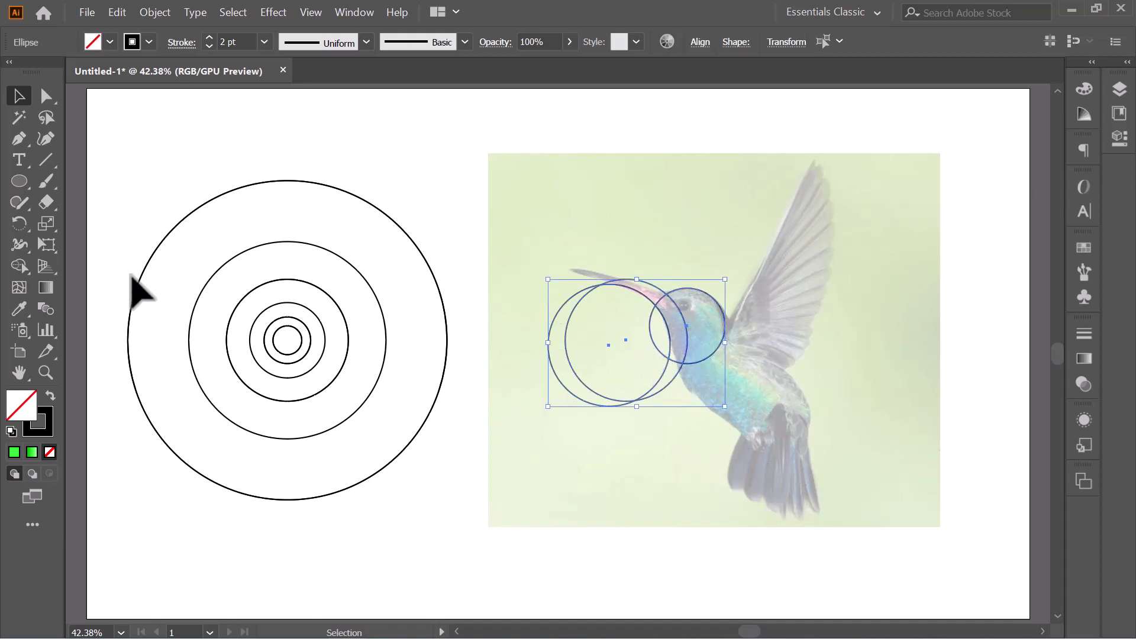
left_click(17, 271)
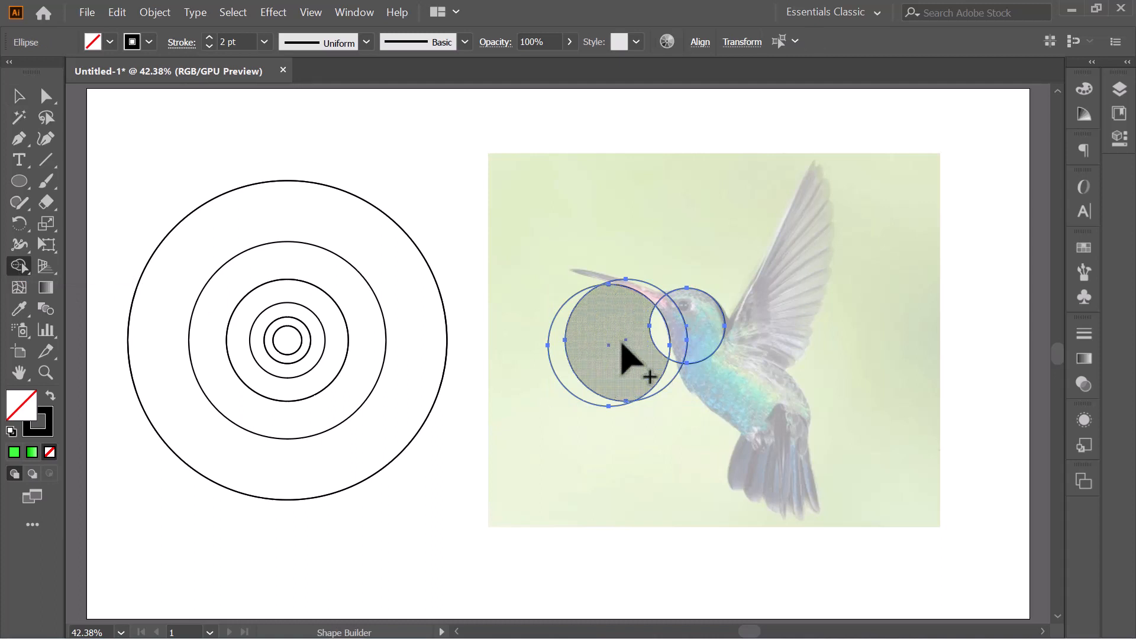
left_click_drag(597, 337, 543, 385)
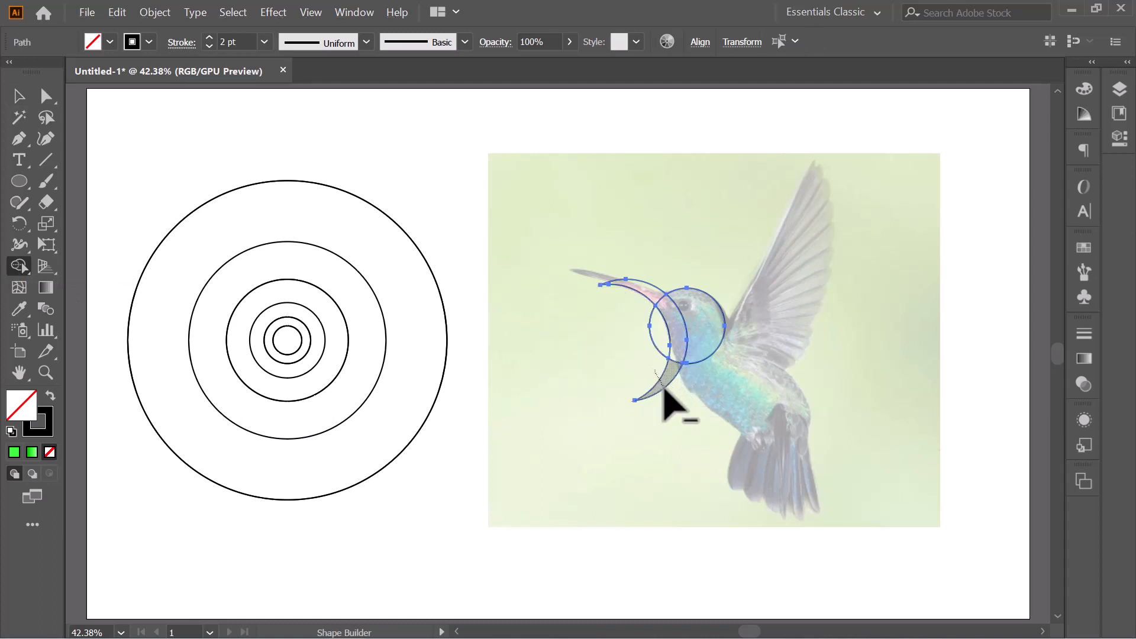
left_click(654, 400, "alt")
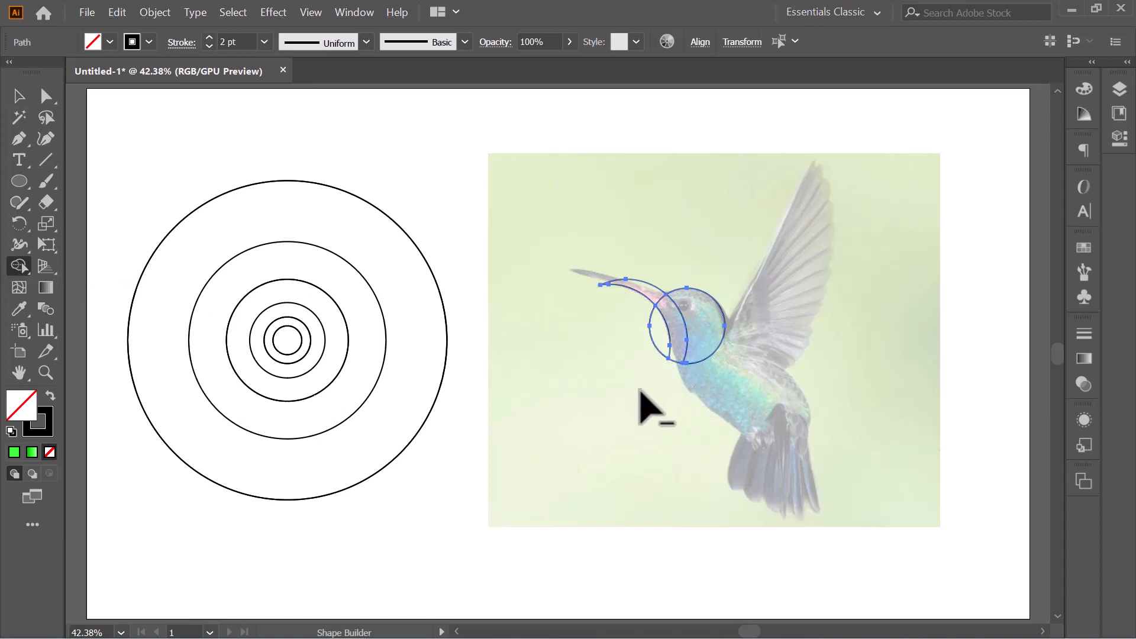
left_click(649, 329, "alt")
mouse_move(675, 335)
left_mouse_down()
mouse_move(703, 325)
mouse_move(658, 299)
left_mouse_up()
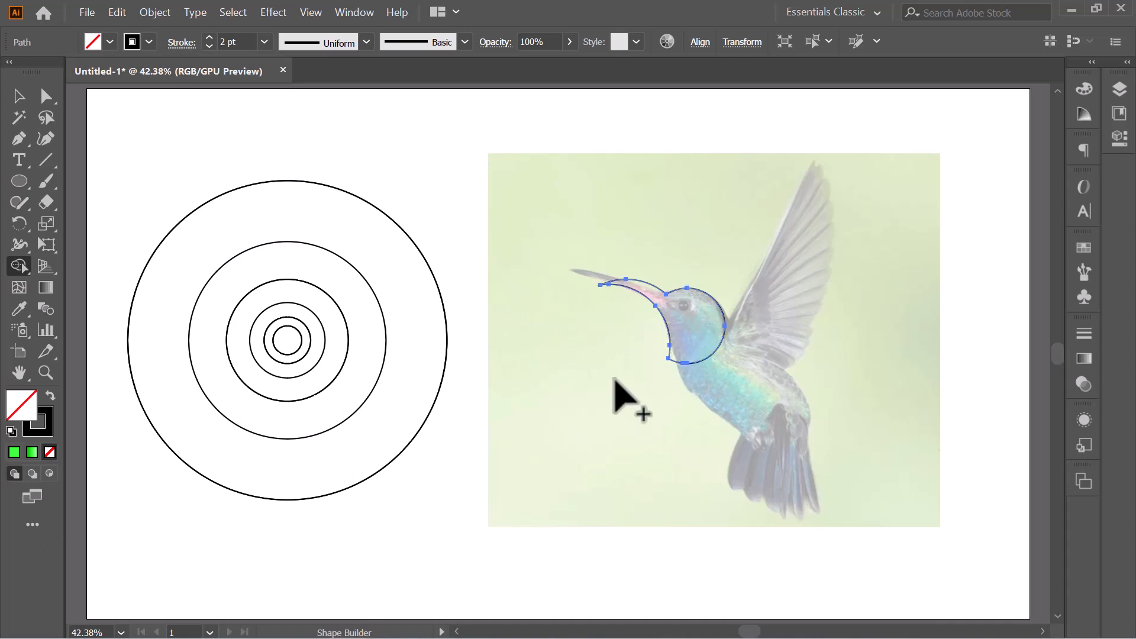
left_click(19, 96)
left_click(349, 144)
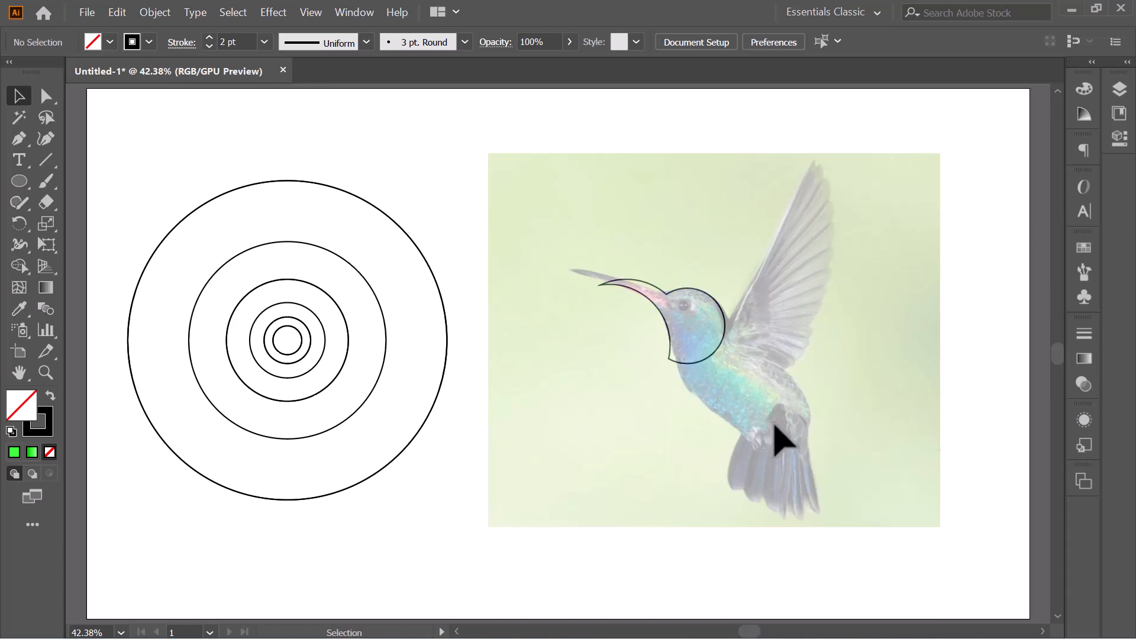
Copy the second-largest circle along the bird's belly and the fourth-smallest circle over the back of its head and neck
left_click_drag(365, 279, 839, 260)
left_click(360, 143)
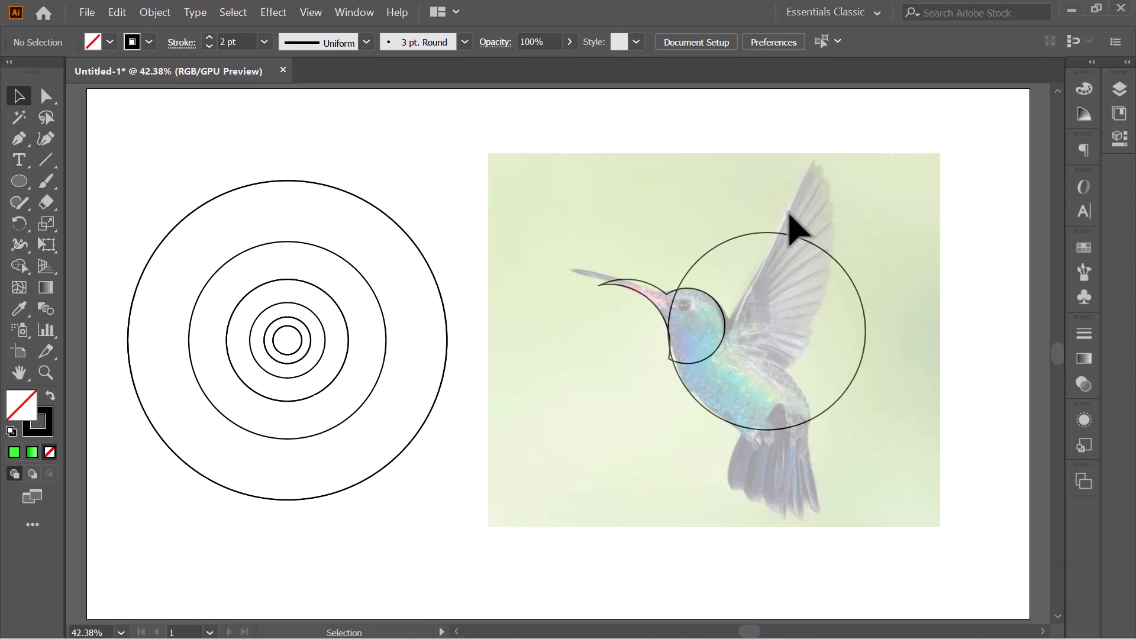
left_click_drag(328, 295, 732, 306)
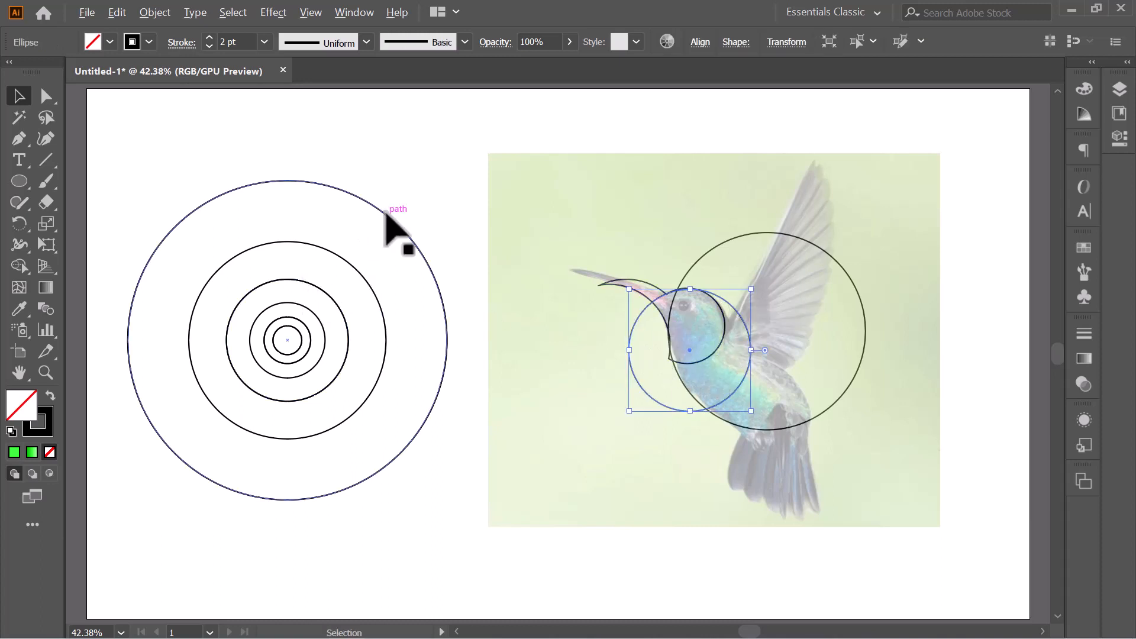
Place two offset copies of the largest circle along the wing's front and rear edges, plus the fourth-smallest circle on the rump
left_click_drag(385, 204, 687, 80)
scroll(799, 417, "up", 2)
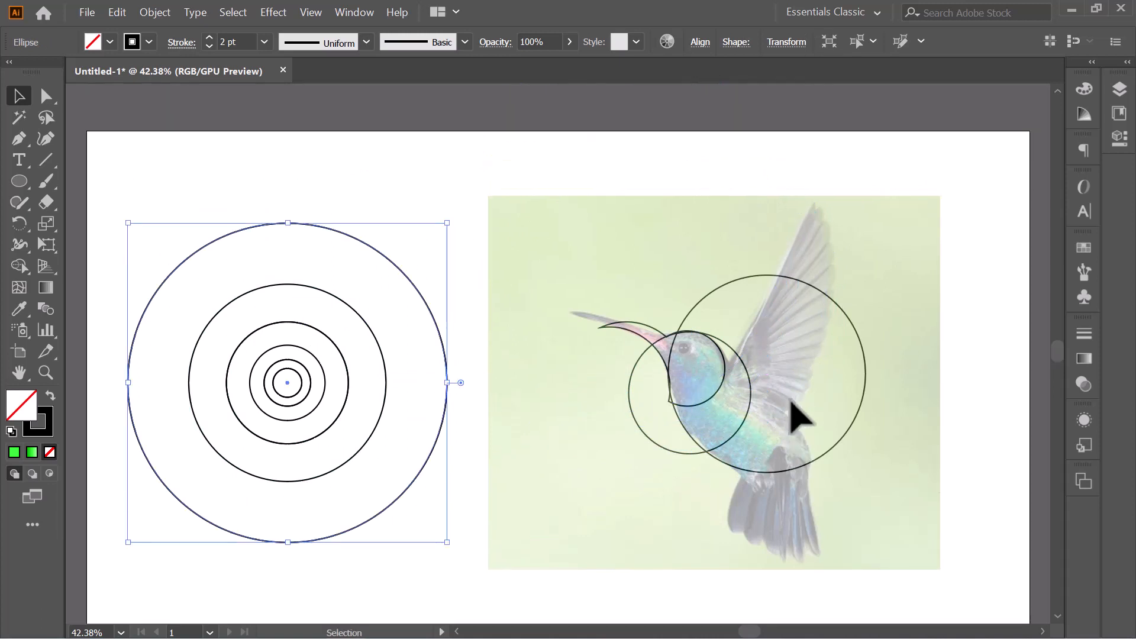
left_click_drag(401, 270, 733, 121)
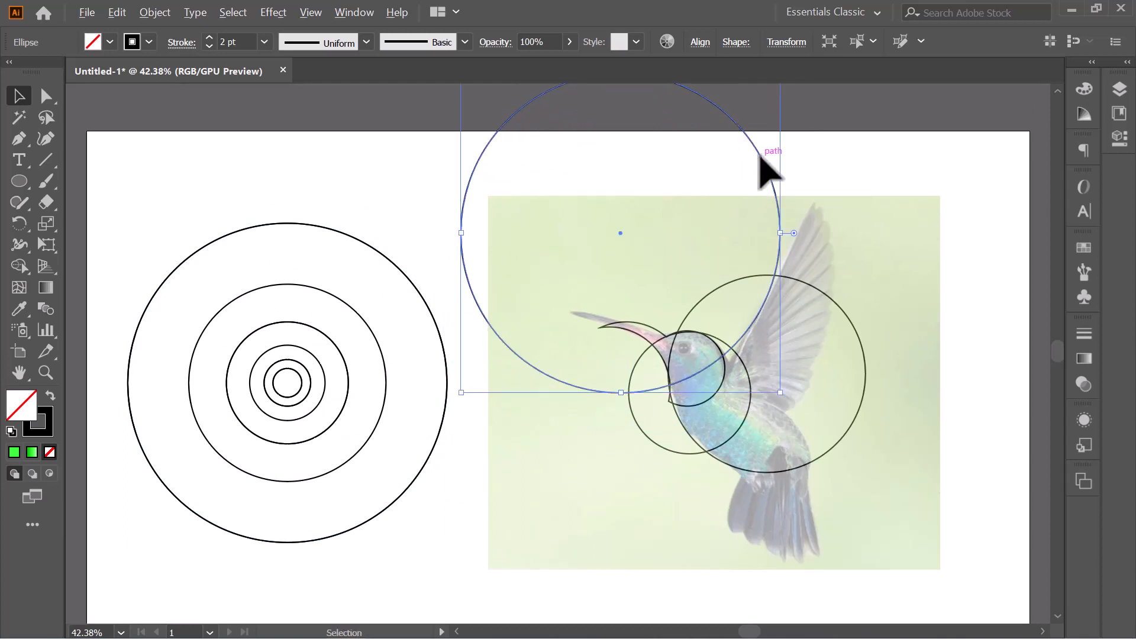
left_click_drag(762, 157, 809, 228)
scroll(918, 393, "down", 1)
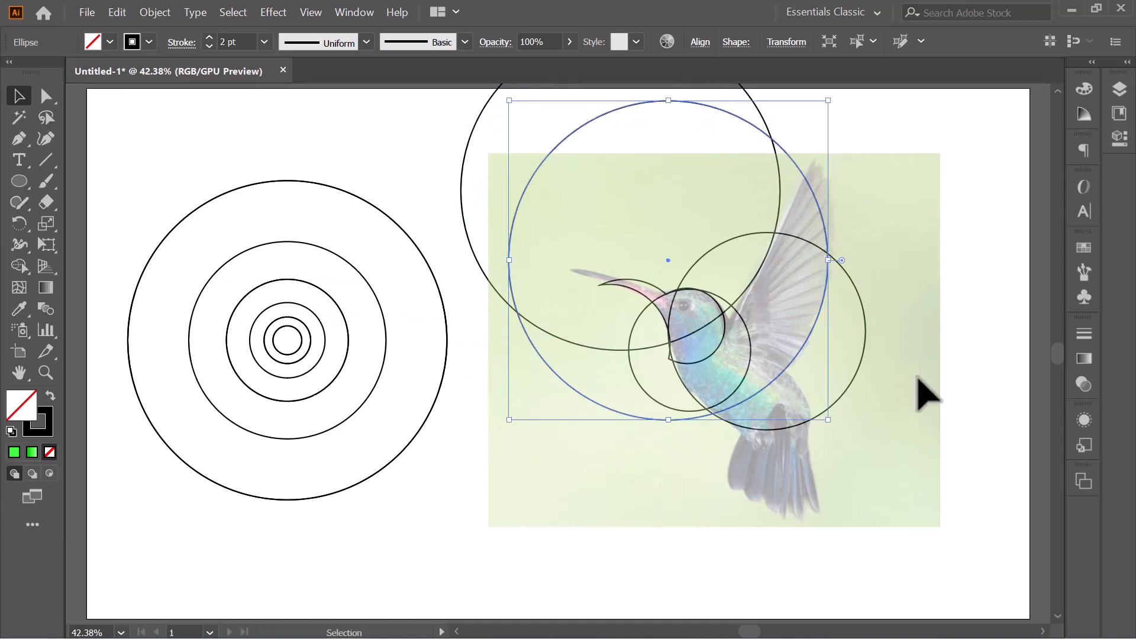
left_click_drag(345, 322, 805, 392)
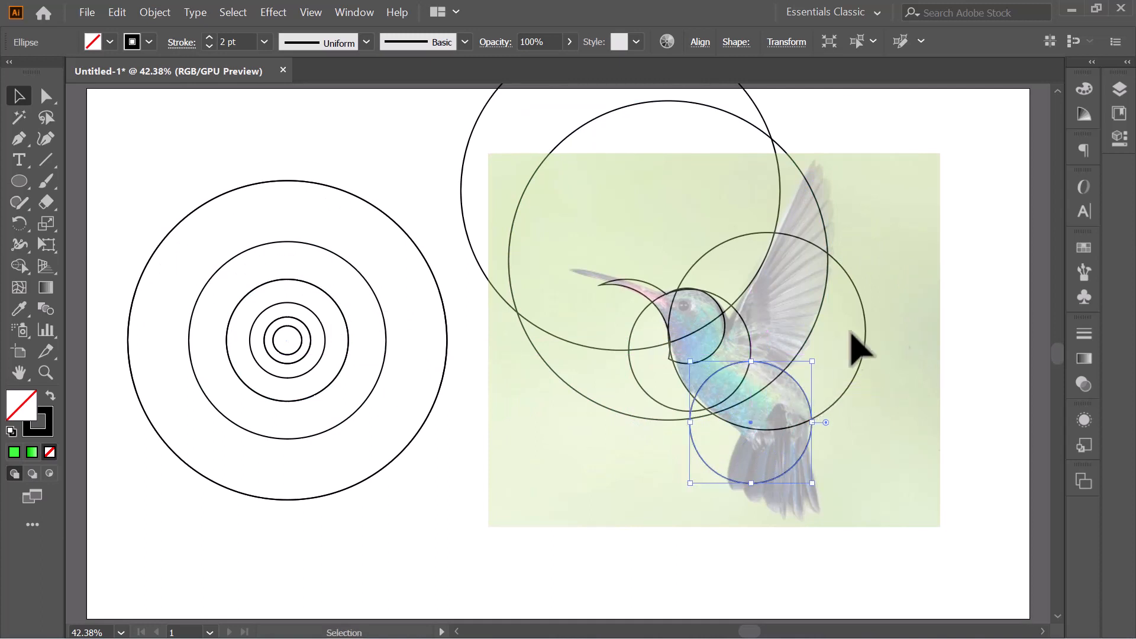
left_click(908, 362)
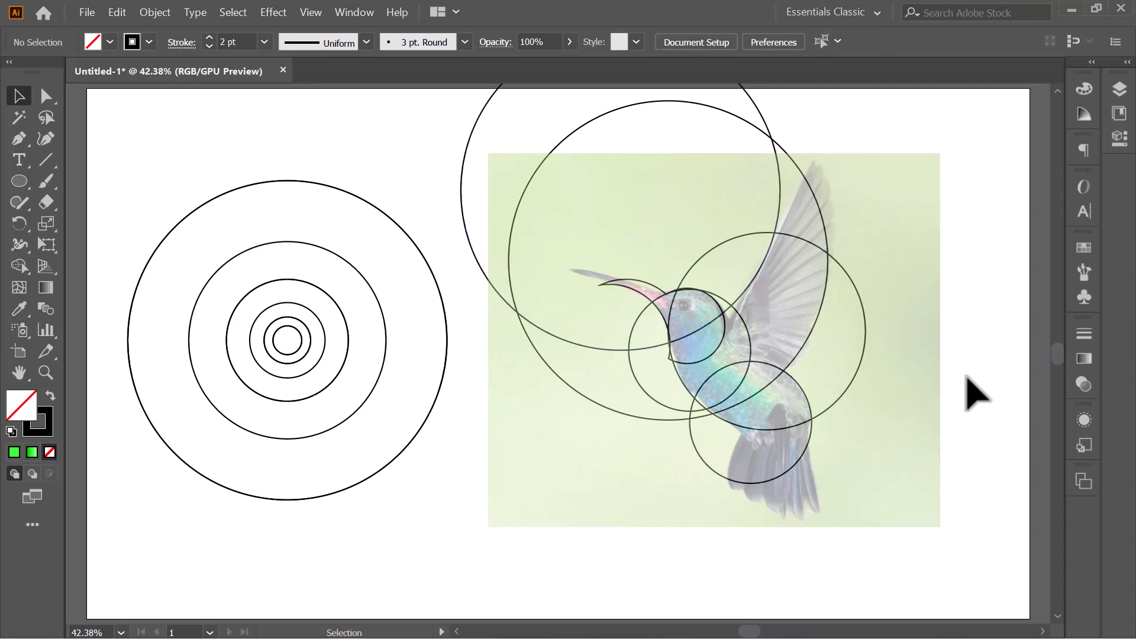
Select the head outline with all tracing circles and use Shape Builder to remove the excess areas above the beak and before the throat
left_click_drag(983, 487, 479, 139)
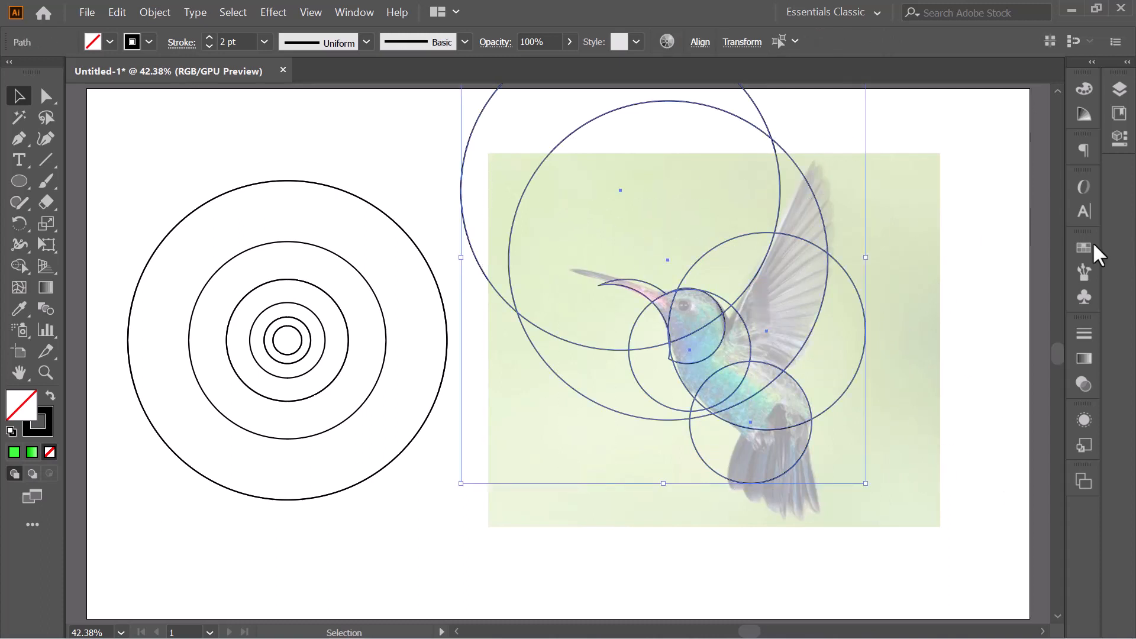
key("ctrl+equal")
key("ctrl+equal")
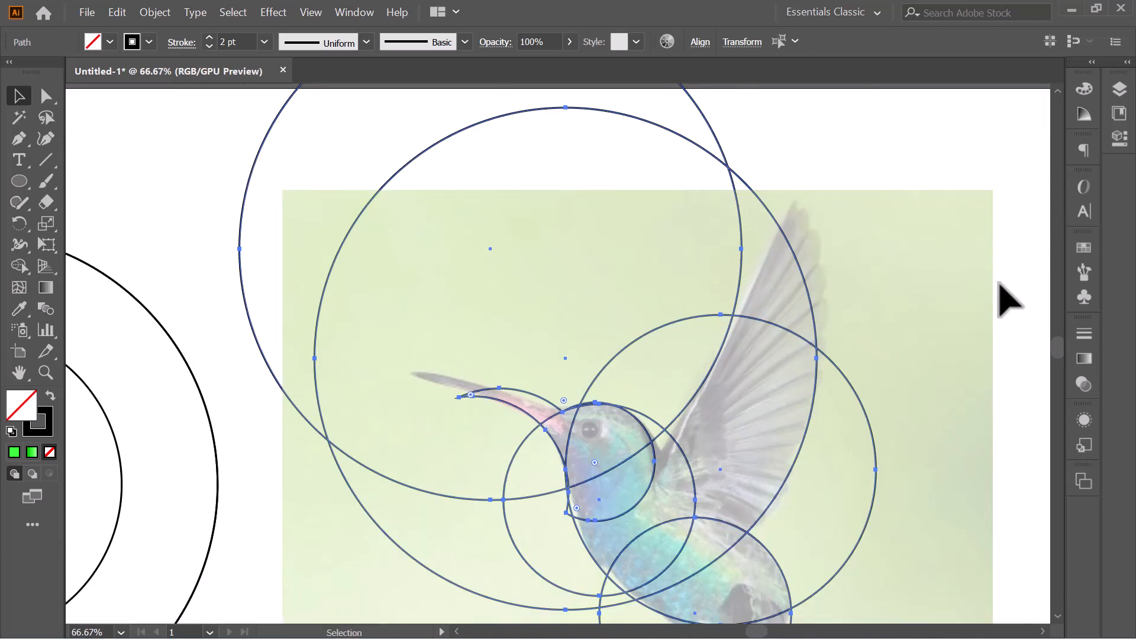
scroll(1000, 284, "down", 3)
scroll(1000, 284, "up", 2)
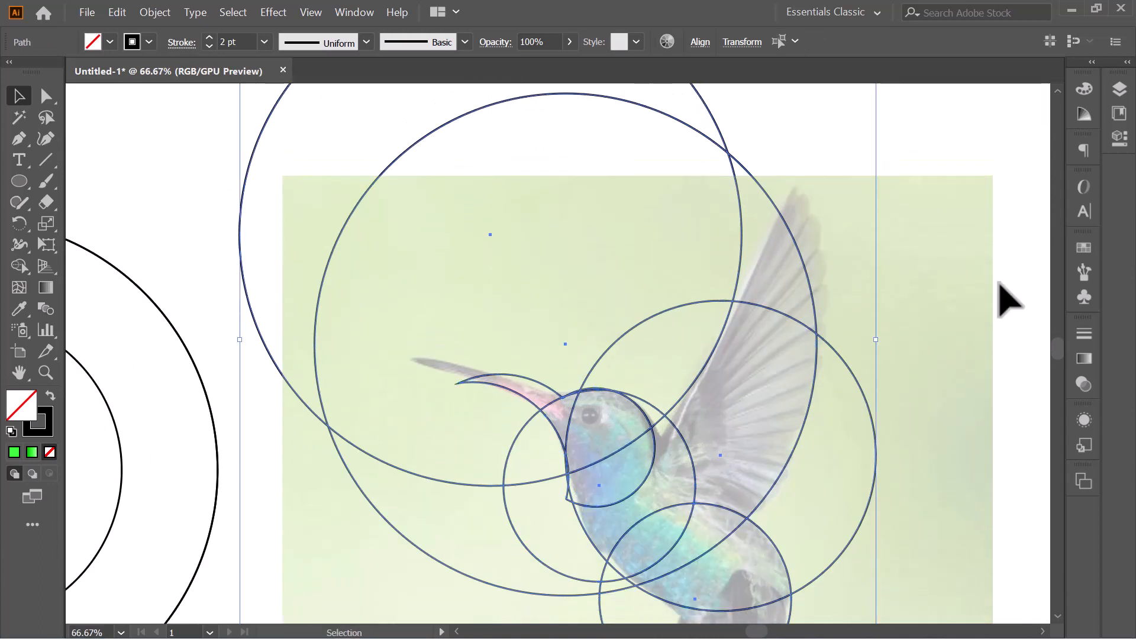
scroll(1009, 298, "up", 4)
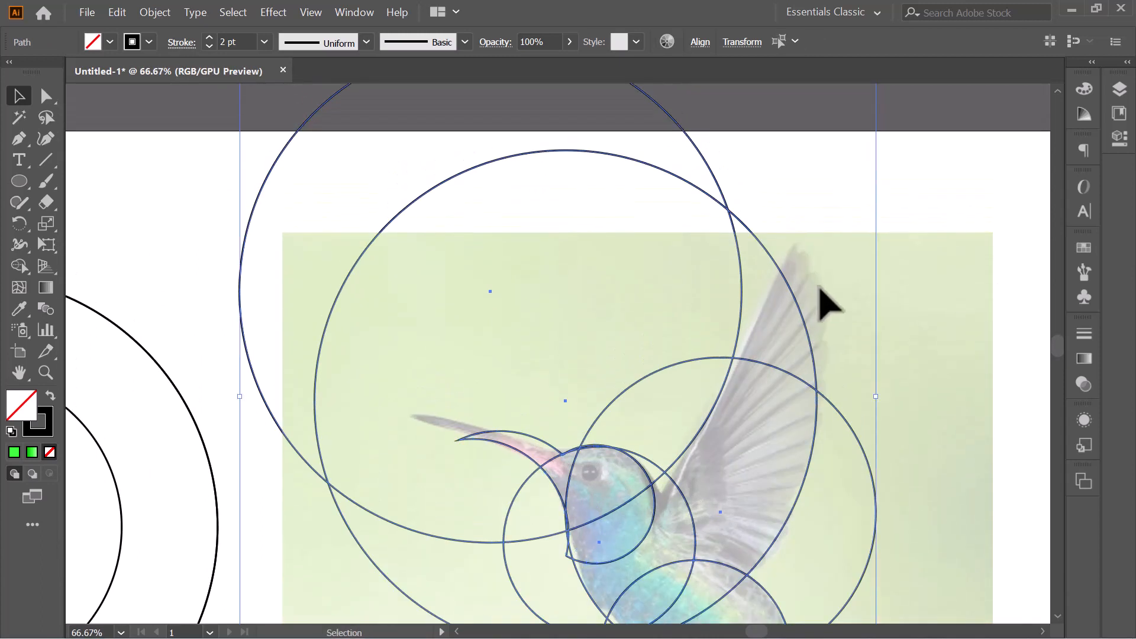
left_click(11, 263)
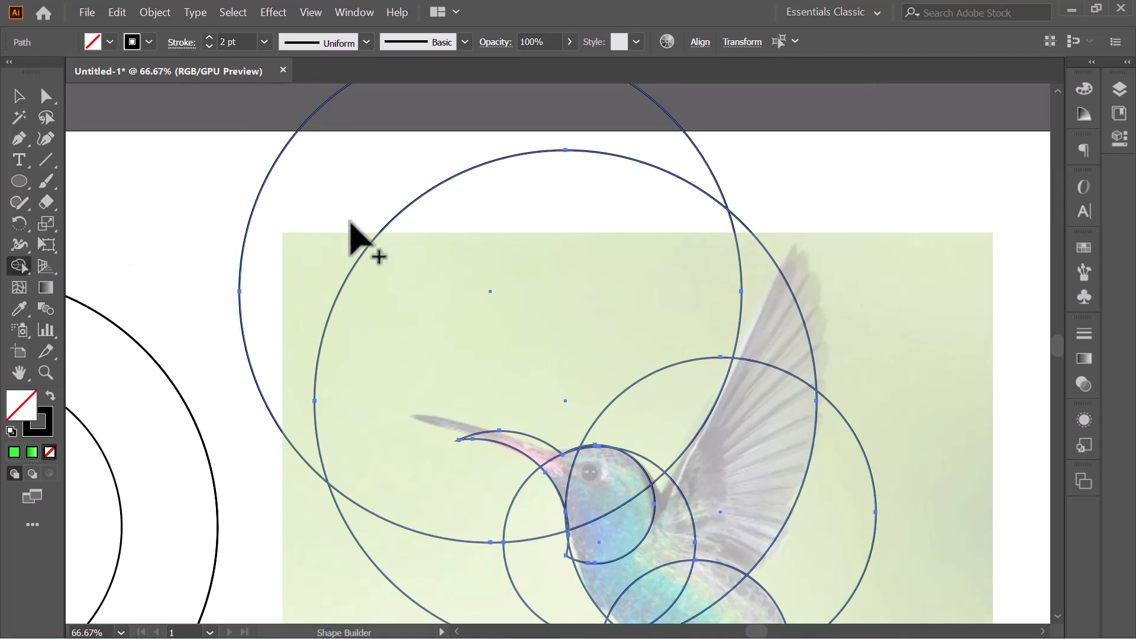
left_click_drag(446, 264, 272, 179)
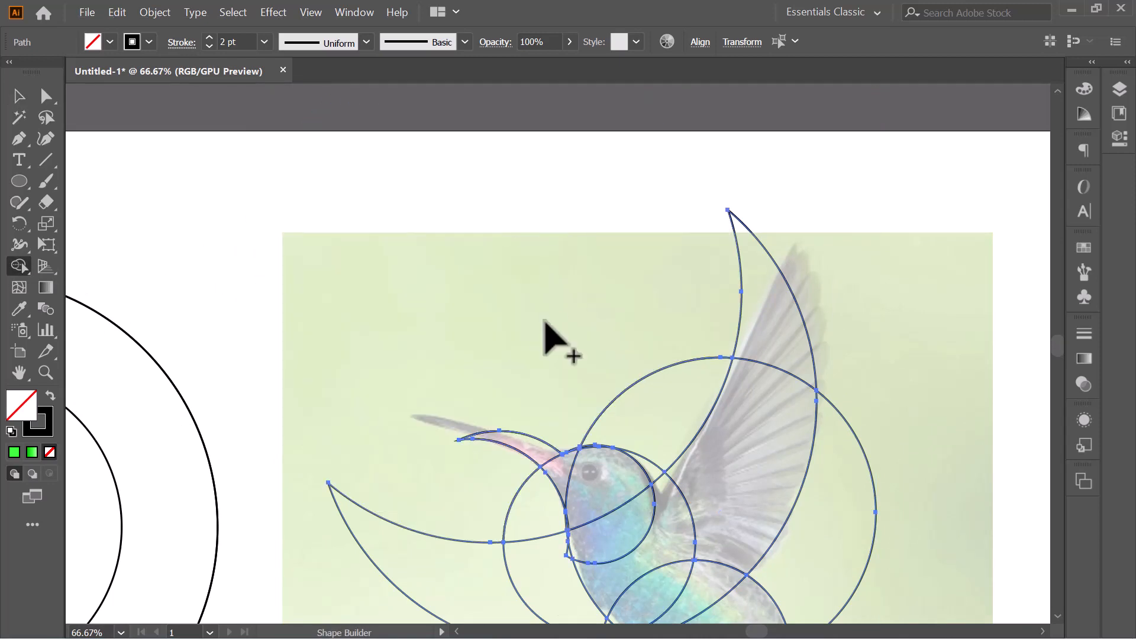
scroll(545, 320, "down", 5)
scroll(544, 321, "down", 3)
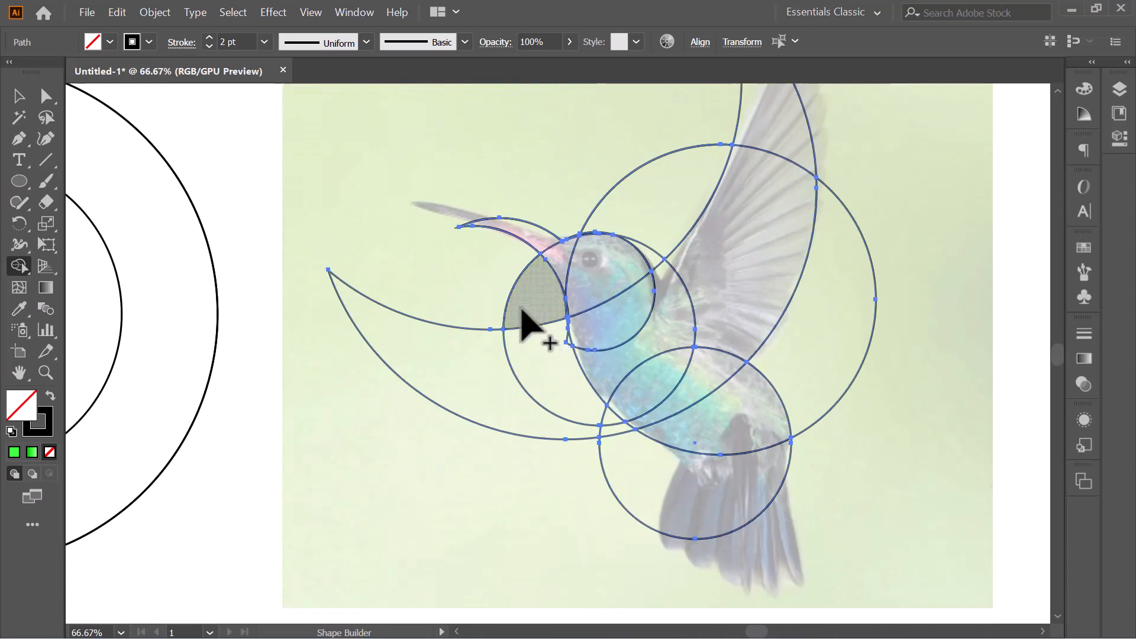
mouse_move(495, 296)
left_mouse_down()
mouse_move(516, 311)
mouse_move(525, 396)
mouse_move(500, 450)
left_mouse_up()
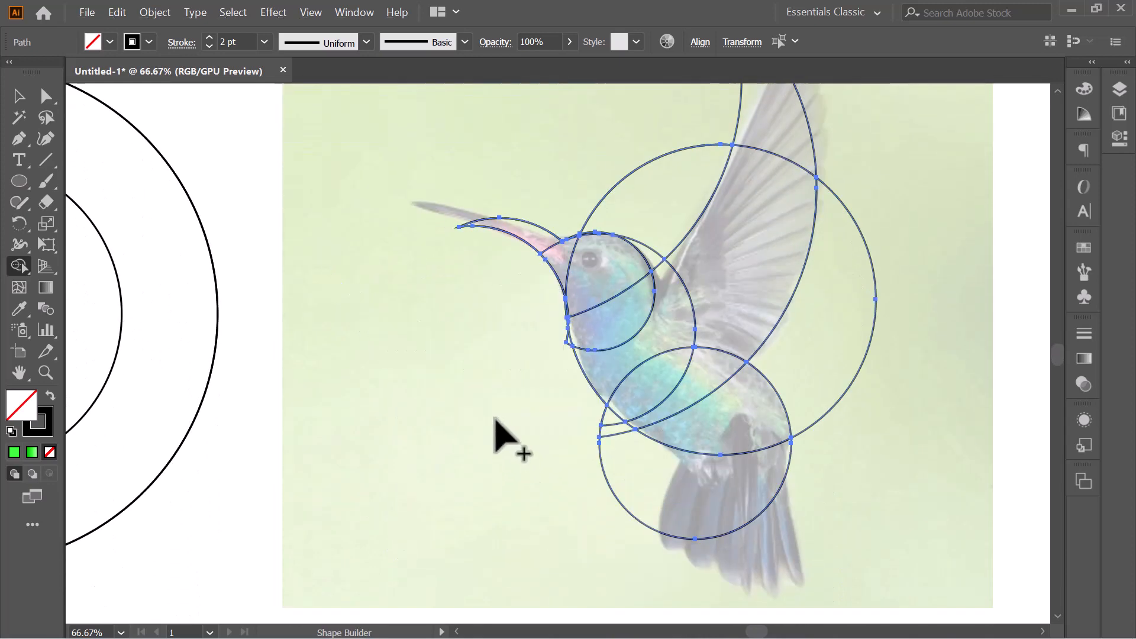
Remove the excess circle areas below the belly, behind the wing and between head and wing, and merge the wing areas
scroll(506, 435, "down", 2)
mouse_move(593, 344)
left_mouse_down()
mouse_move(633, 402)
mouse_move(578, 408)
left_mouse_up()
scroll(578, 411, "up", 4)
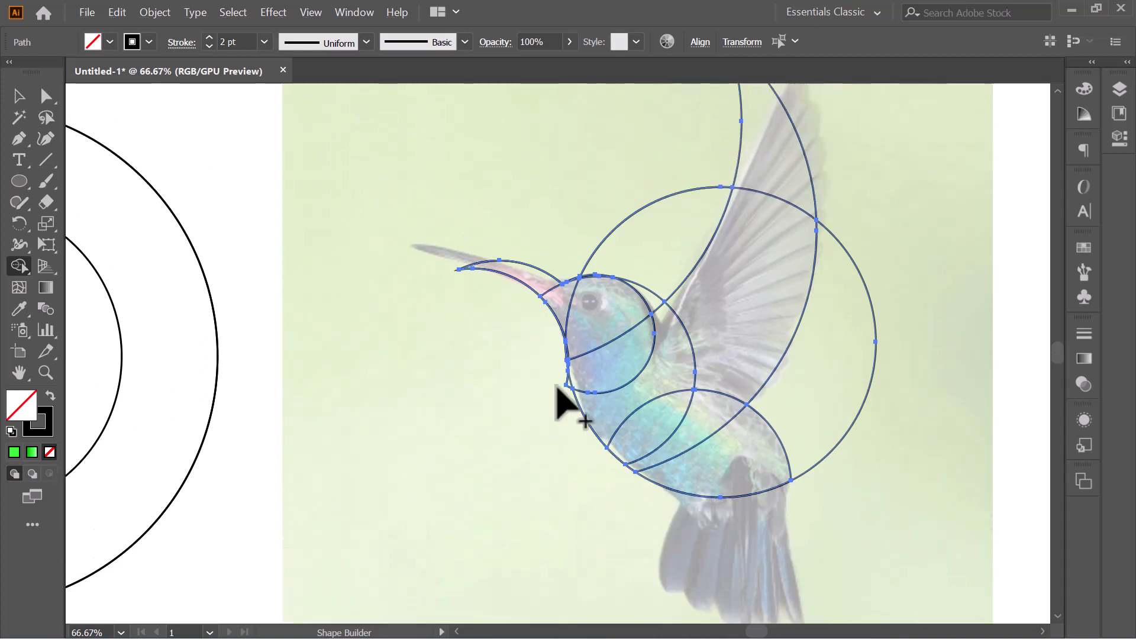
left_click(846, 360, "alt")
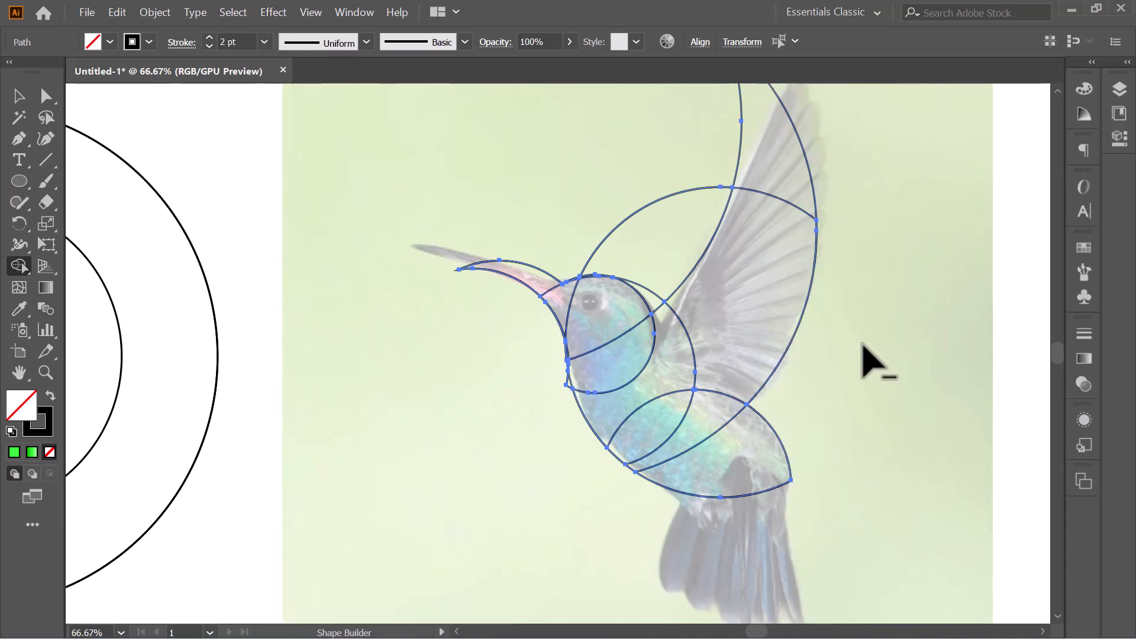
scroll(862, 347, "up", 2)
left_click_drag(773, 190, 745, 354)
scroll(687, 248, "up", 1)
left_click_drag(663, 276, 518, 224)
scroll(598, 325, "down", 3)
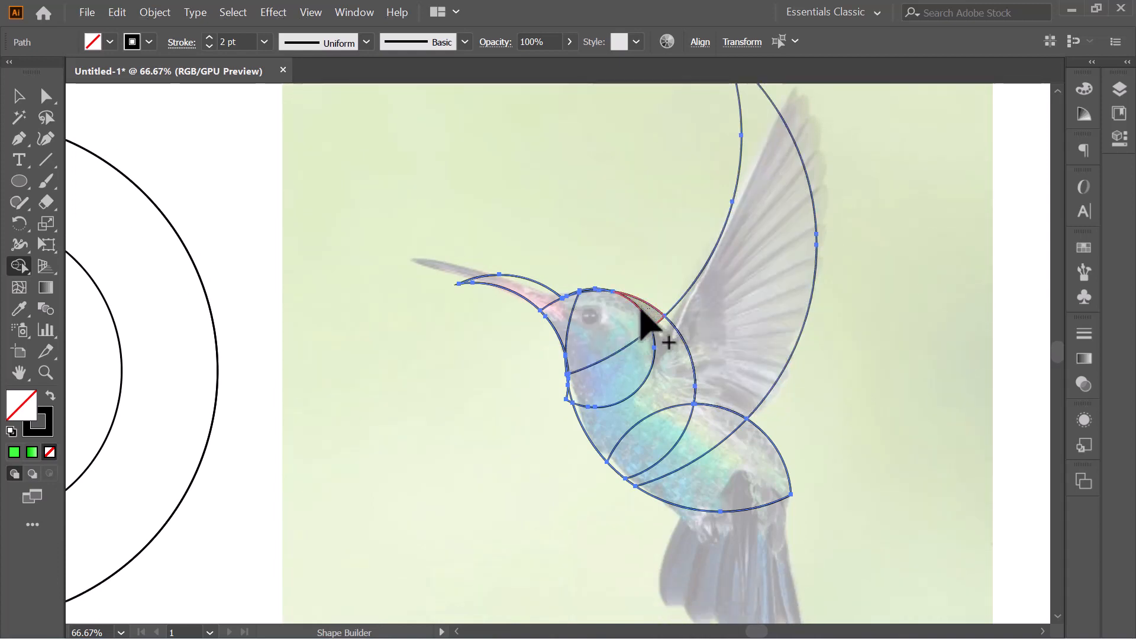
Merge the beak, head, throat, body, rump and wing areas into one hummingbird outline with Shape Builder
mouse_move(641, 309)
left_mouse_down()
mouse_move(590, 293)
mouse_move(573, 315)
mouse_move(529, 291)
left_mouse_up()
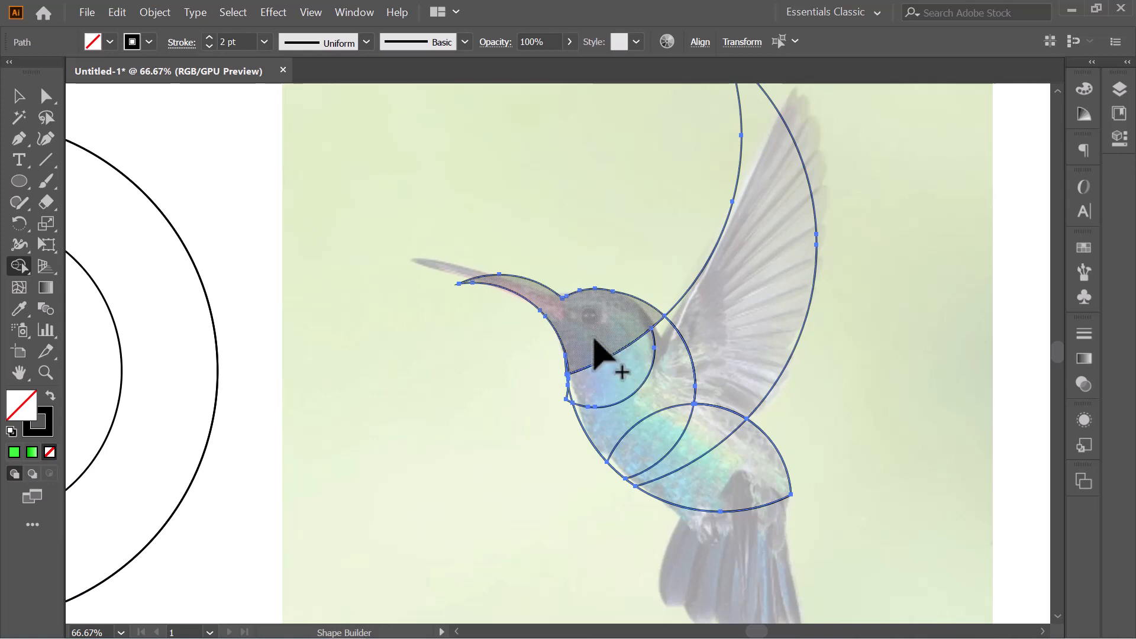
key("ctrl")
key("ctrl+plus")
key("ctrl+plus")
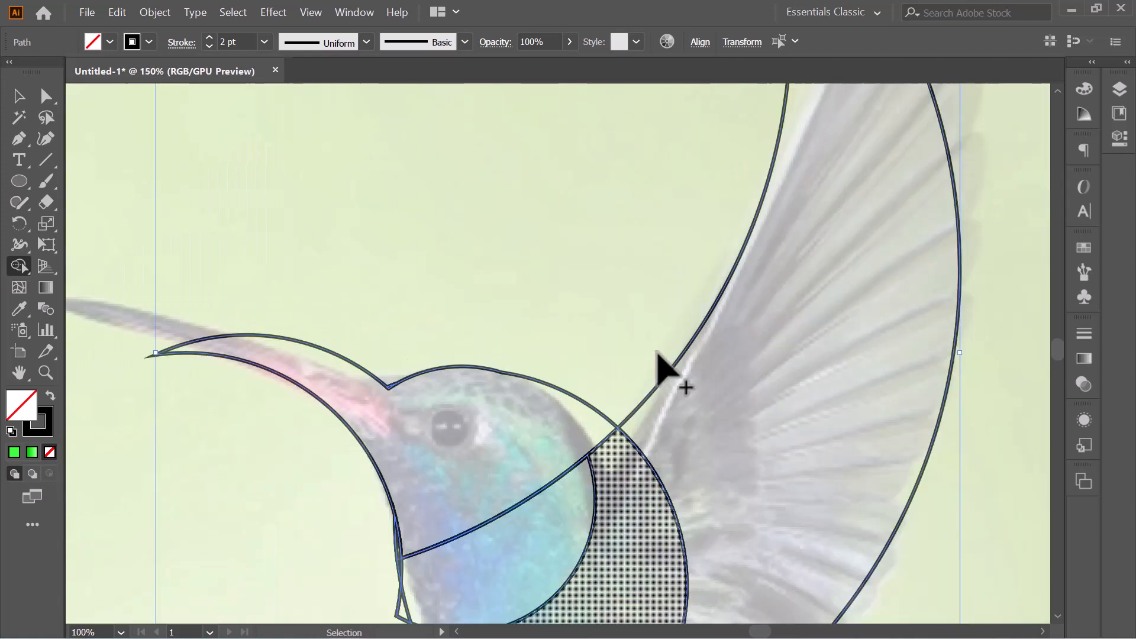
key("space")
left_click_drag(594, 432, 653, 151)
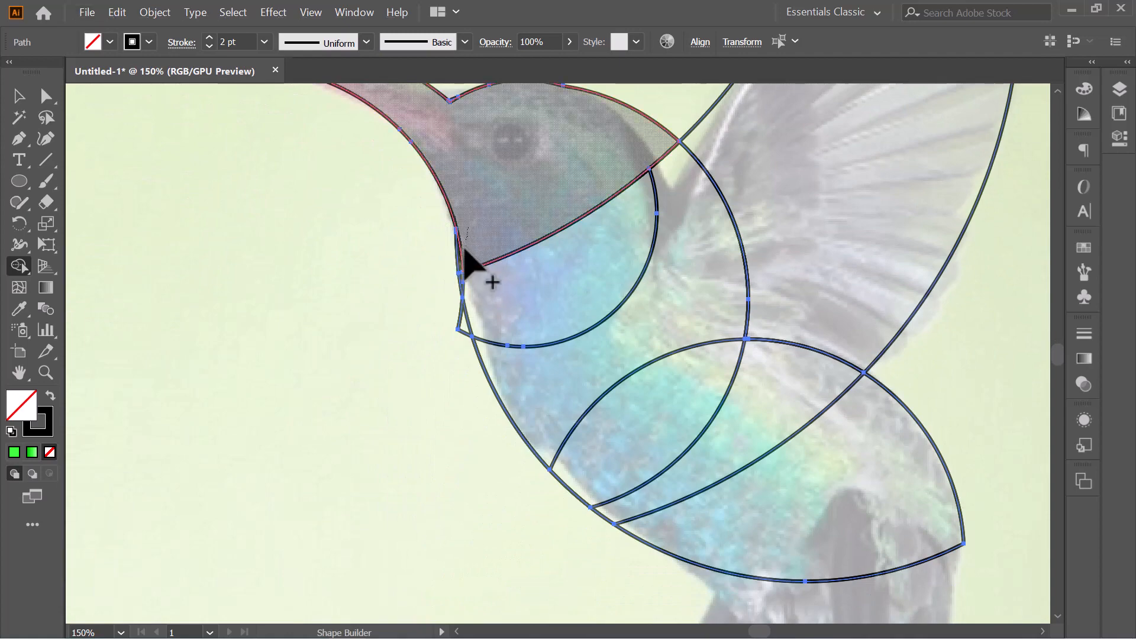
mouse_move(462, 268)
left_mouse_down()
mouse_move(471, 318)
mouse_move(462, 325)
mouse_move(588, 392)
mouse_move(644, 449)
mouse_move(755, 515)
mouse_move(749, 463)
mouse_move(723, 456)
mouse_move(781, 330)
left_mouse_up()
scroll(748, 464, "up", 3)
scroll(773, 337, "up", 2)
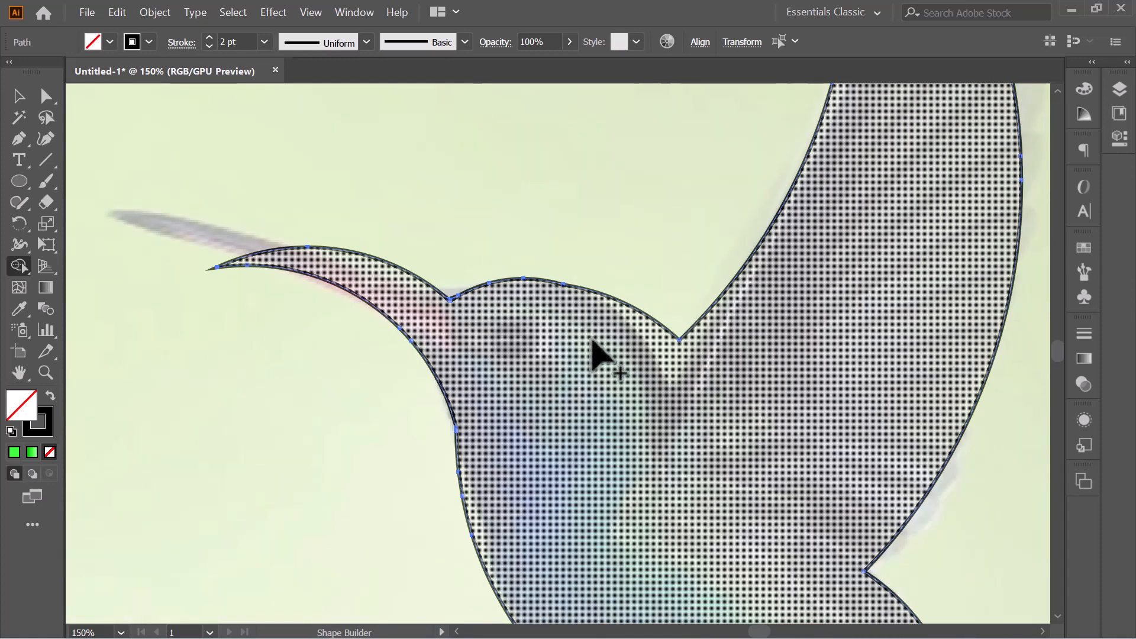
Move the anchor point where the back of the head meets the wing slightly down toward the bird's neck
left_click(46, 95)
left_click(564, 205)
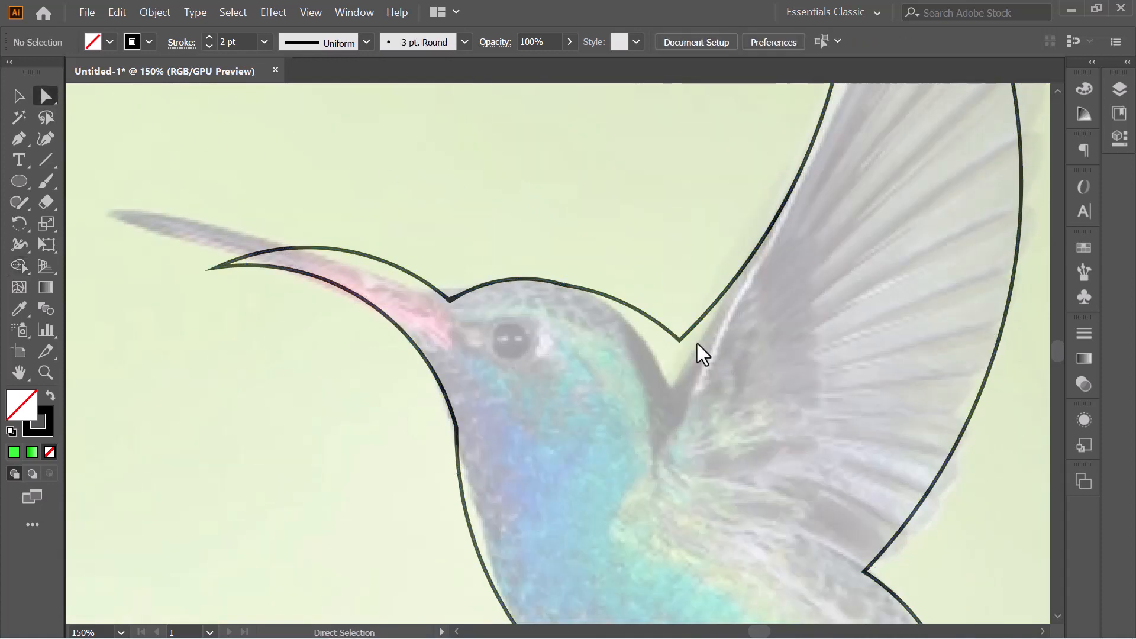
left_click(678, 340)
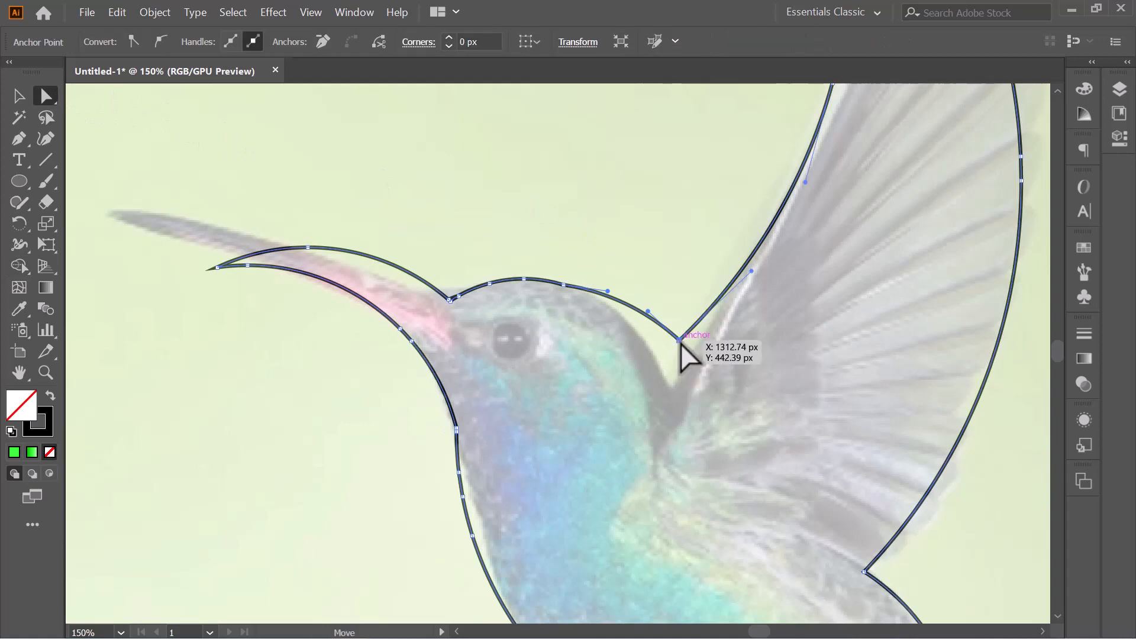
left_click_drag(679, 341, 672, 365)
left_click(639, 272)
scroll(701, 293, "down", 3)
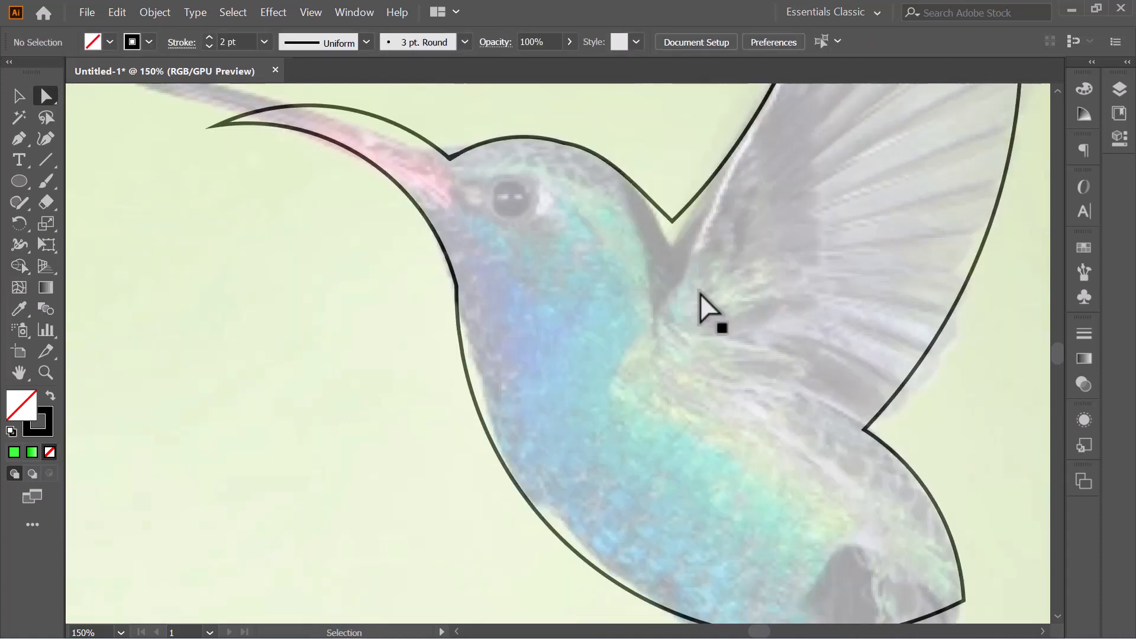
scroll(701, 294, "down", 4)
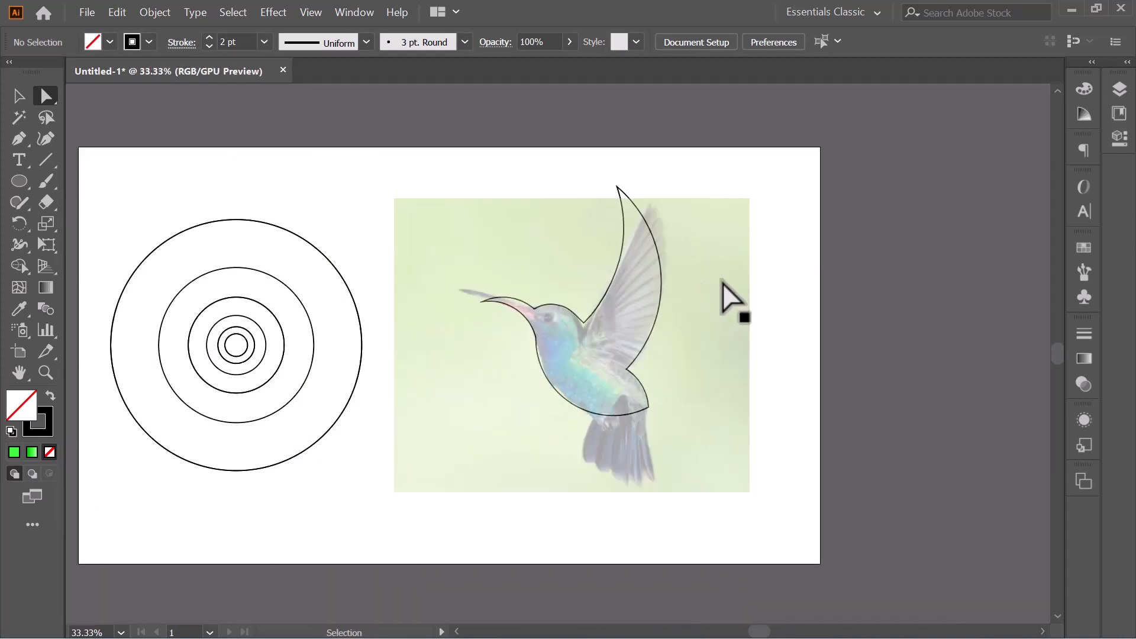
scroll(731, 299, "up", 1)
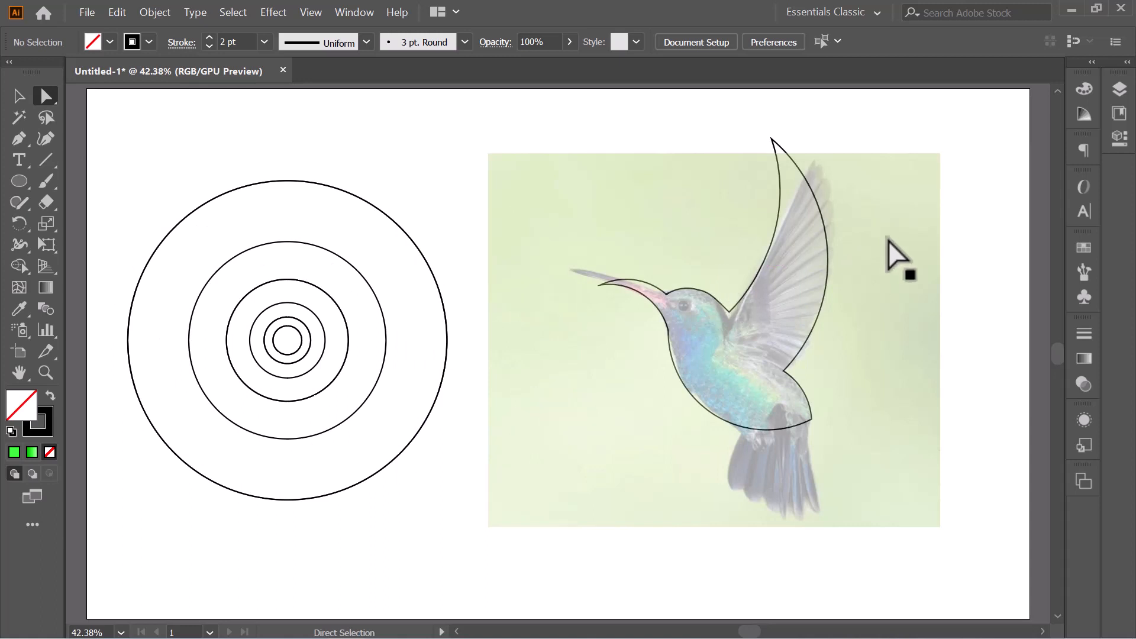
Unlock the hummingbird reference photo and delete it
left_click(151, 4)
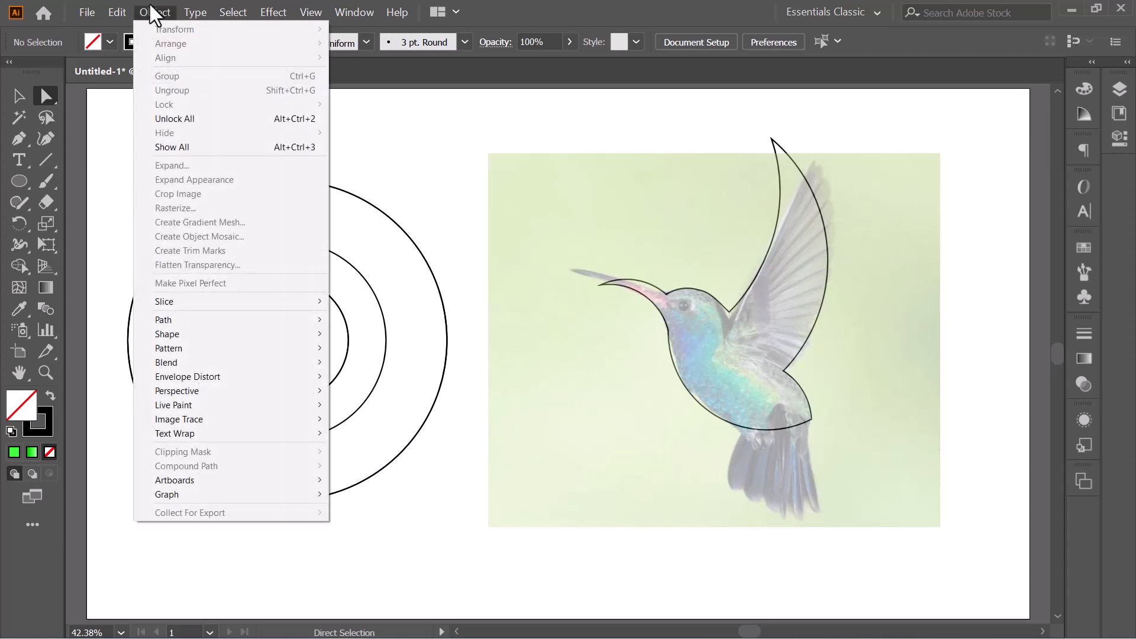
left_click(157, 120)
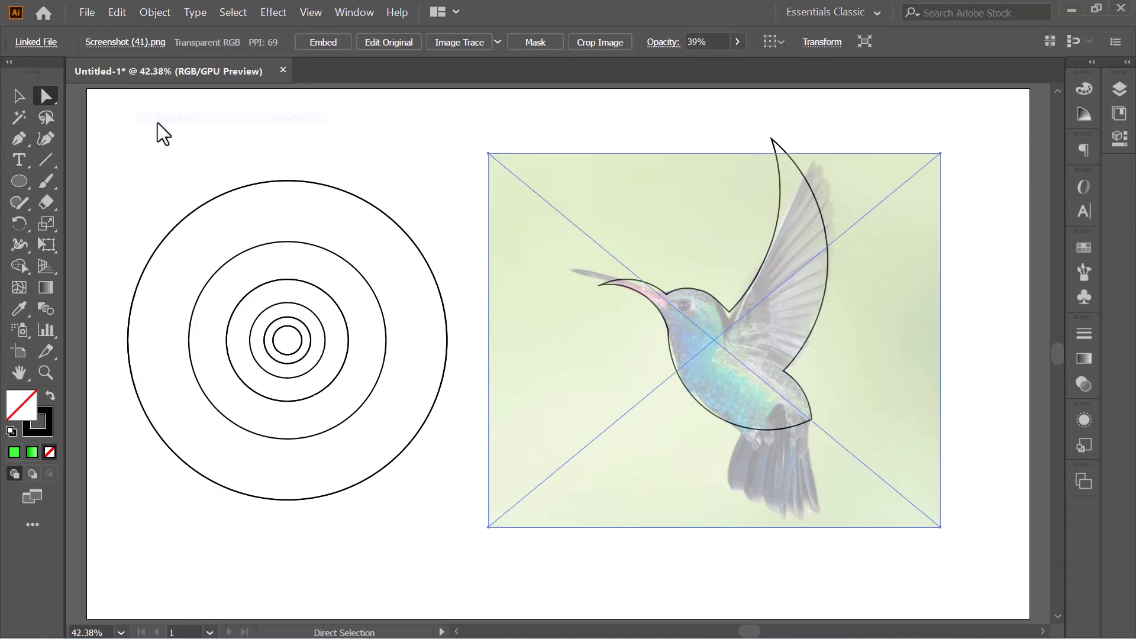
left_click(579, 143)
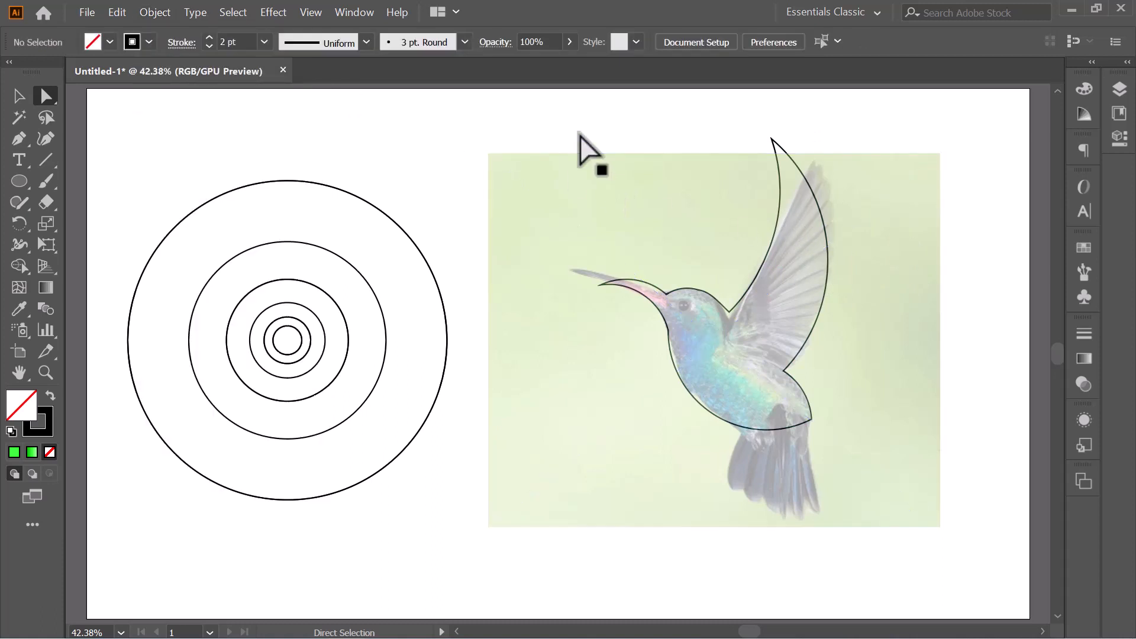
left_click(542, 230)
key("Delete")
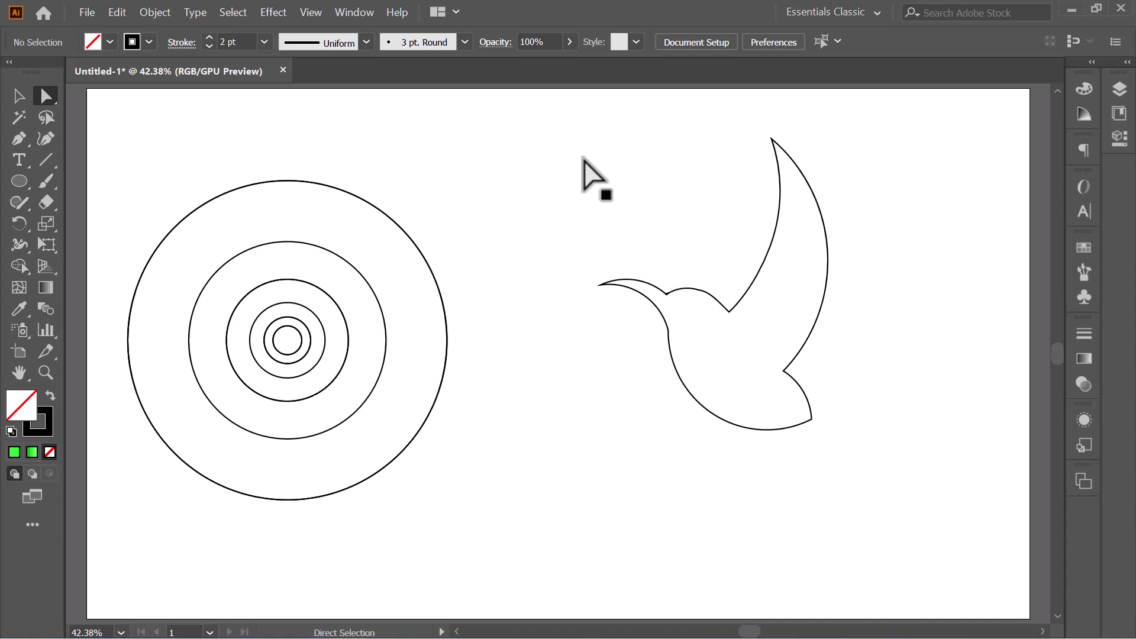
Select the whole hummingbird outline and move it slightly down and left on the artboard
left_click_drag(583, 159, 883, 501)
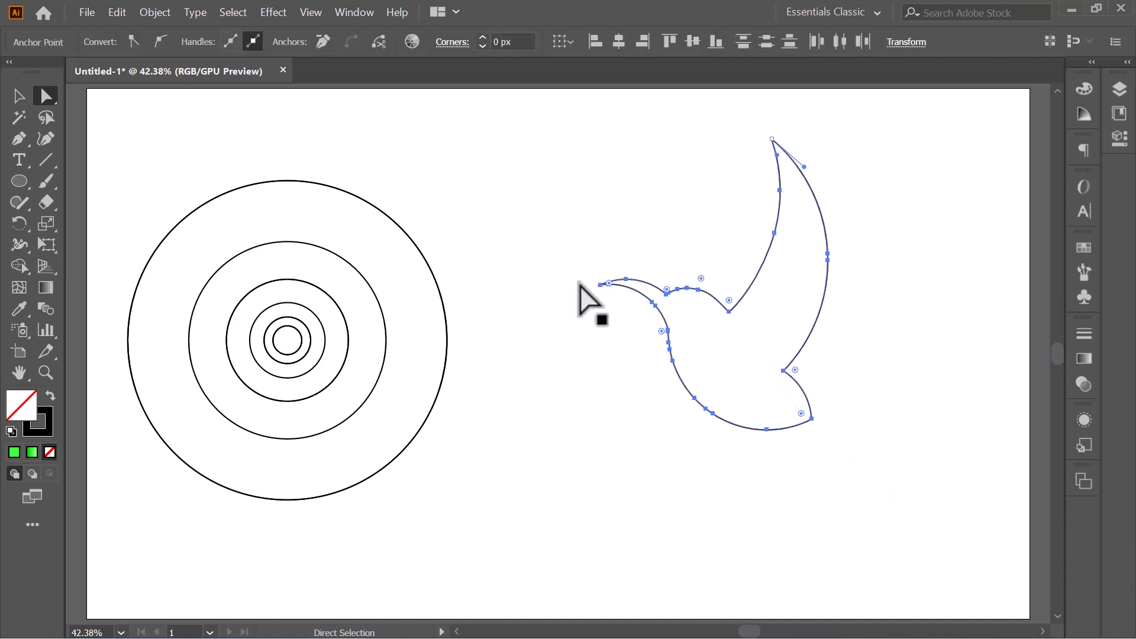
left_click(19, 96)
left_click_drag(728, 319, 718, 352)
left_click(684, 279)
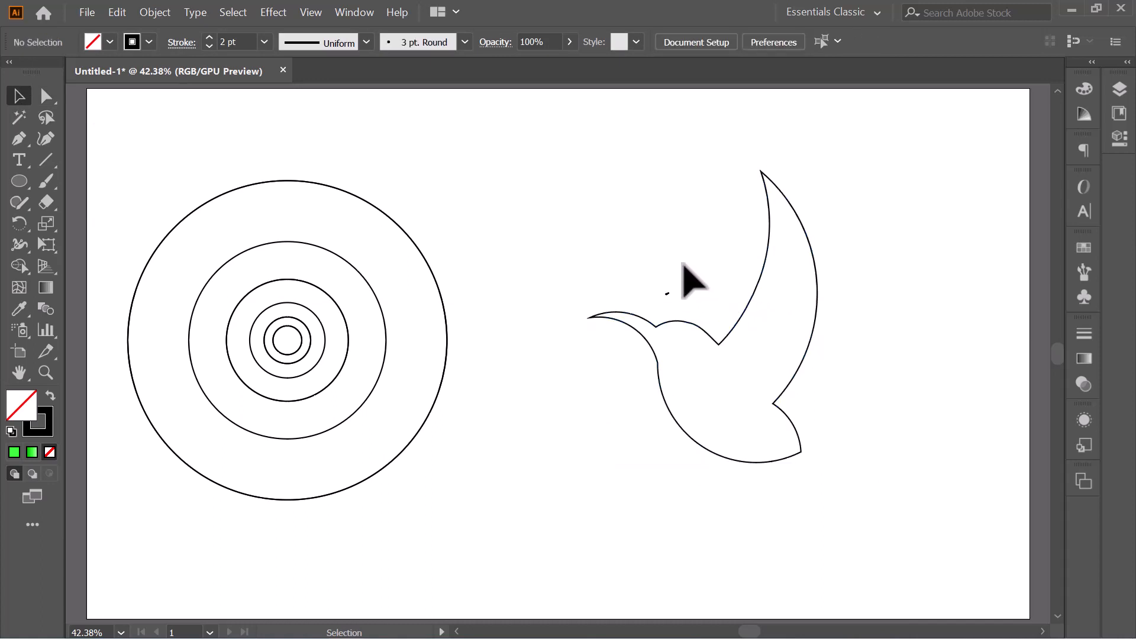
Delete the tiny stray path fragment above the bird's head
left_click(665, 291)
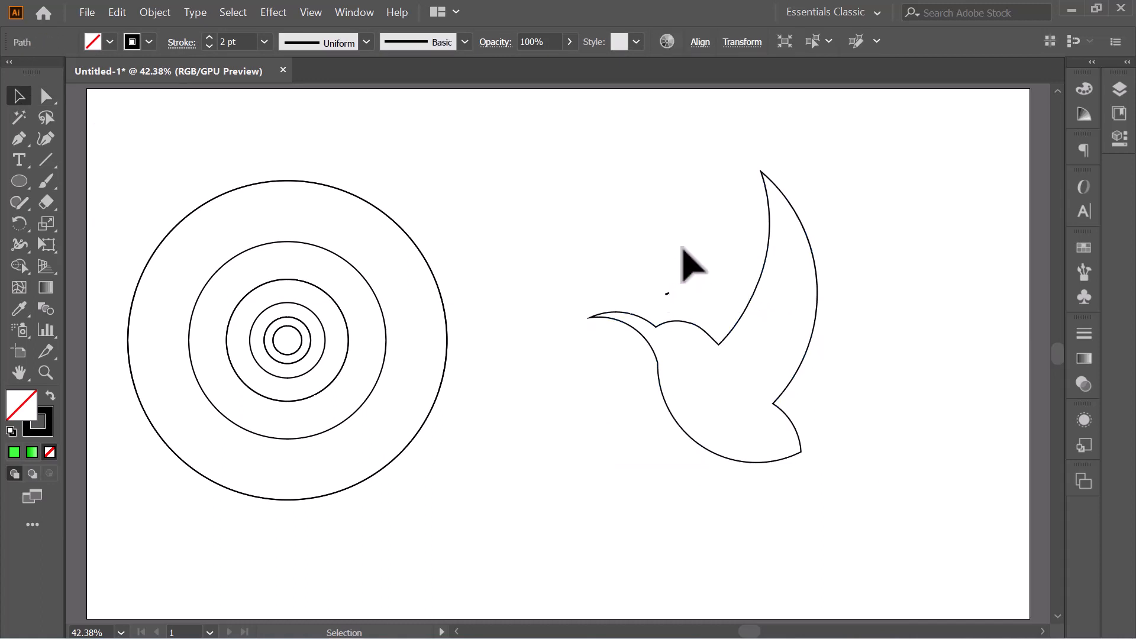
left_click(684, 248)
left_click(667, 294)
left_click(684, 288)
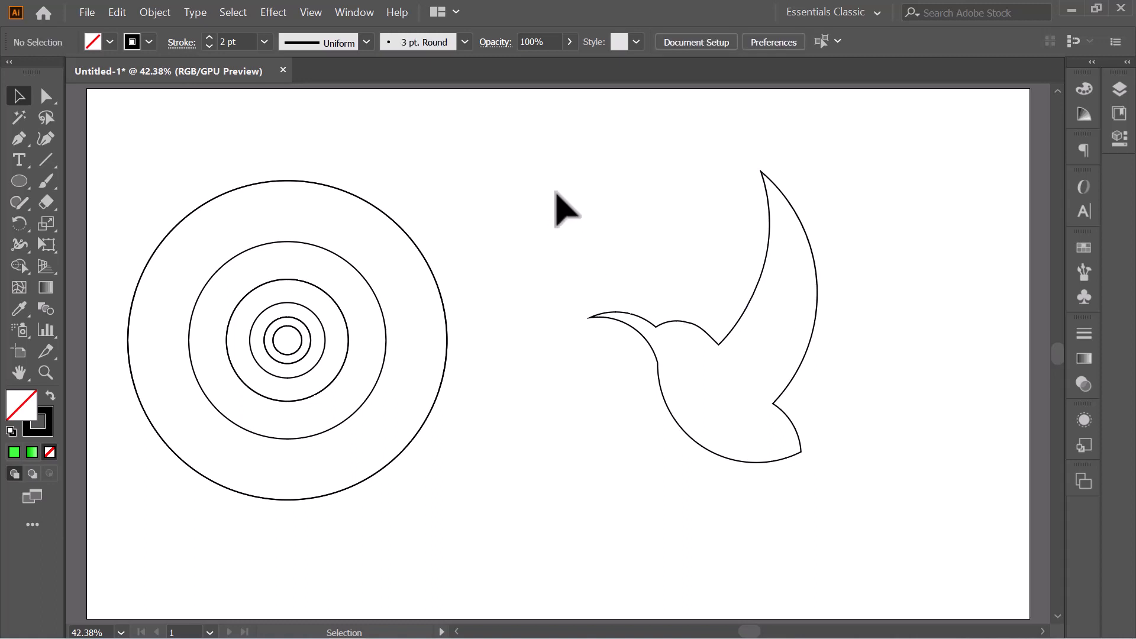
Enlarge the whole hummingbird outline proportionally from its centre and move it slightly down on the artboard
left_click_drag(573, 210, 869, 514)
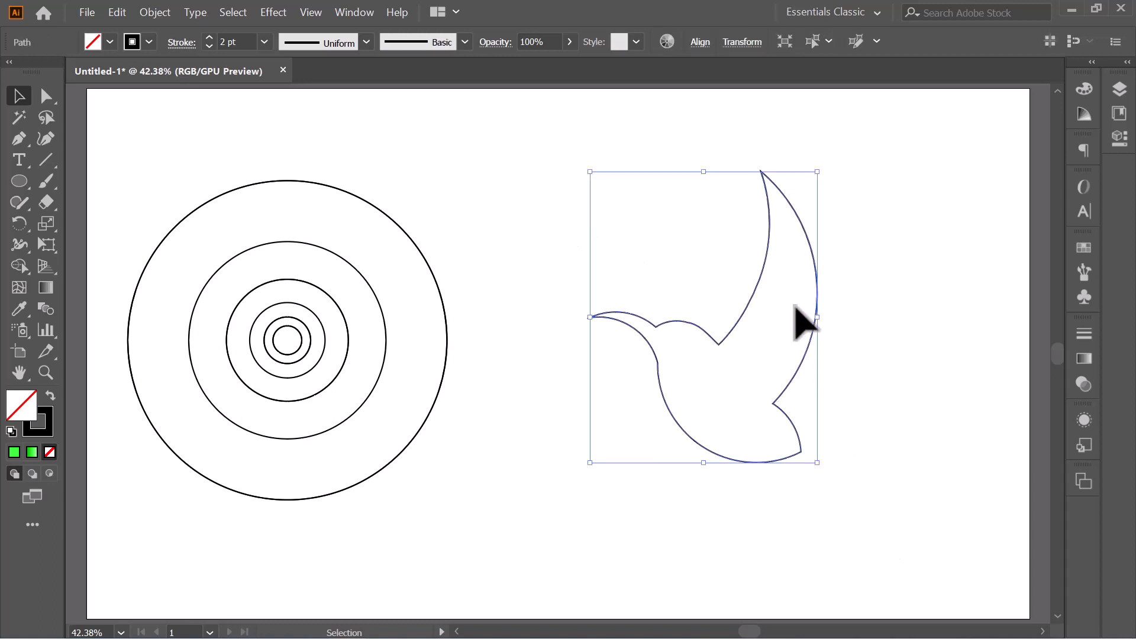
left_click_drag(818, 321, 841, 319)
left_click_drag(850, 318, 850, 318)
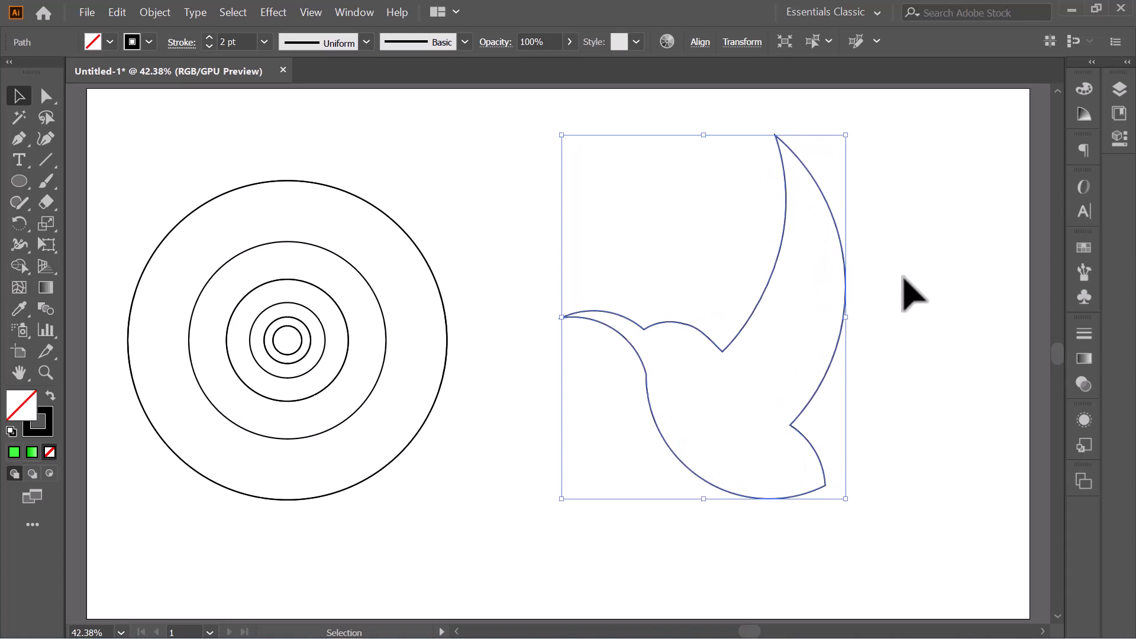
left_click(908, 291)
left_click_drag(746, 321, 746, 332)
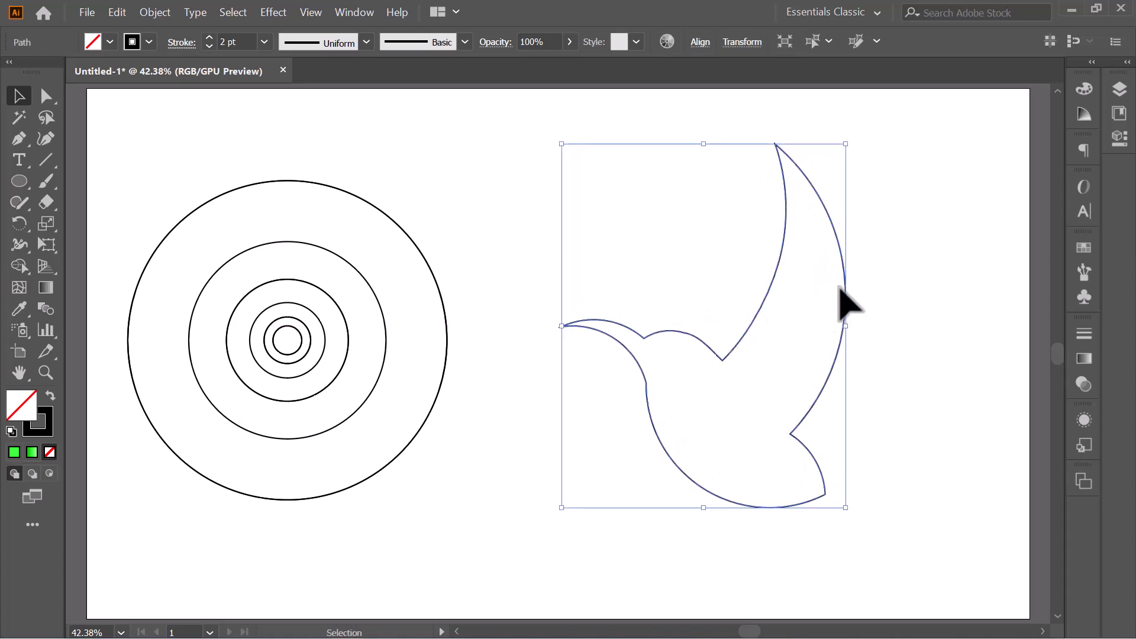
Duplicate the hummingbird outline slightly to the left, rotate the copy counterclockwise, and align its belly curve with the original's
left_click_drag(839, 283, 823, 283)
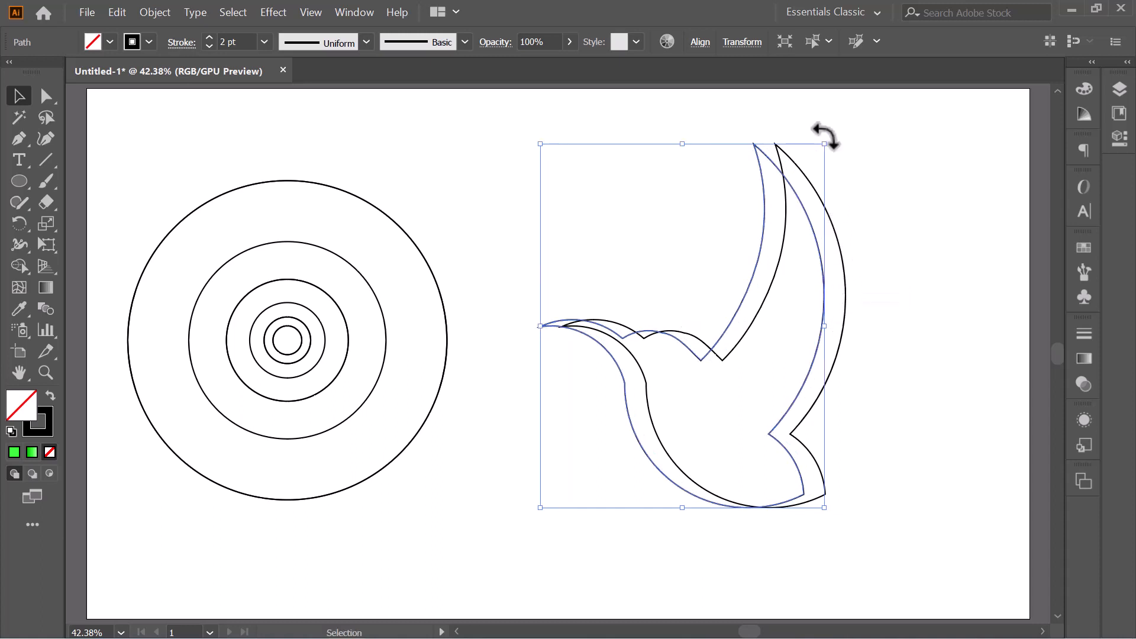
left_click_drag(826, 137, 774, 113)
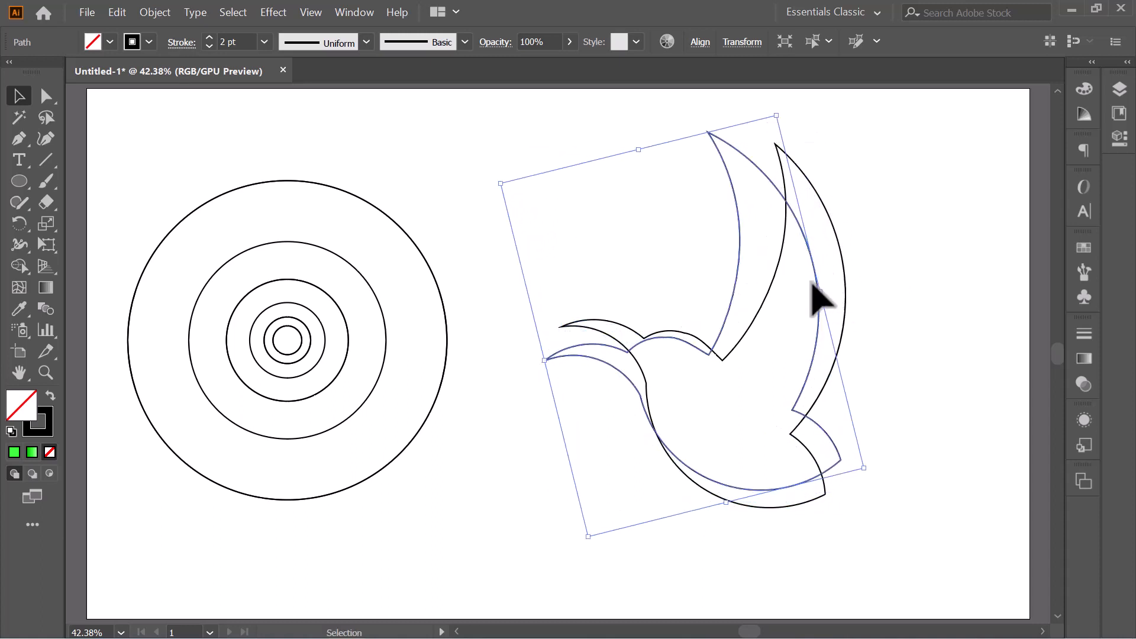
left_click_drag(815, 289, 840, 314)
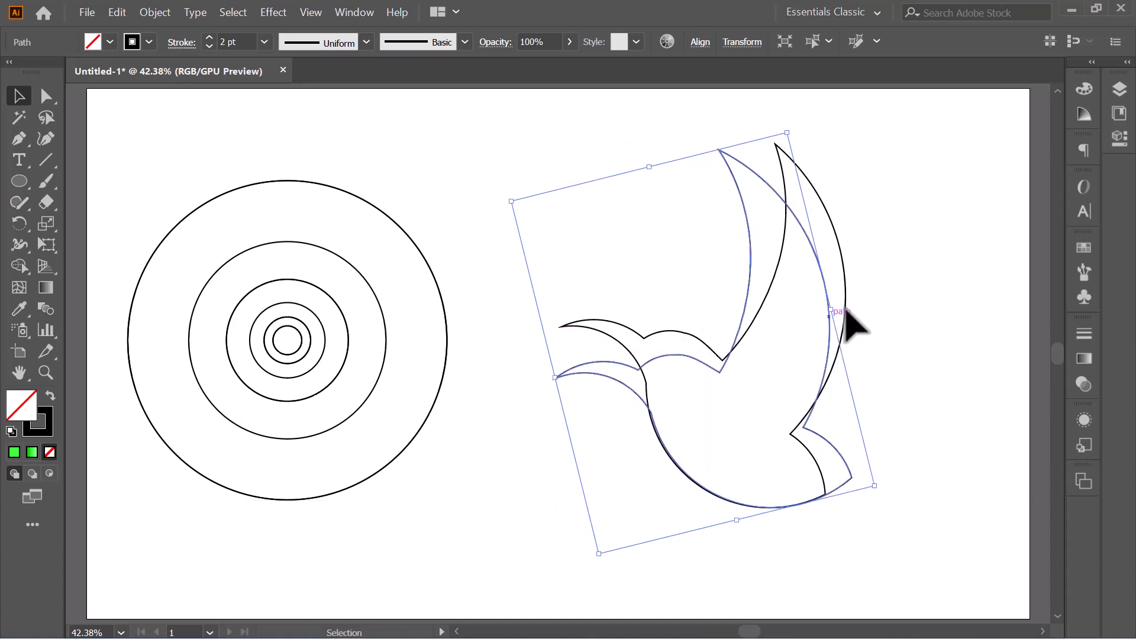
left_click(920, 299)
With Shape Builder, remove the copy's protruding wing tip and beak and merge the body regions, keeping a separate outer wing feather
left_click_drag(560, 197, 874, 532)
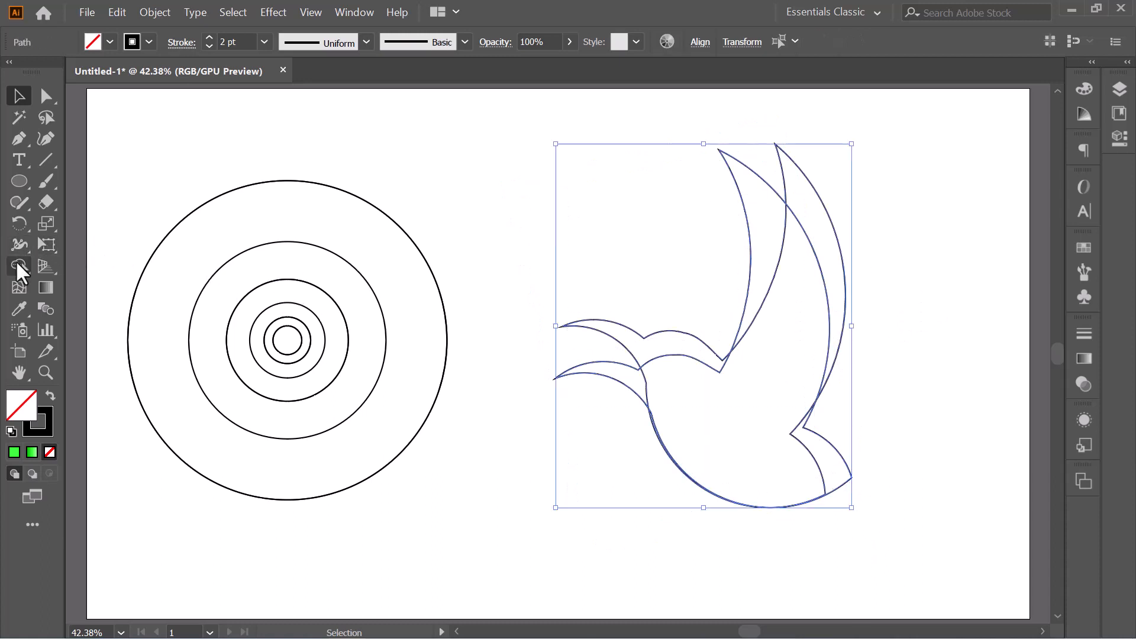
left_click(18, 266)
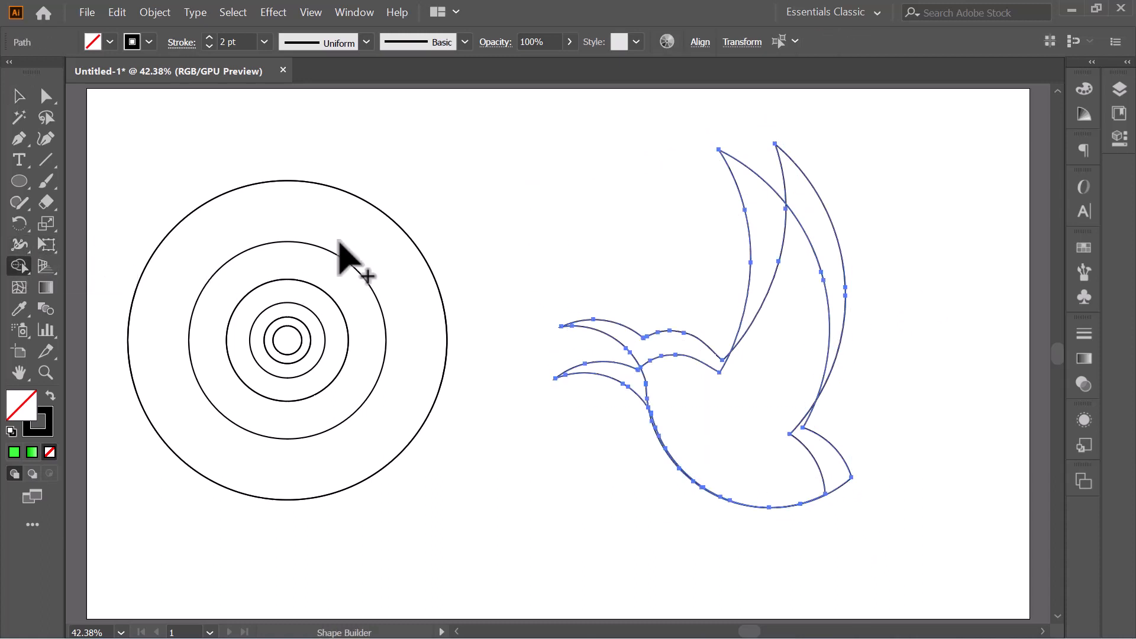
left_click(730, 242, "alt")
mouse_move(651, 290)
left_mouse_down()
mouse_move(639, 344)
mouse_move(685, 386)
mouse_move(711, 434)
mouse_move(822, 464)
left_mouse_up()
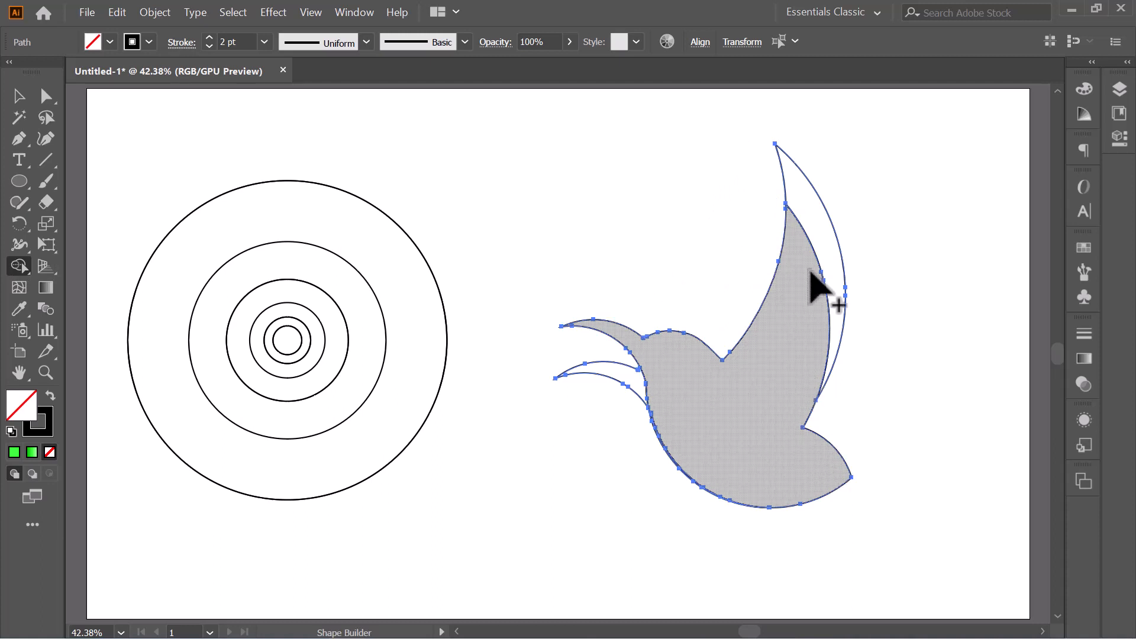
left_click(601, 370, "alt")
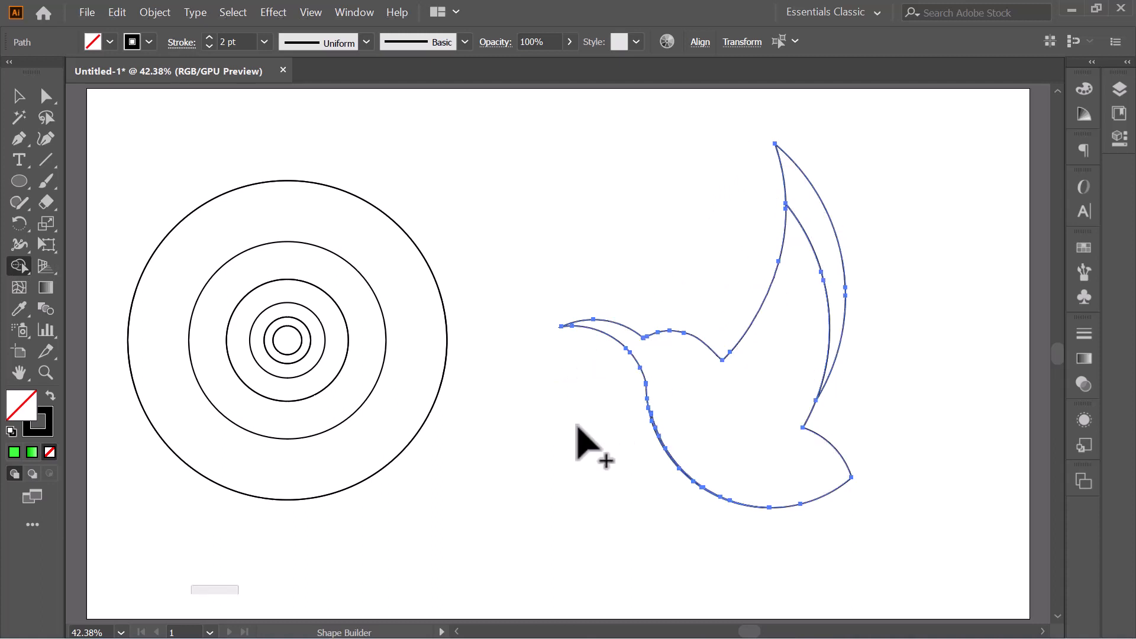
mouse_move(659, 406)
left_mouse_down()
mouse_move(662, 450)
mouse_move(704, 470)
left_mouse_up()
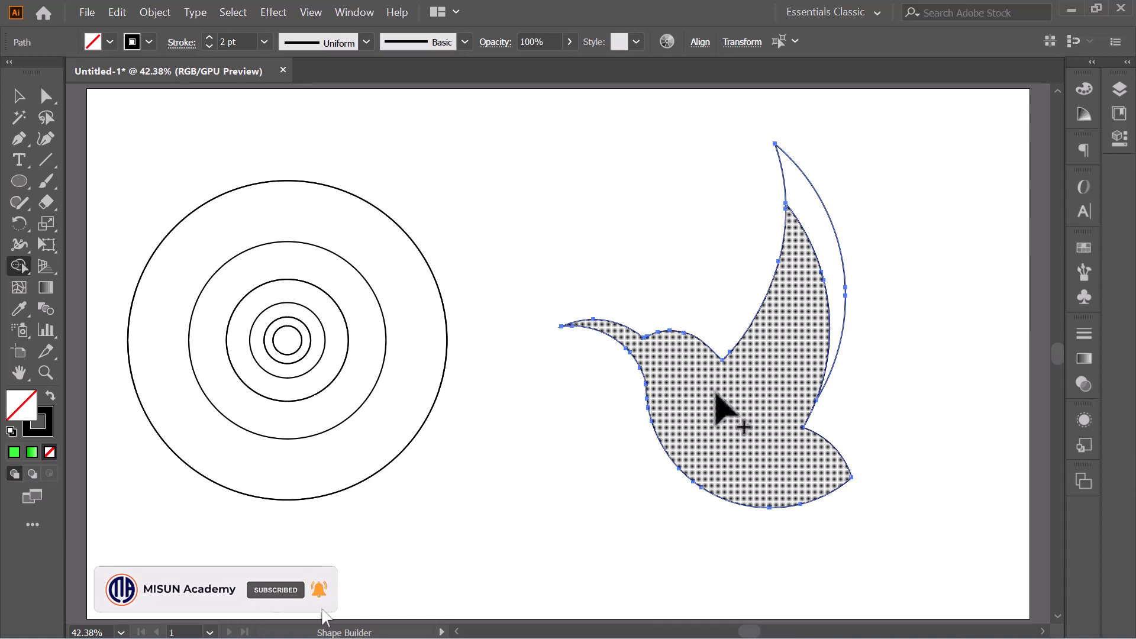
left_click(16, 100)
left_click(544, 182)
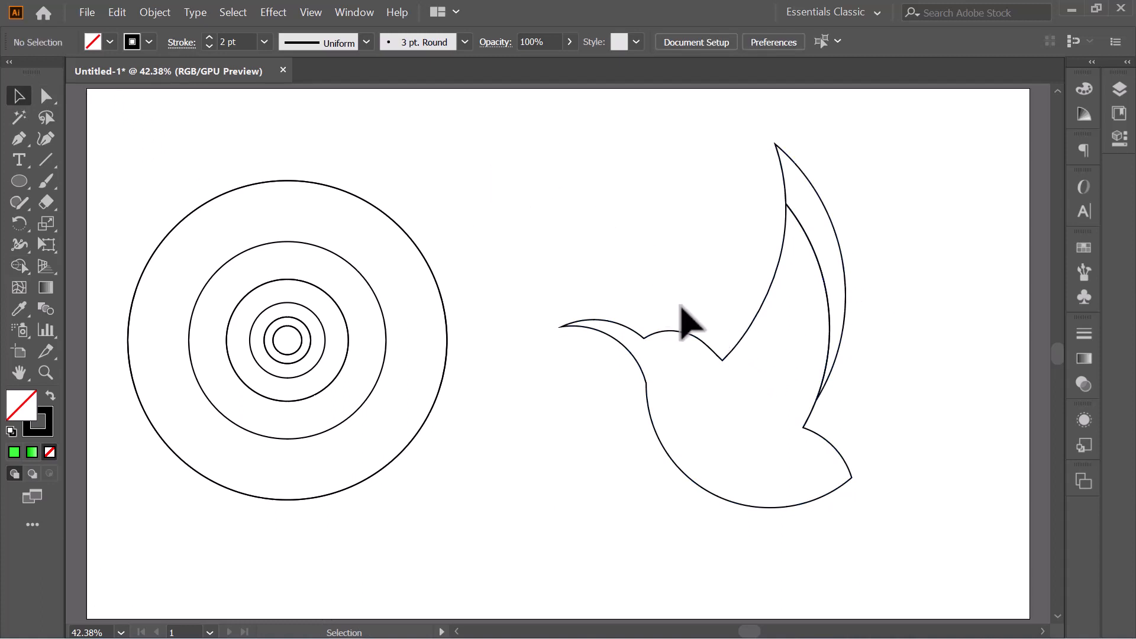
Duplicate the merged body shape, rotate the copy counterclockwise, and place it over the body to define a second wing feather
left_click(705, 344)
mouse_move(733, 351)
left_mouse_down()
mouse_move(718, 383)
mouse_move(738, 370)
left_mouse_up()
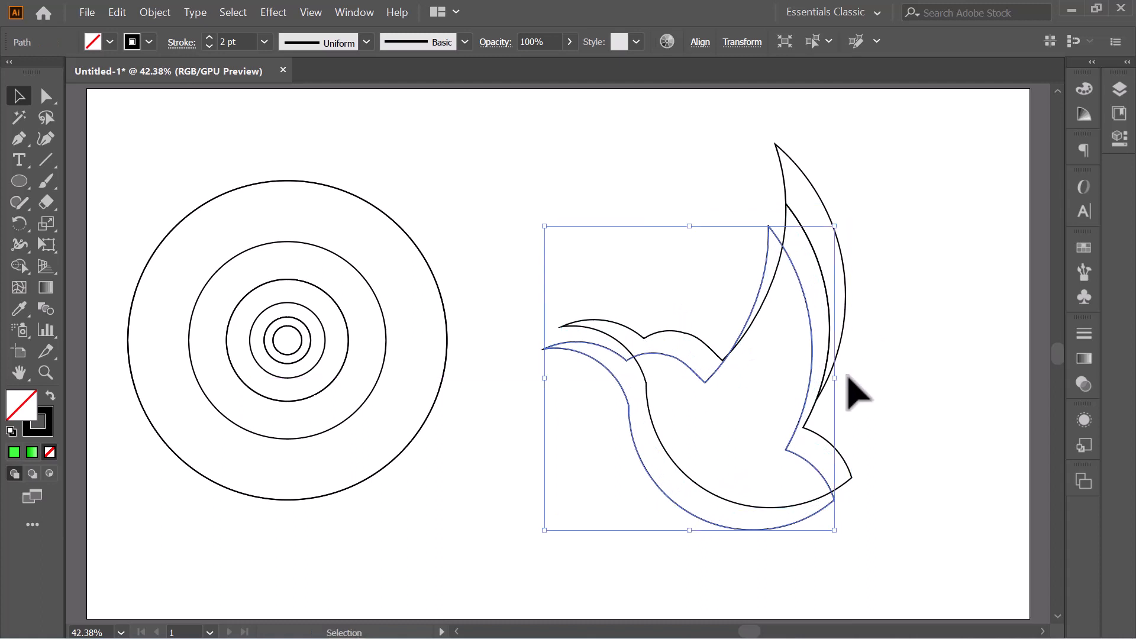
left_click_drag(843, 378, 821, 343)
left_click(916, 341)
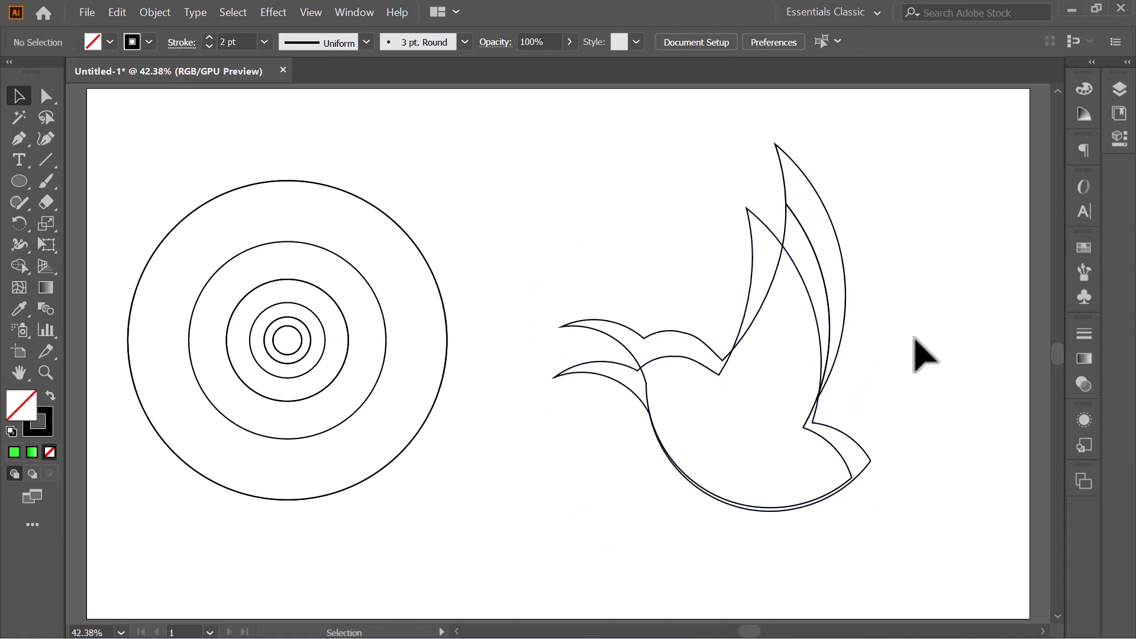
With Shape Builder, remove the second copy's excess wing, beak and tail pieces and merge the body, keeping two wing feathers
left_click_drag(543, 176, 964, 616)
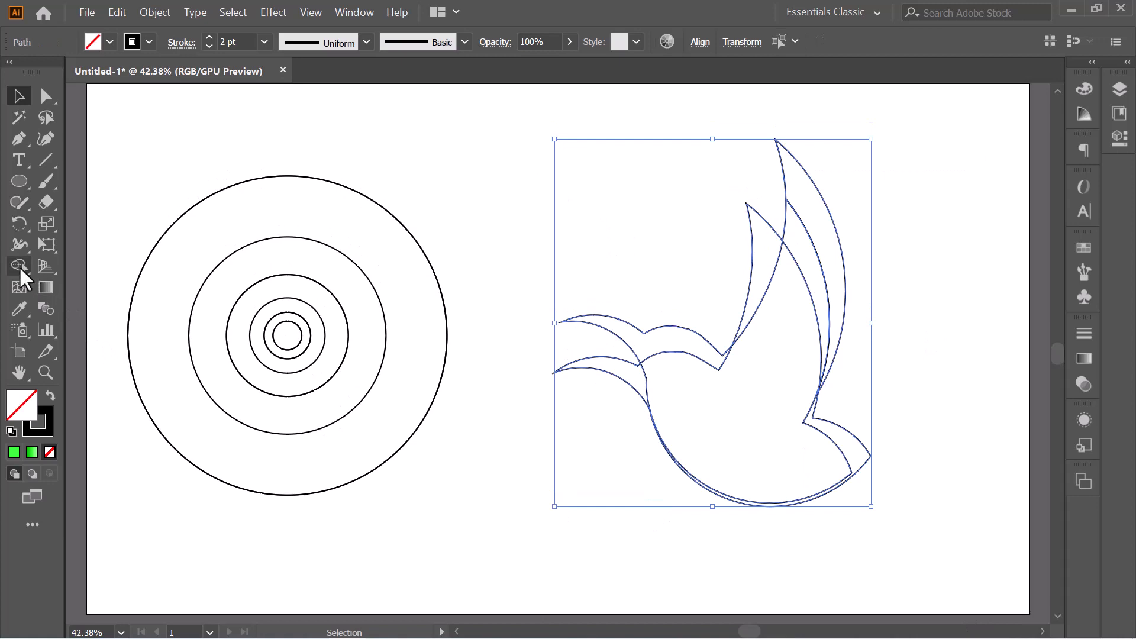
left_click(20, 267)
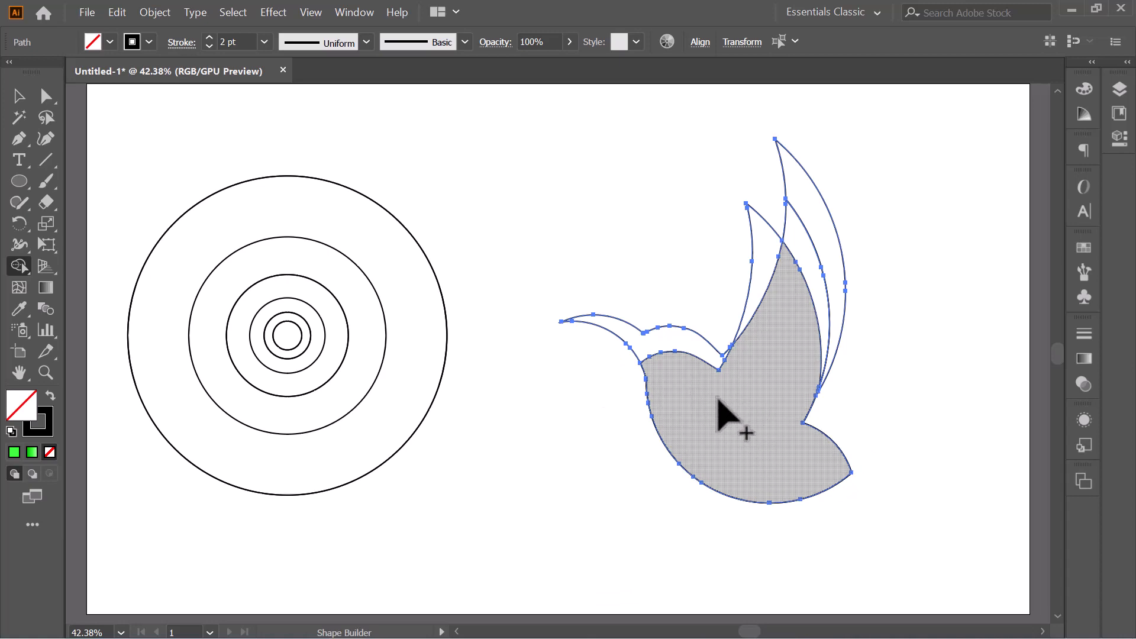
mouse_move(726, 414)
left_mouse_down()
mouse_move(669, 352)
mouse_move(756, 325)
left_mouse_up()
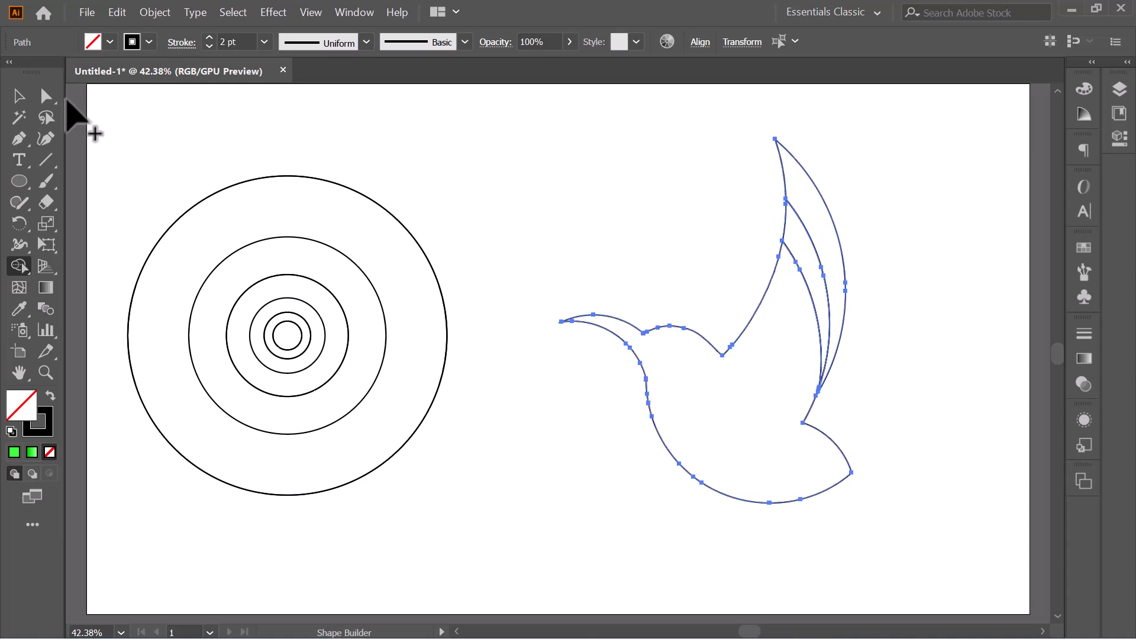
left_click(19, 96)
left_click(517, 177)
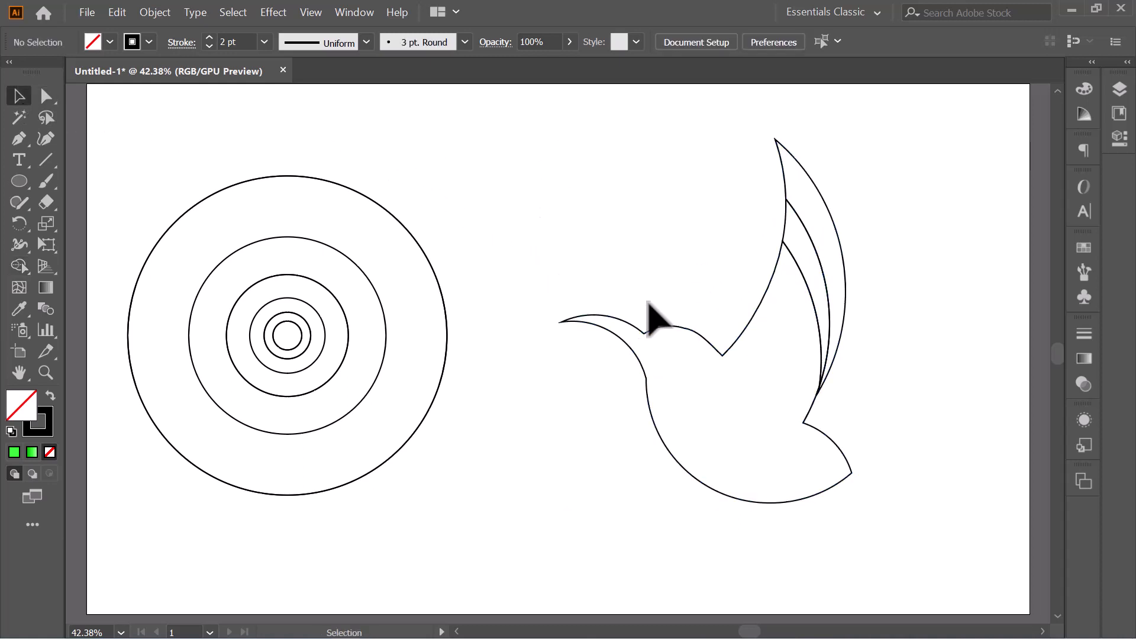
Duplicate the body shape again, rotate the copy counterclockwise, and position it so its belly curve crosses the original's lower body
left_click(721, 354)
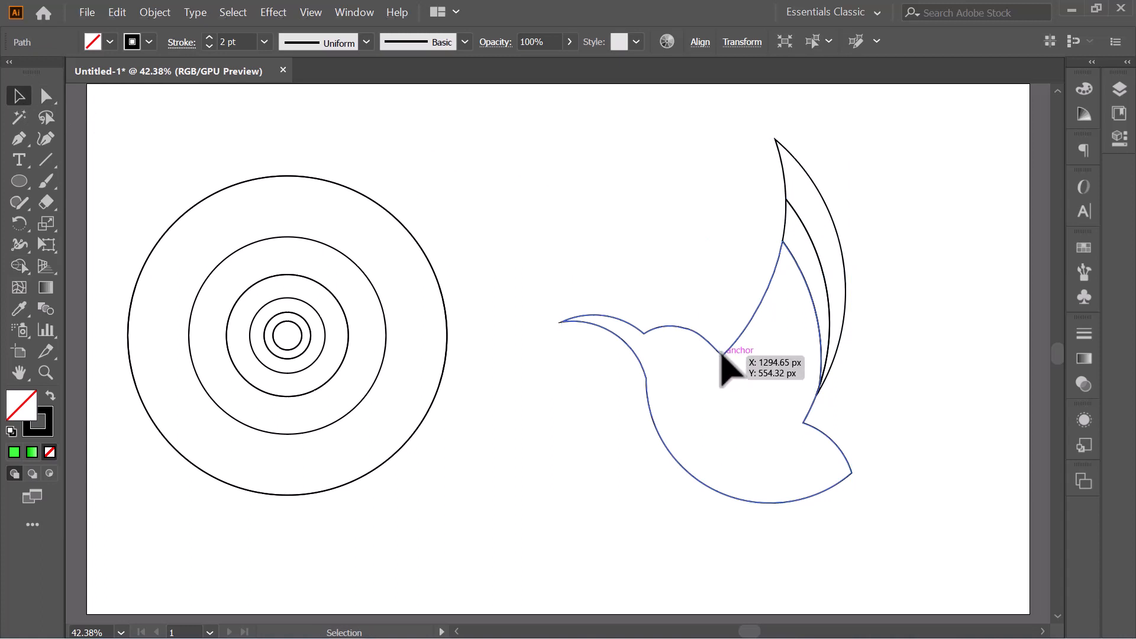
left_click_drag(722, 363, 718, 371)
left_click_drag(855, 387, 854, 324)
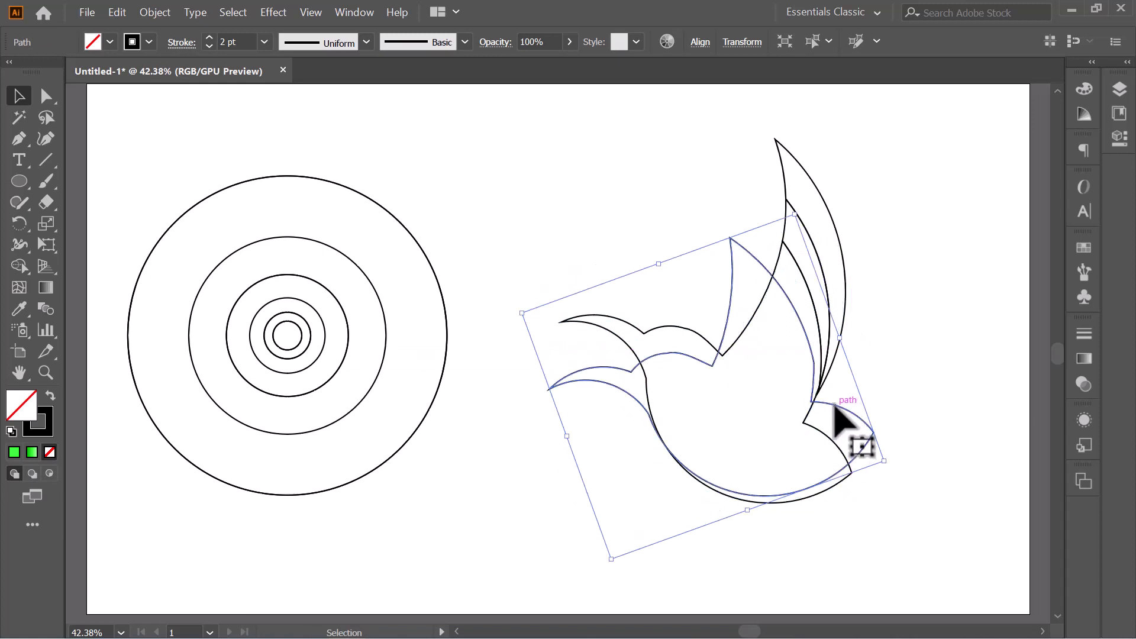
left_click_drag(835, 407, 812, 400)
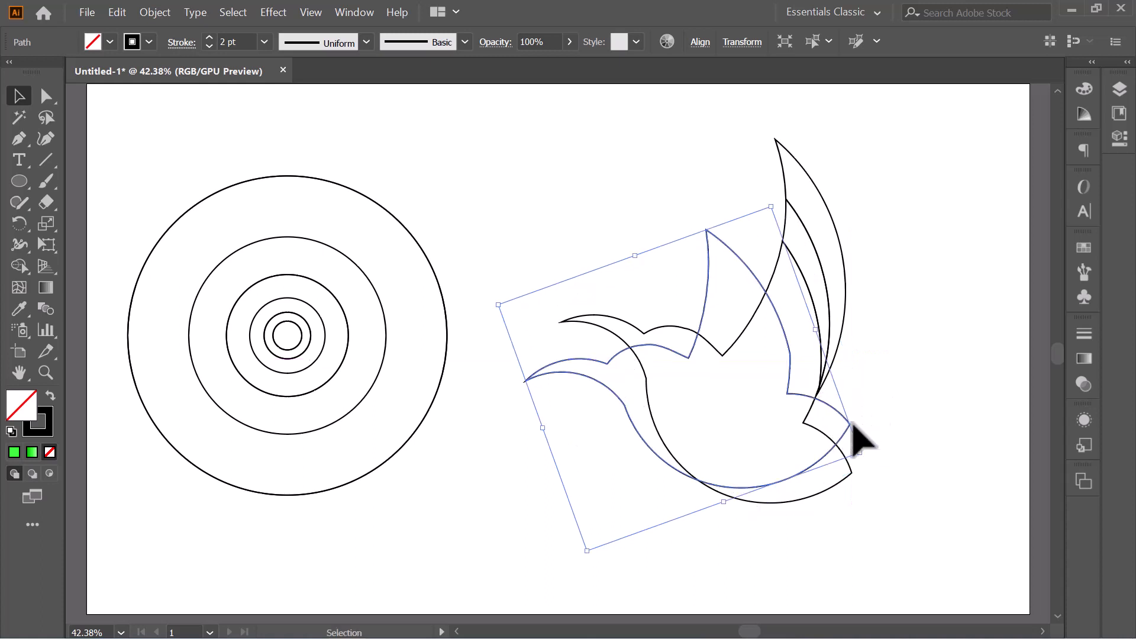
left_click_drag(865, 446, 834, 461)
left_click(905, 426)
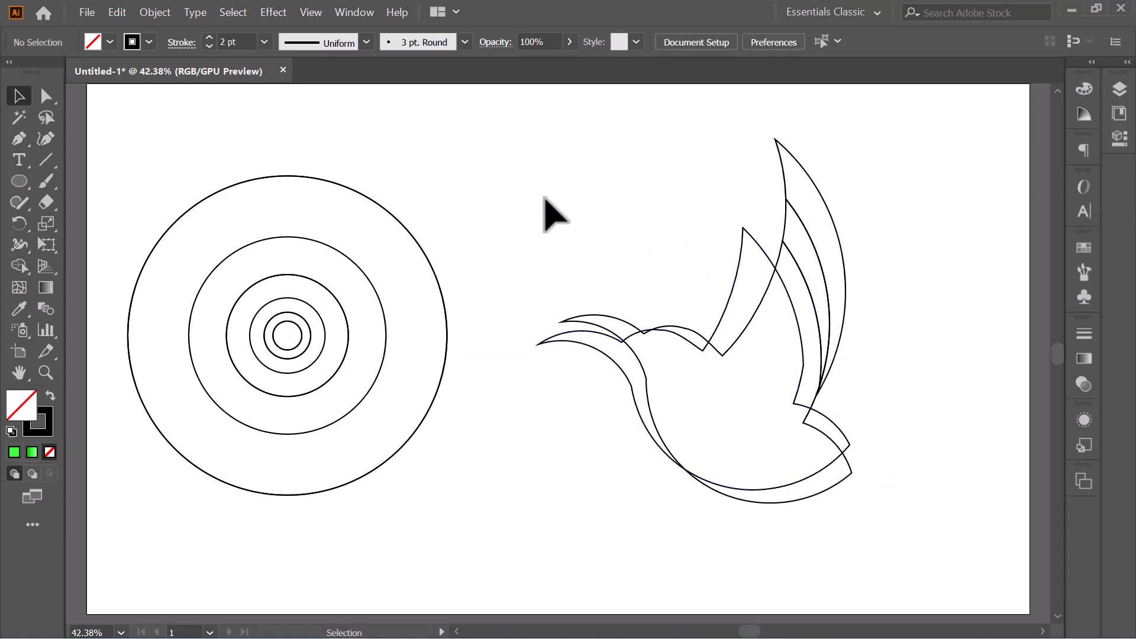
With Shape Builder, merge the head and beak regions into the body and remove the copy's protruding wing tip and beak
left_click_drag(591, 184, 890, 521)
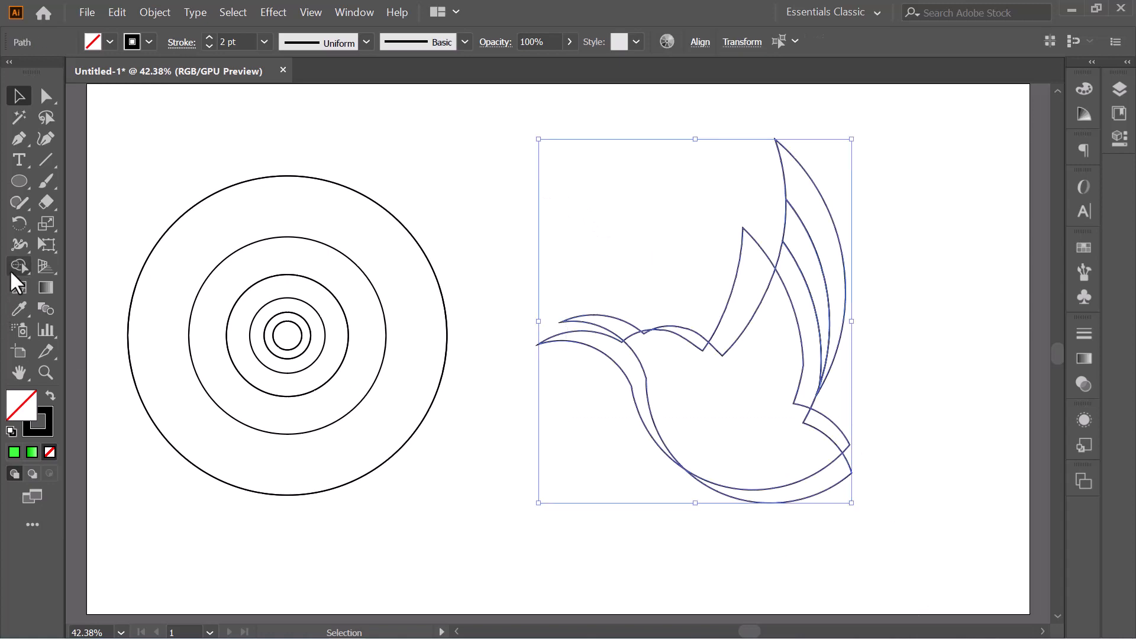
left_click(14, 266)
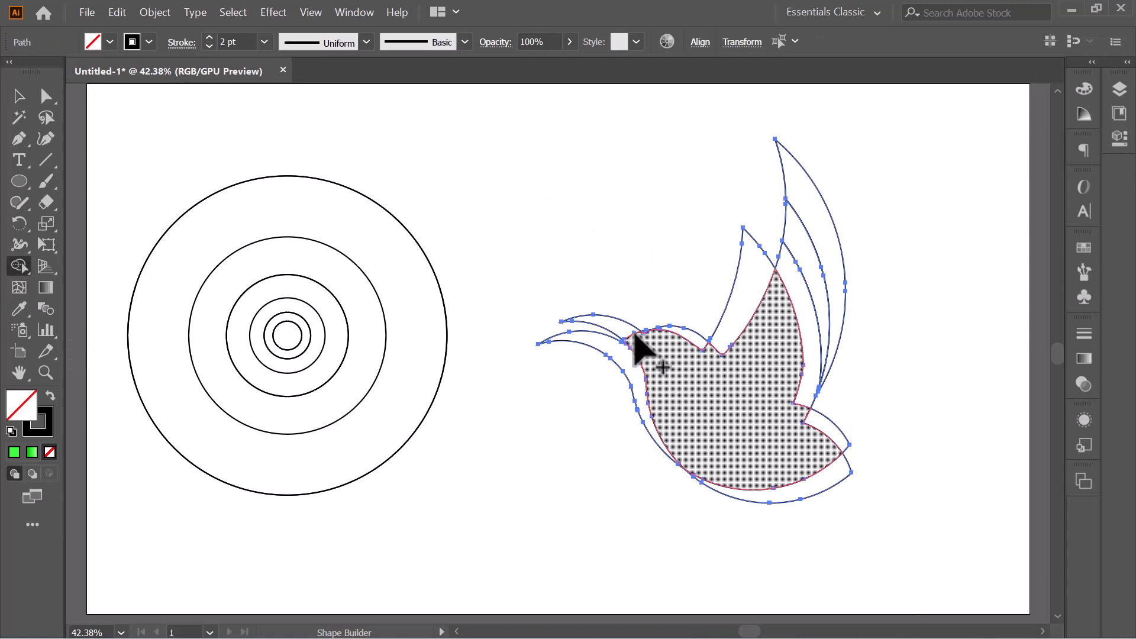
left_click(689, 336)
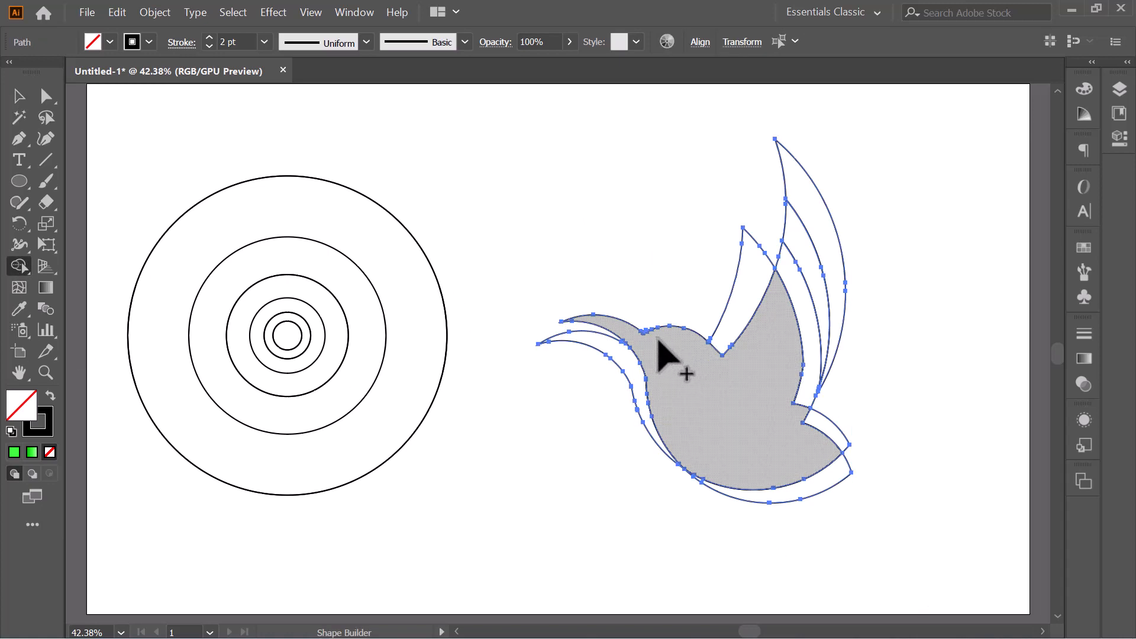
left_click(743, 309, "alt")
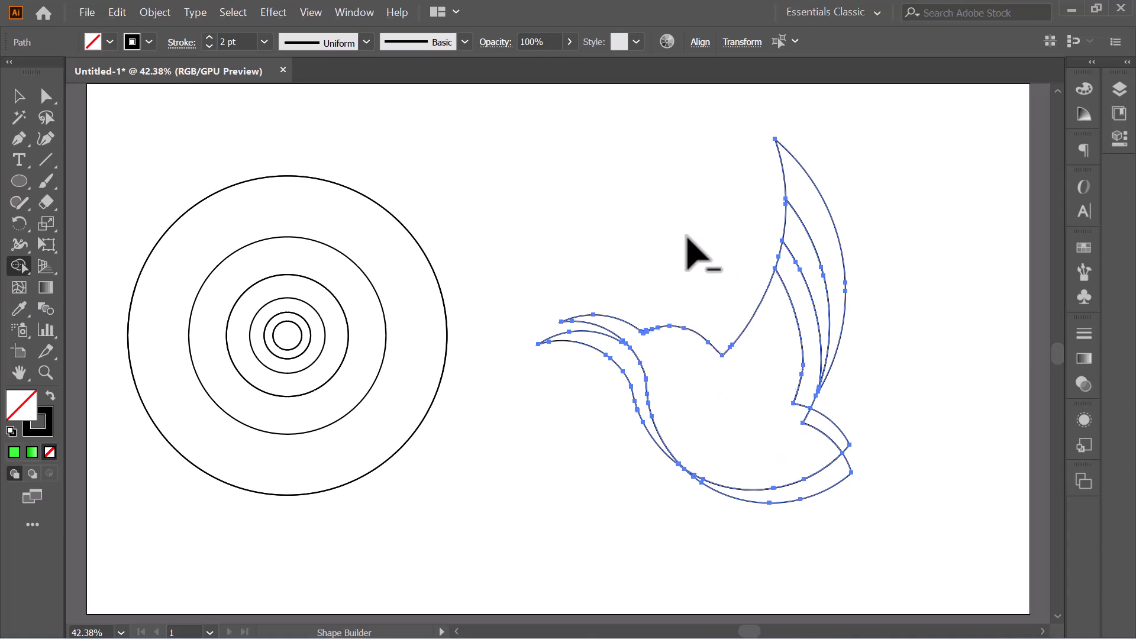
left_click(604, 355, "alt")
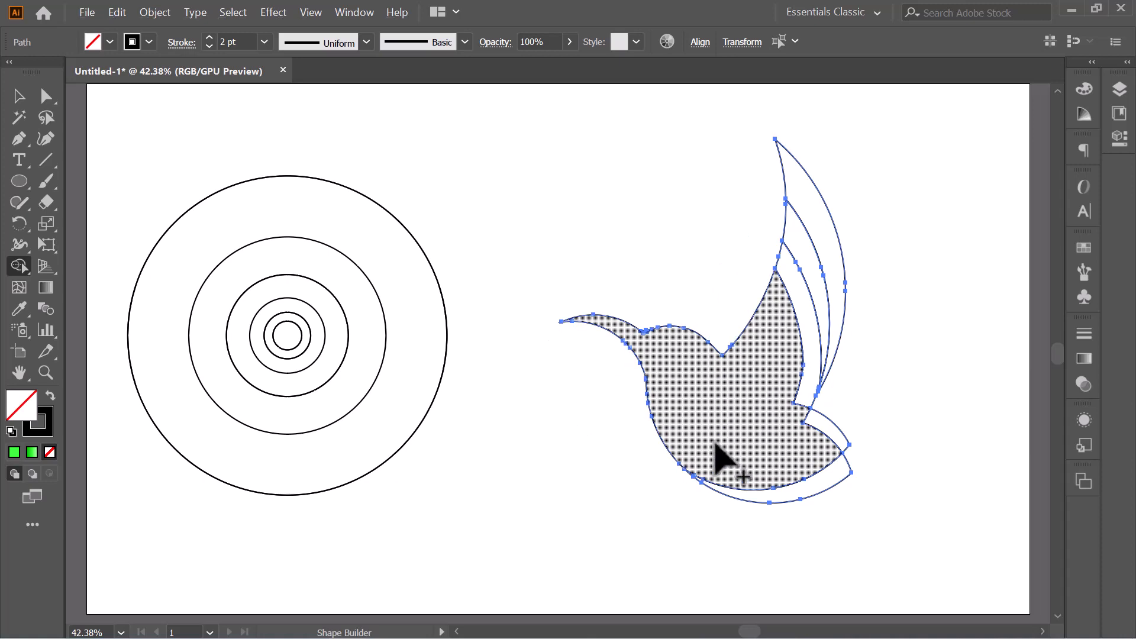
Remove the copy's excess piece above the tail and merge the inner wing region into the body, keeping the belly strip separate
left_click(768, 440)
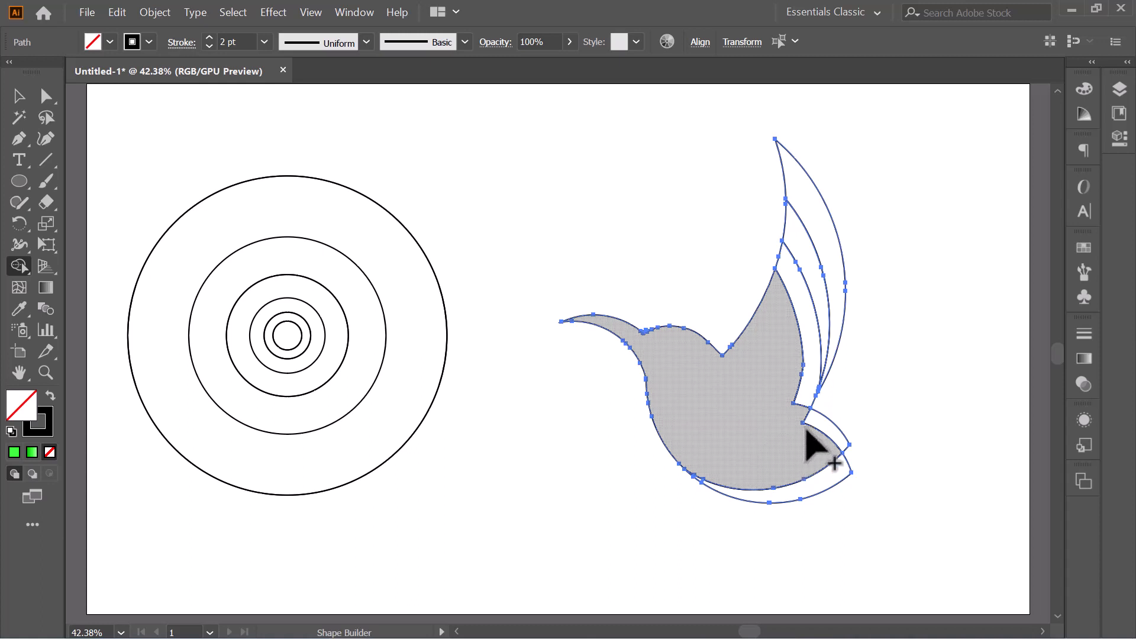
left_click(831, 425, "alt")
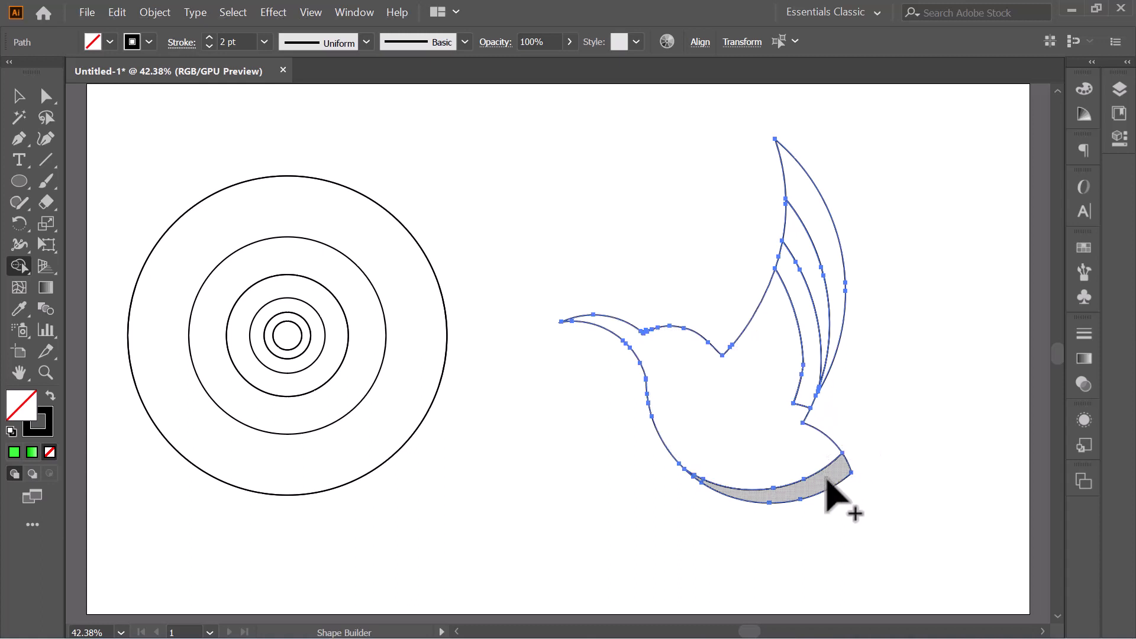
mouse_move(777, 430)
left_mouse_down()
mouse_move(794, 436)
mouse_move(800, 408)
left_mouse_up()
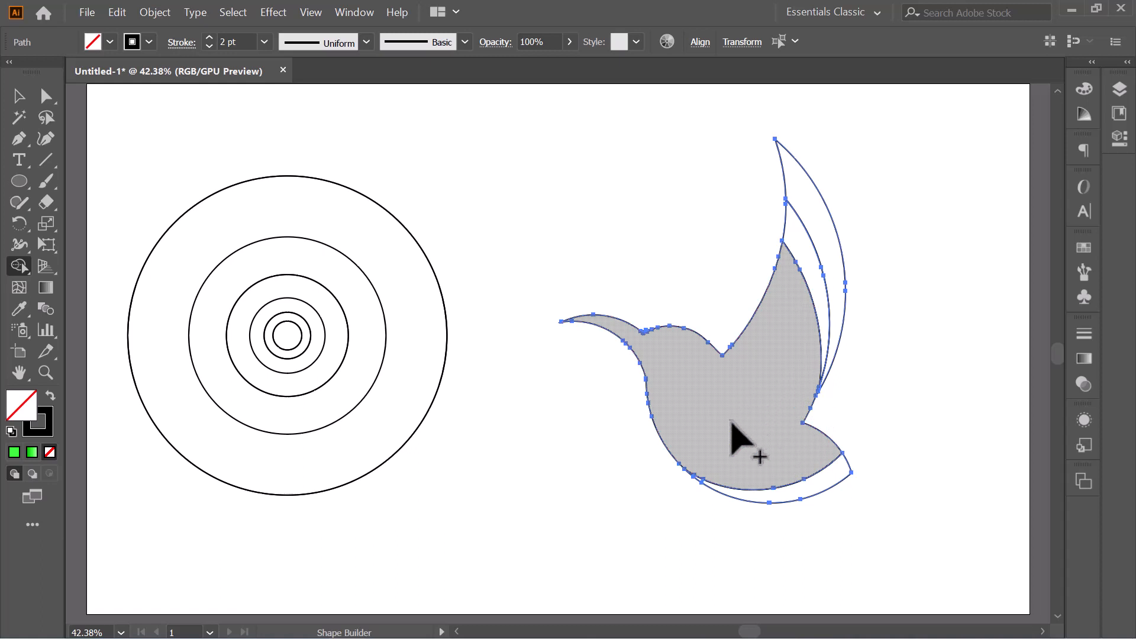
left_click(18, 95)
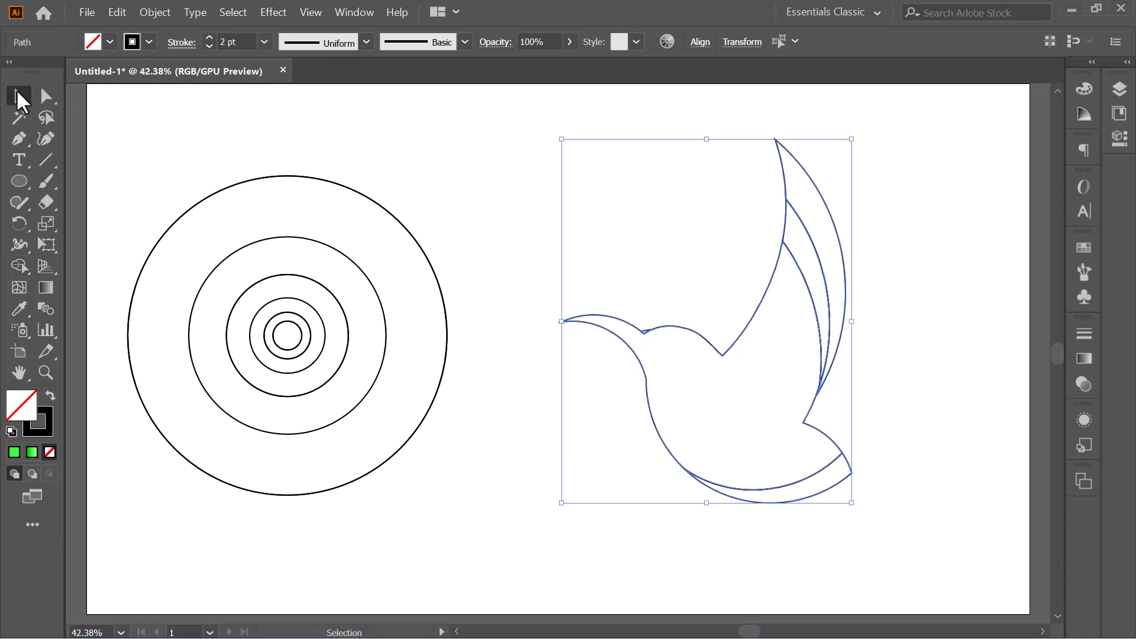
left_click(683, 202)
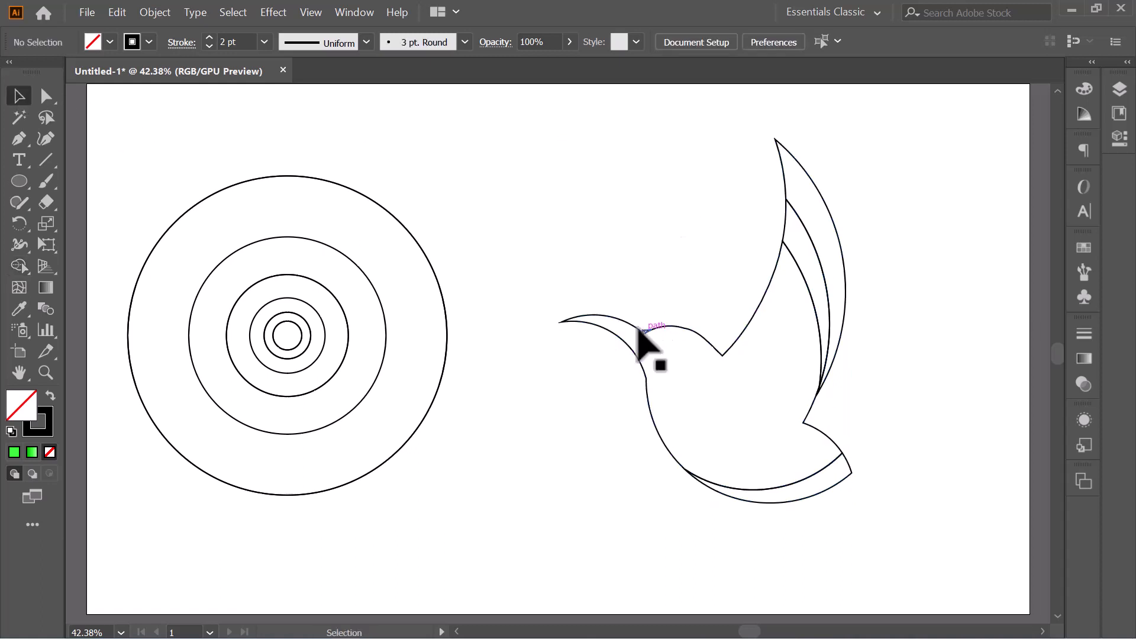
With Shape Builder, merge the tiny leftover sliver between the beak and head into the body, and deselect the bird
left_click_drag(588, 279, 713, 468)
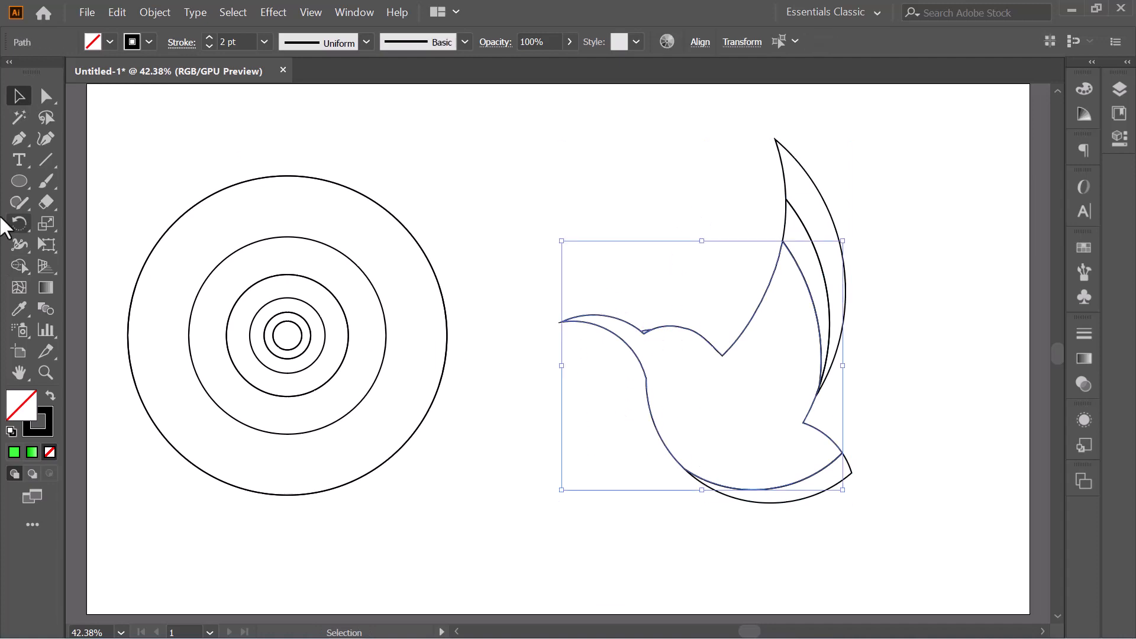
left_click(15, 268)
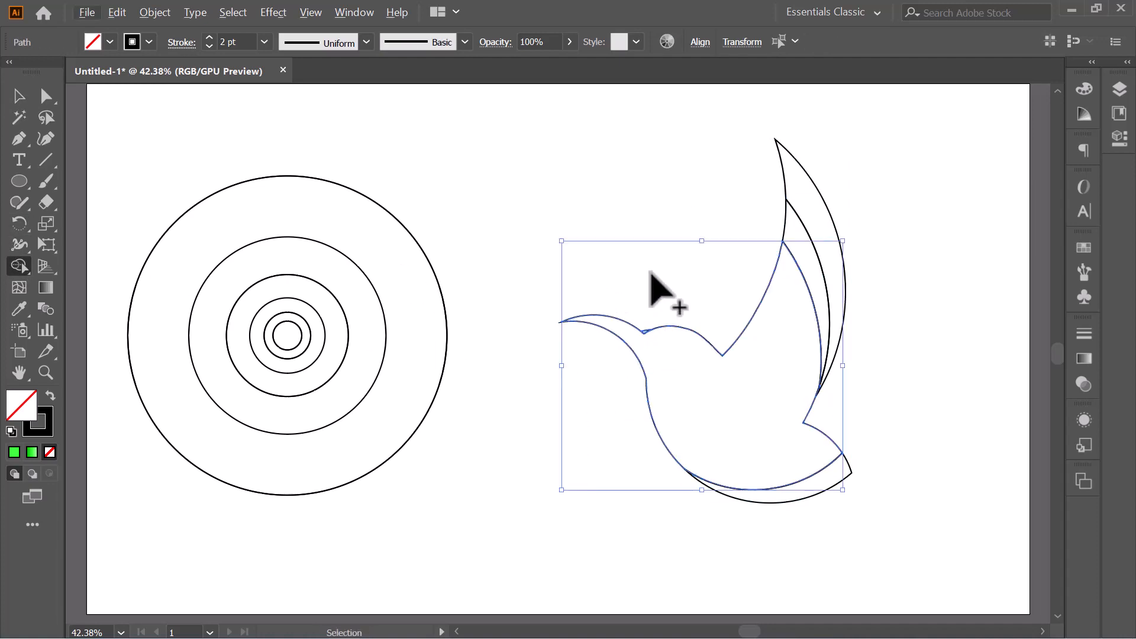
key("ctrl+=")
key("ctrl+=")
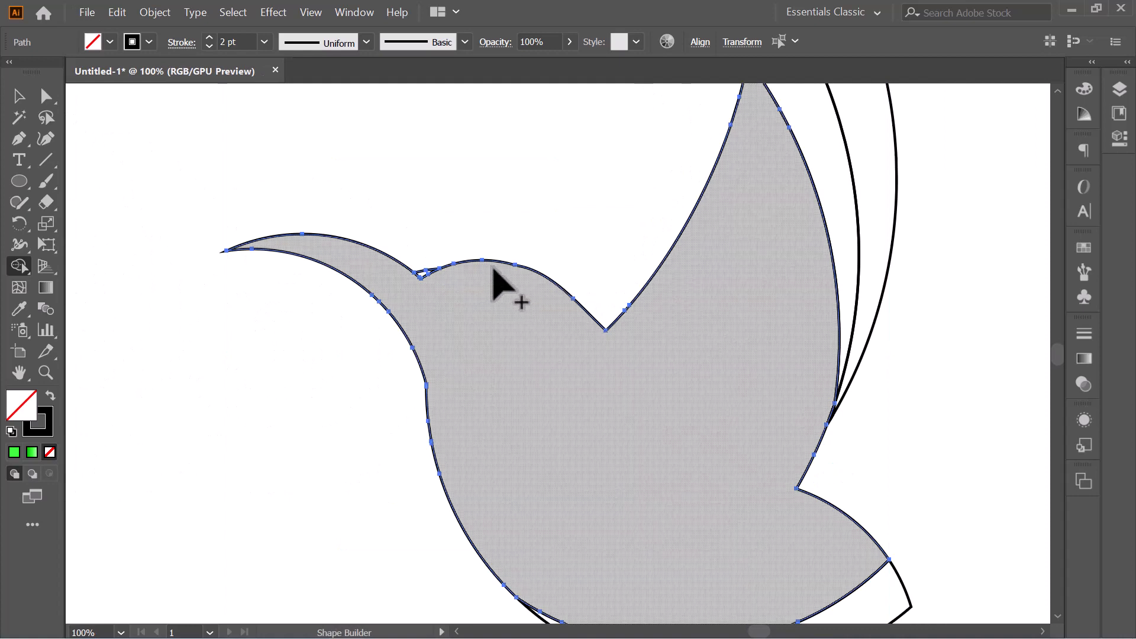
left_click(426, 274)
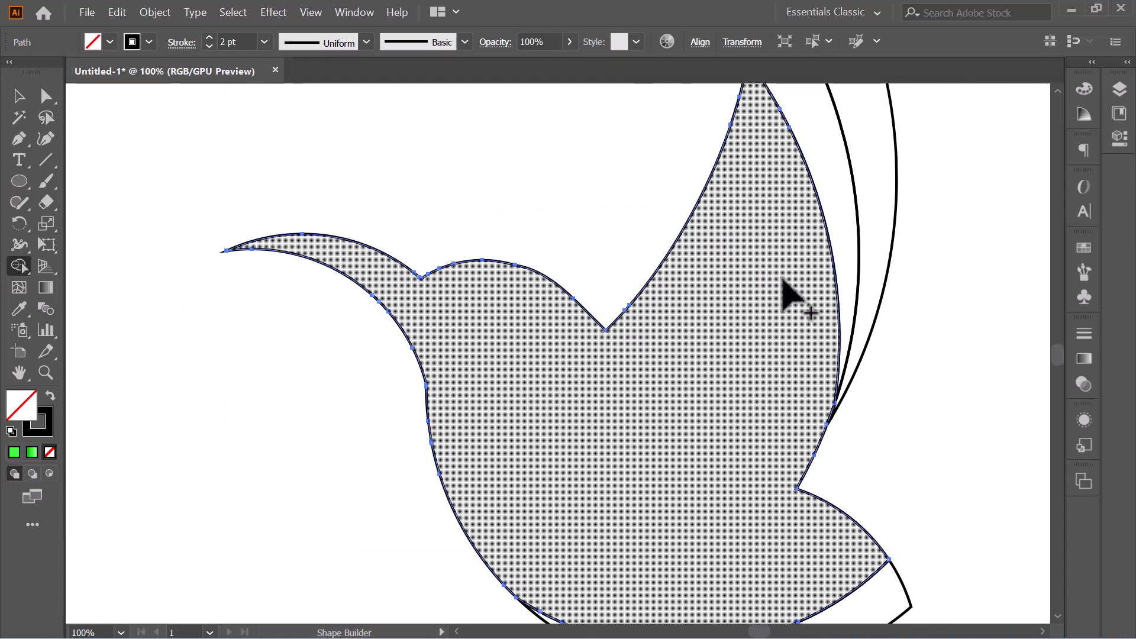
key("ctrl+0")
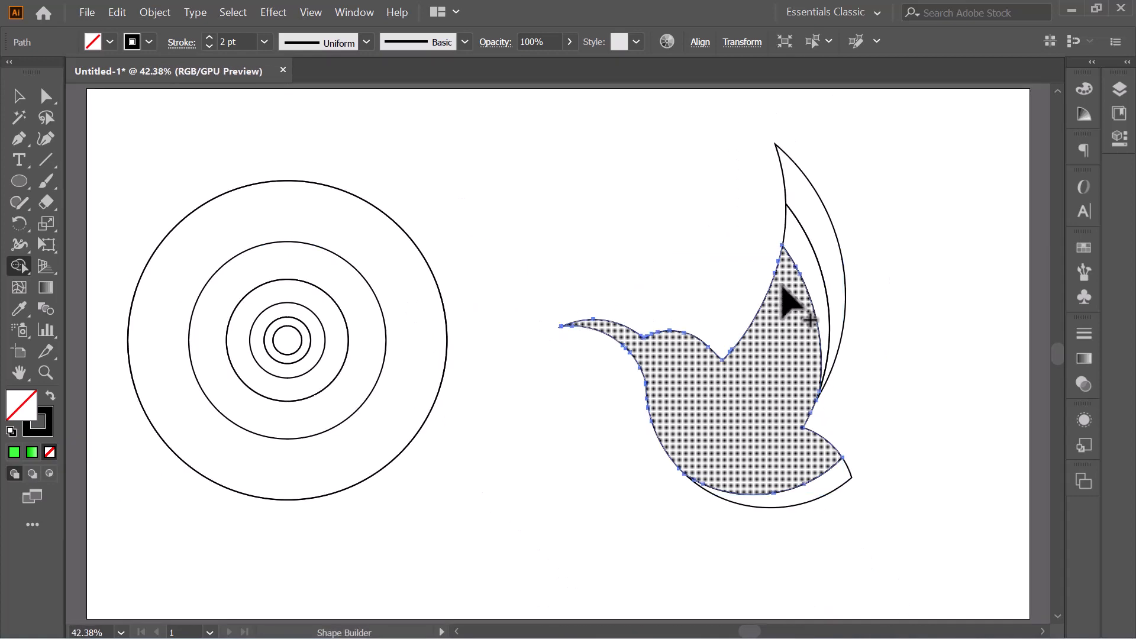
left_click(18, 96)
left_click(583, 191)
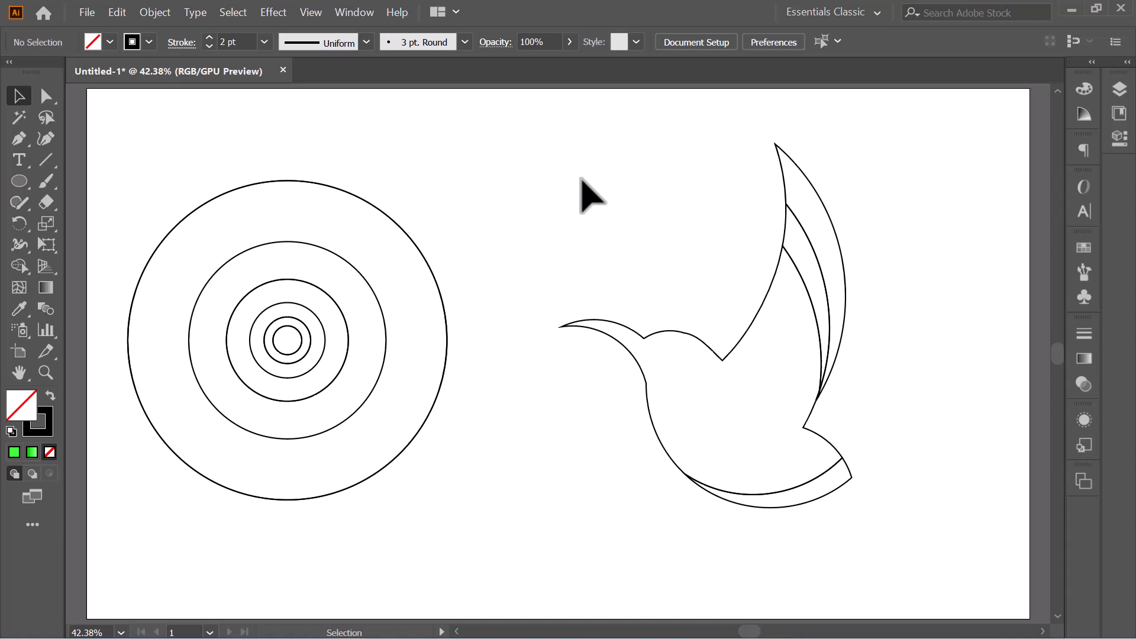
Select the whole bird, set no stroke and a black fill, and fill the body using Shape Builder
left_click_drag(512, 130, 960, 575)
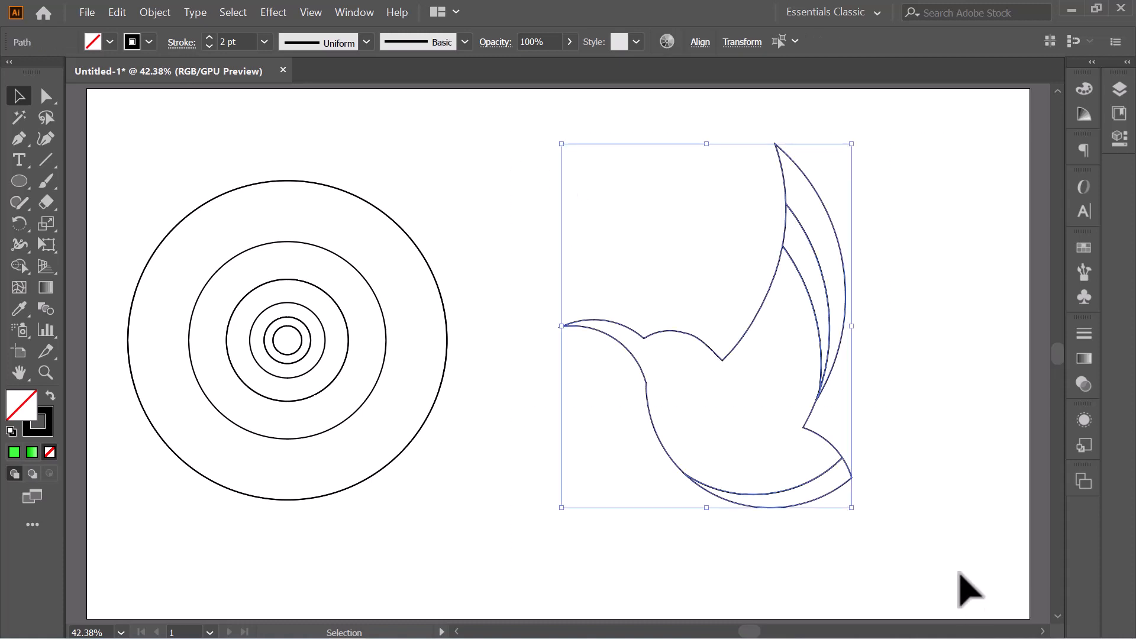
left_click(9, 266)
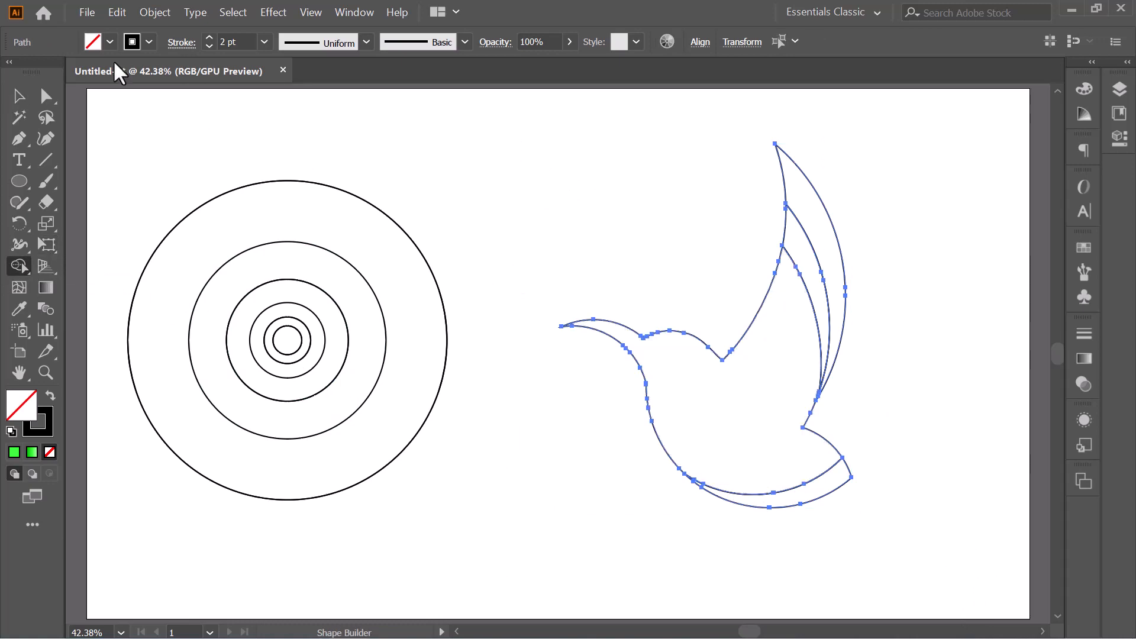
left_click(132, 41)
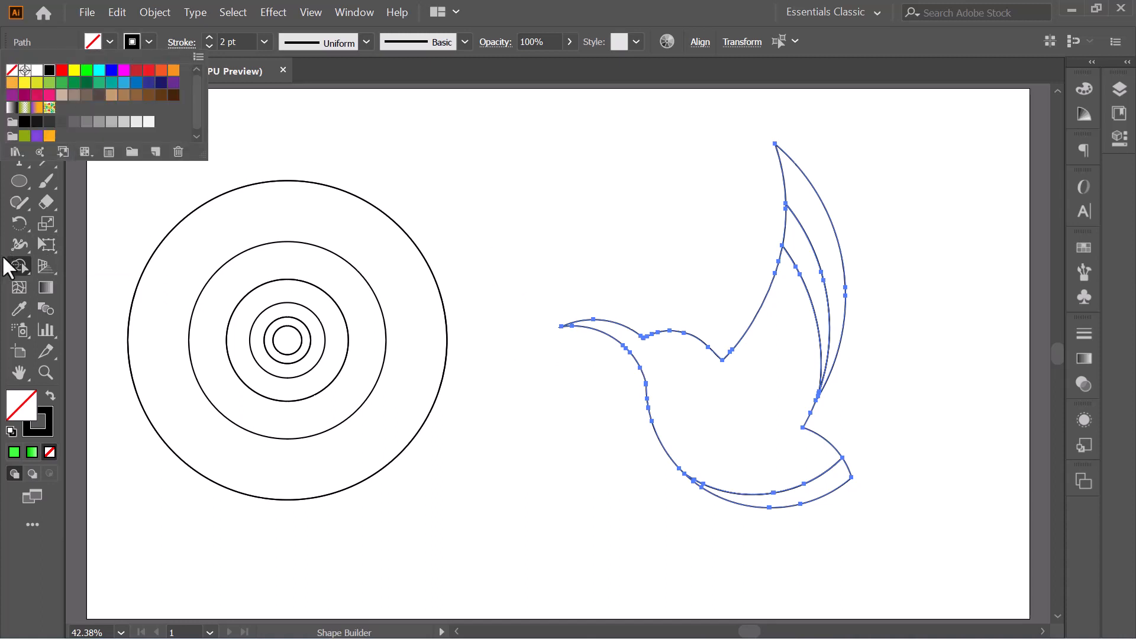
left_click(13, 70)
left_click(81, 40)
left_click(93, 42)
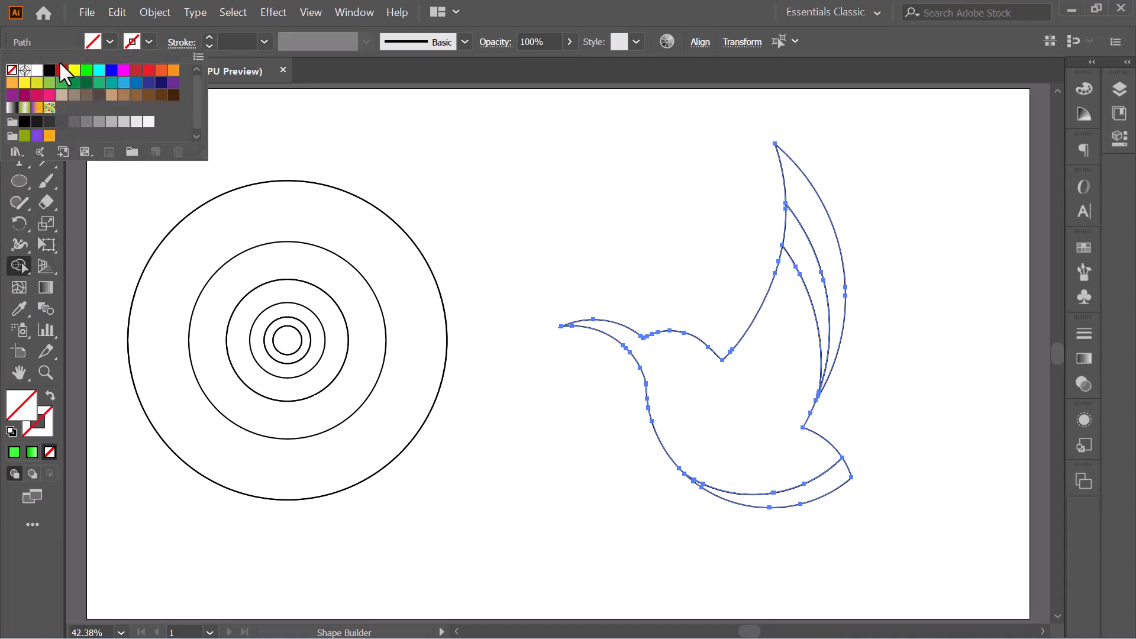
left_click(50, 70)
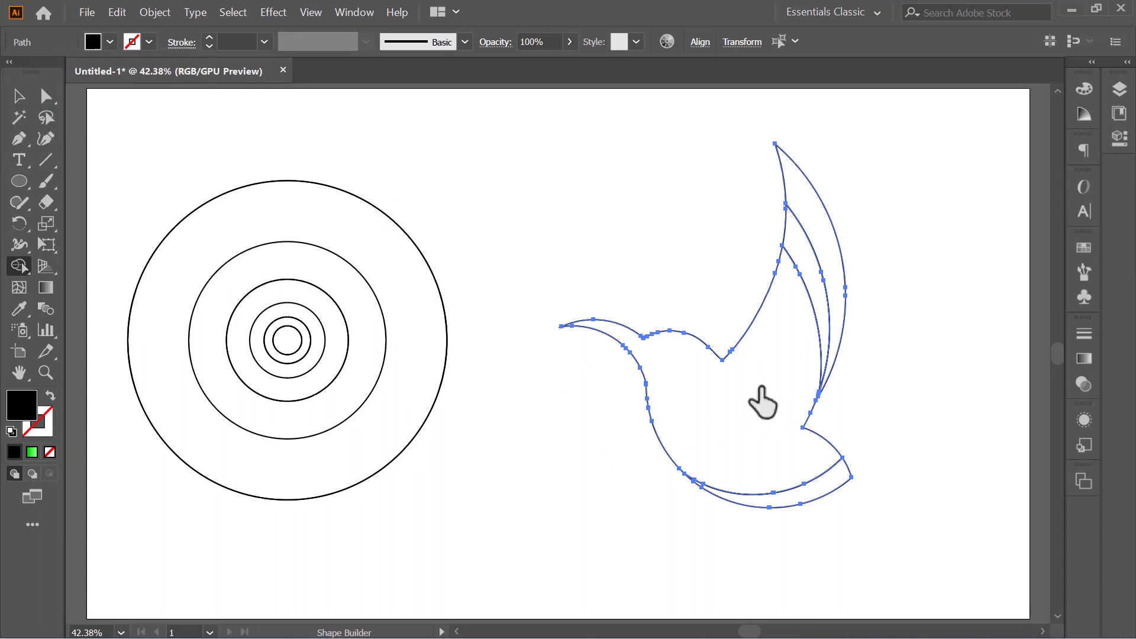
left_click(723, 422)
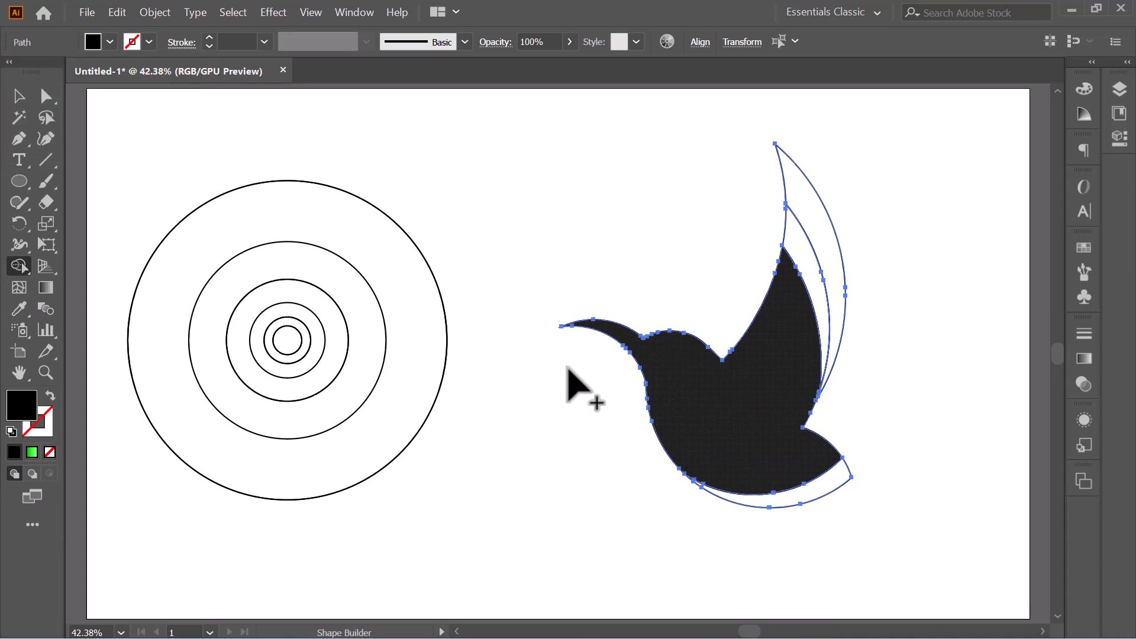
Fill the inner wing feather with red and the outer wing feather with yellow using Shape Builder
left_click(95, 43)
left_click(62, 71)
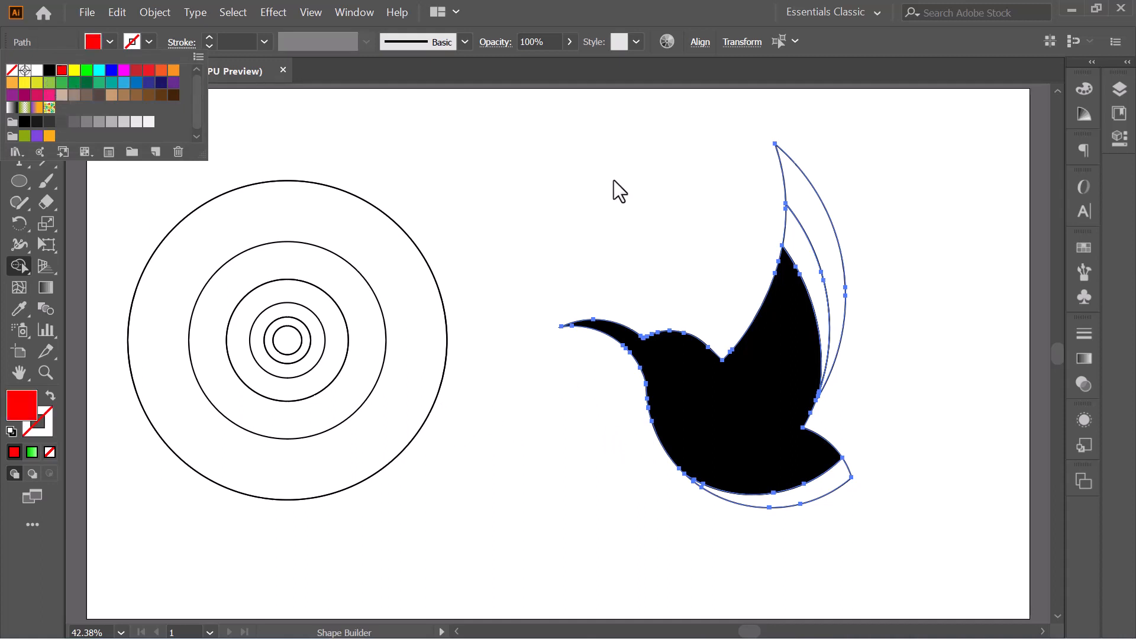
left_click(750, 274)
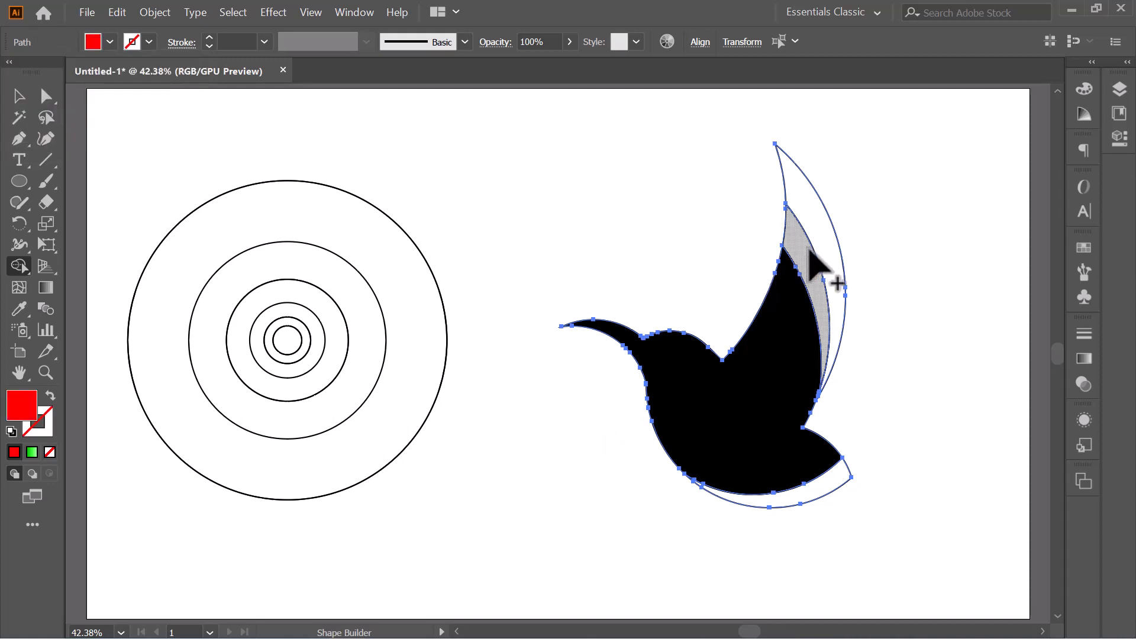
left_click(812, 278)
left_click(106, 48)
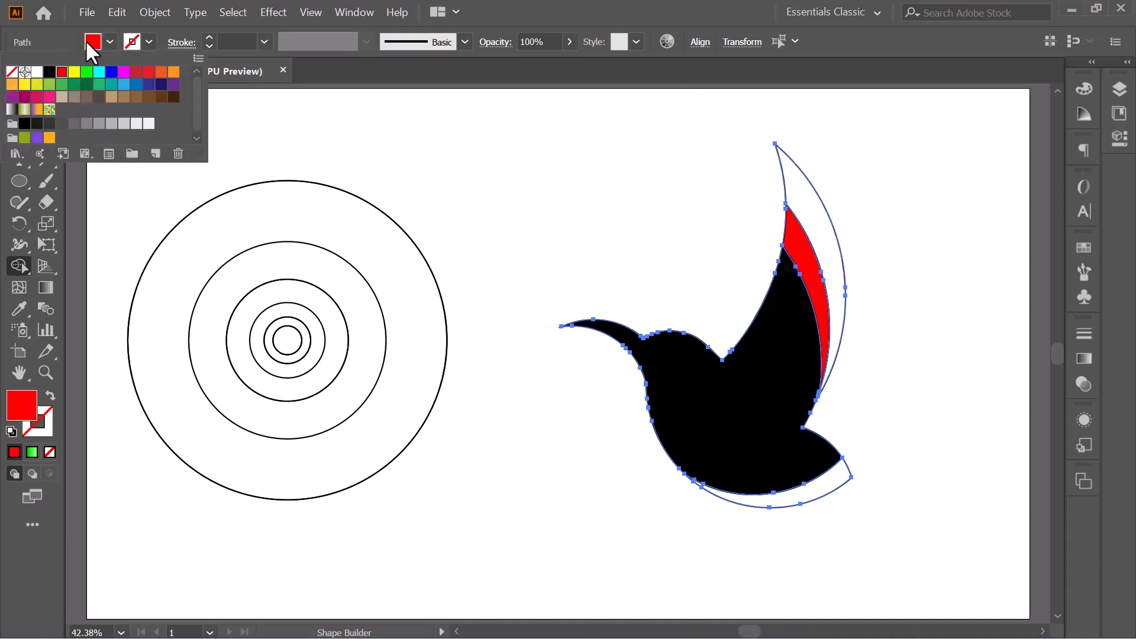
left_click(74, 72)
left_click(797, 189)
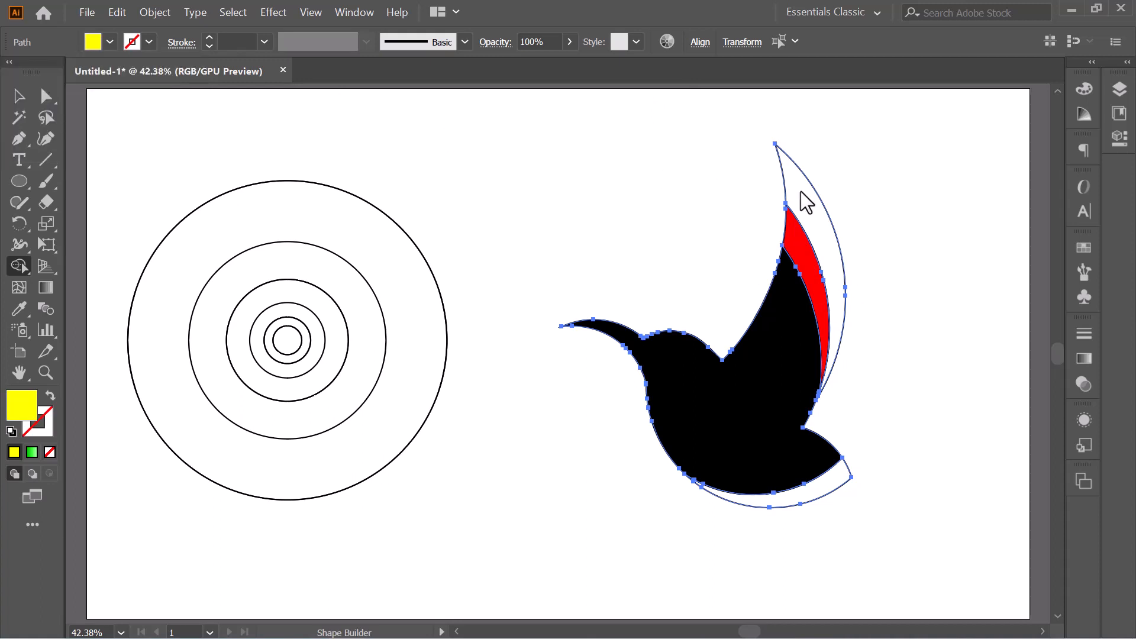
left_click(805, 202)
Fill the belly strip beneath the body with magenta using Shape Builder, and deselect the bird
left_click(109, 50)
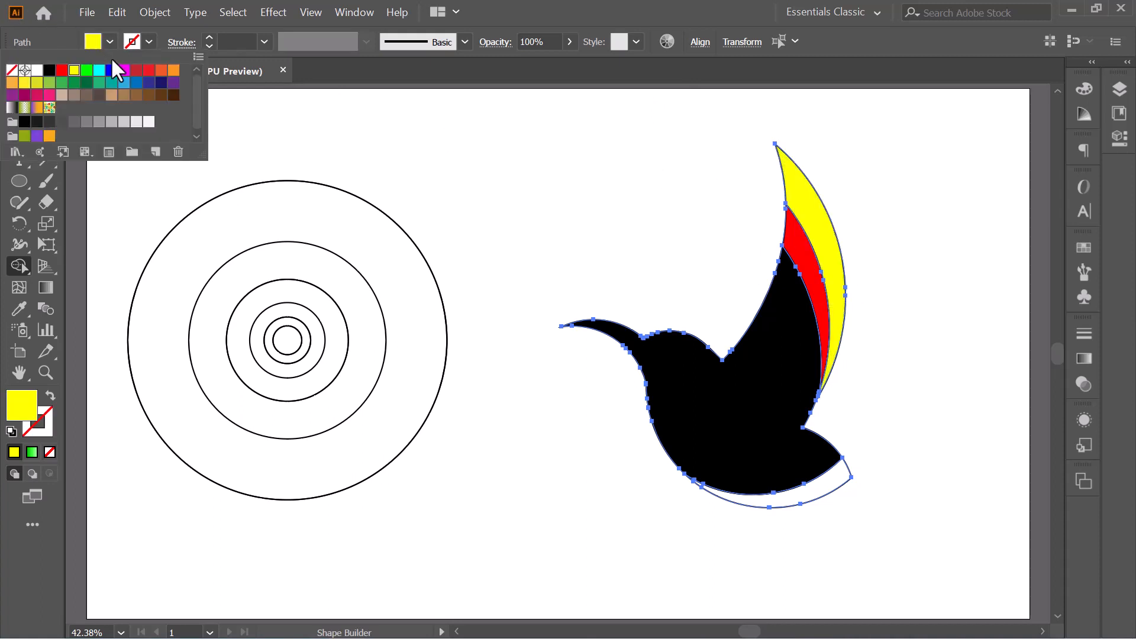
left_click(125, 70)
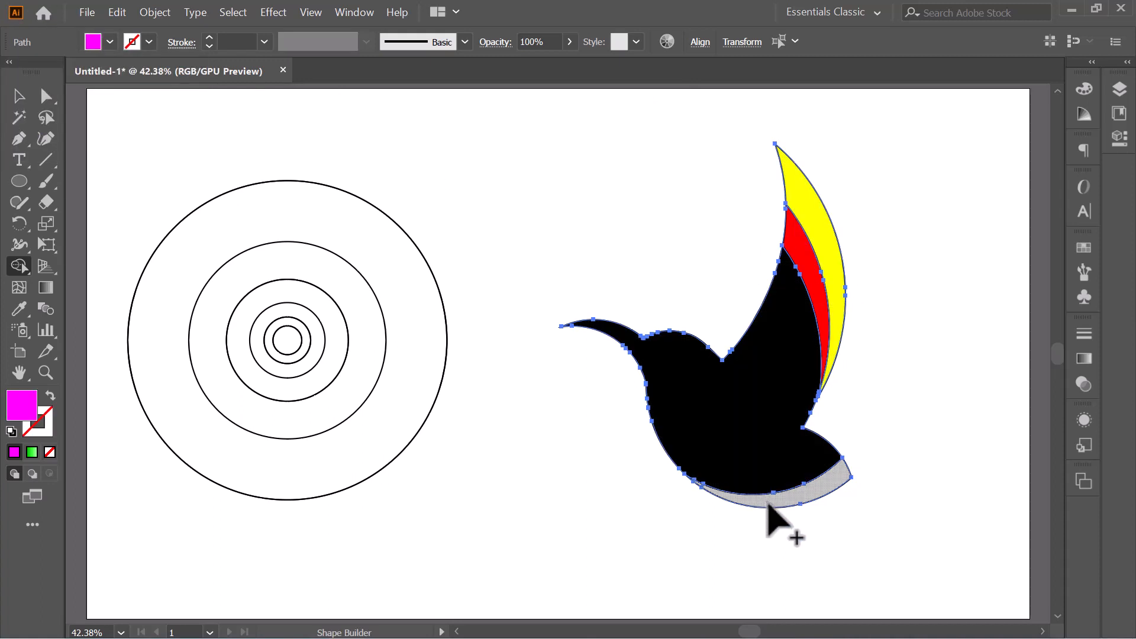
left_click(845, 478)
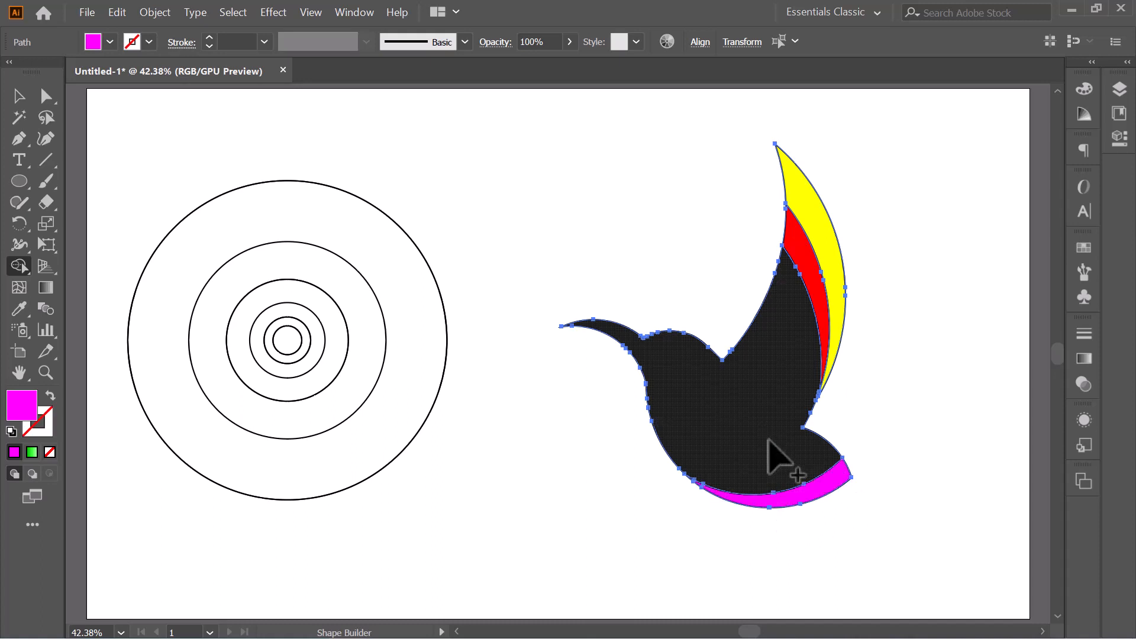
left_click(19, 96)
left_click(557, 228)
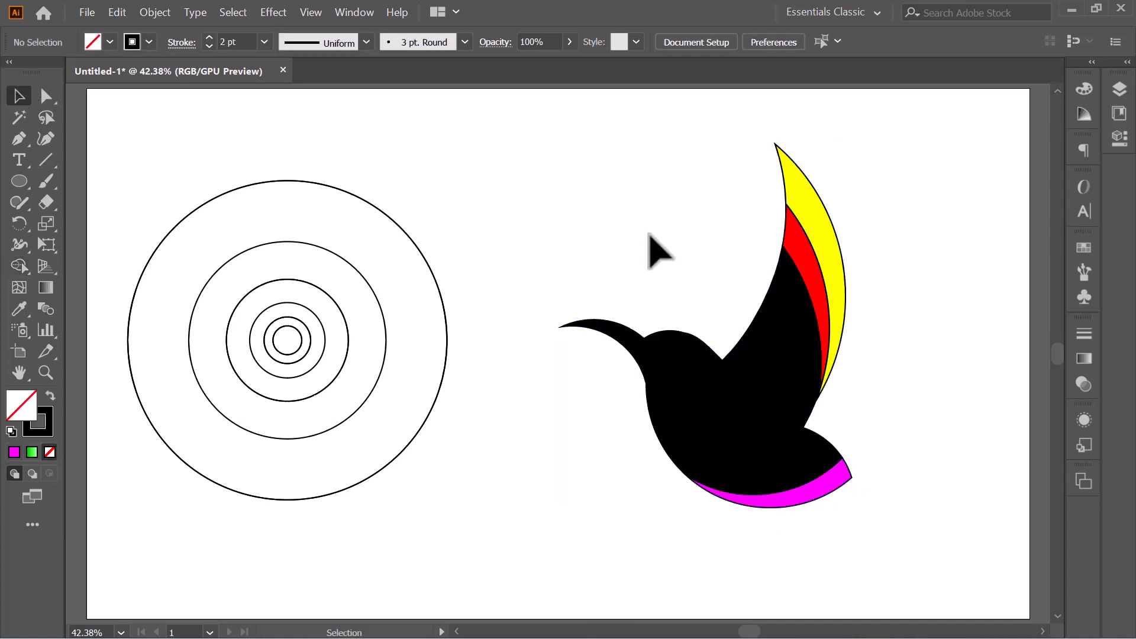
Remove the stroke from all of the hummingbird's shapes and deselect them
left_click_drag(548, 159, 892, 560)
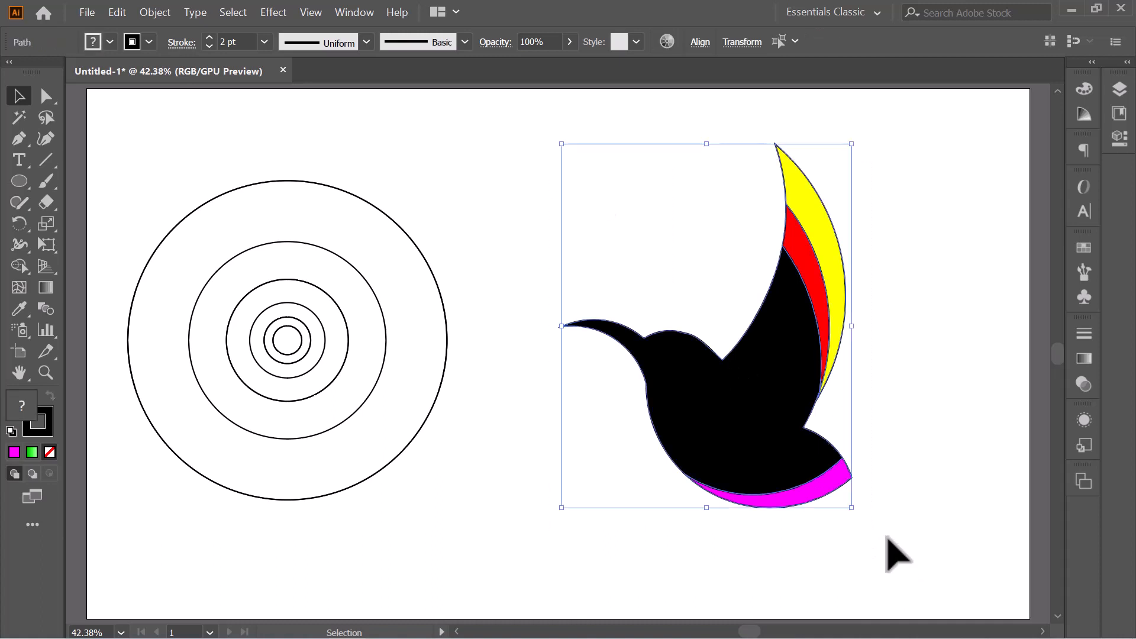
left_click(133, 42)
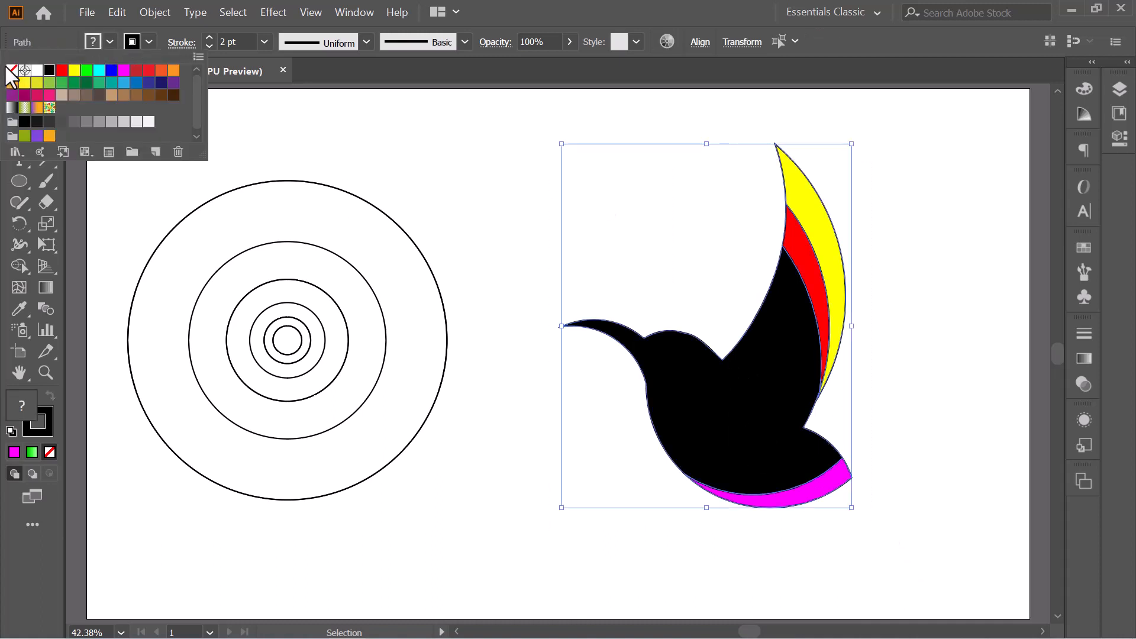
left_click(11, 71)
left_click(465, 162)
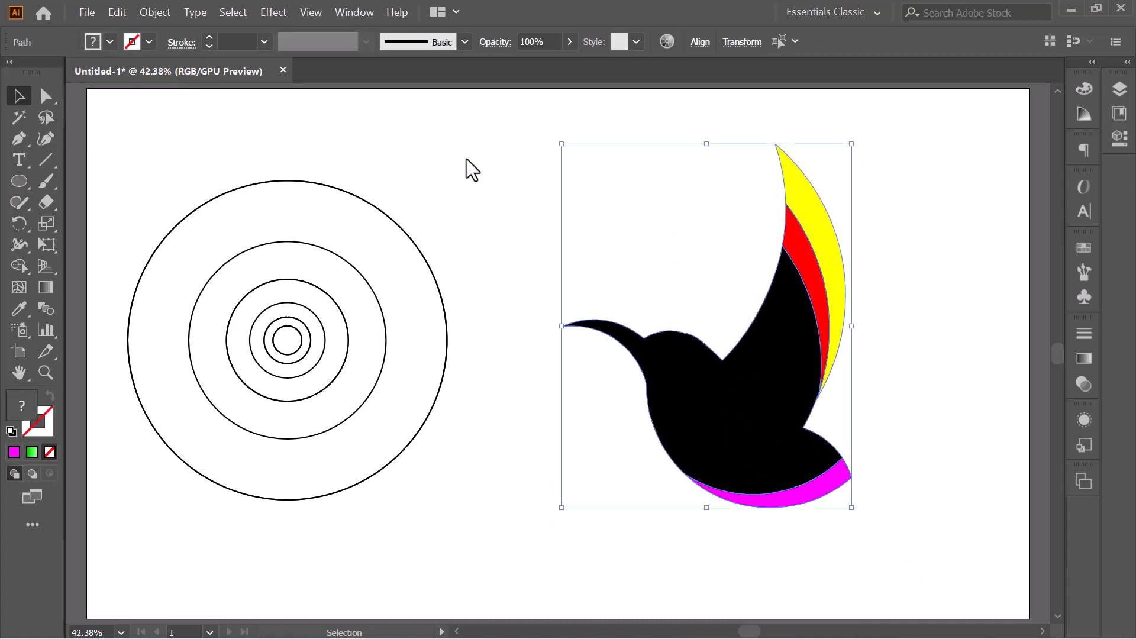
left_click(466, 159)
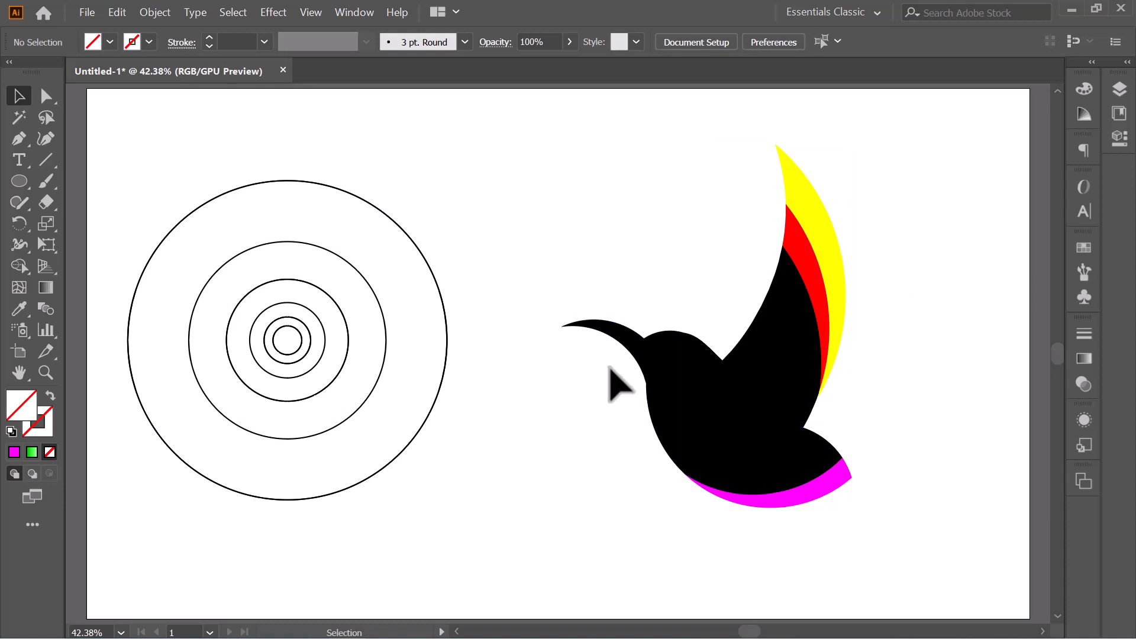
Make the hidden linked color palette image visible and position it over the upper part of the concentric circles
left_click(1120, 92)
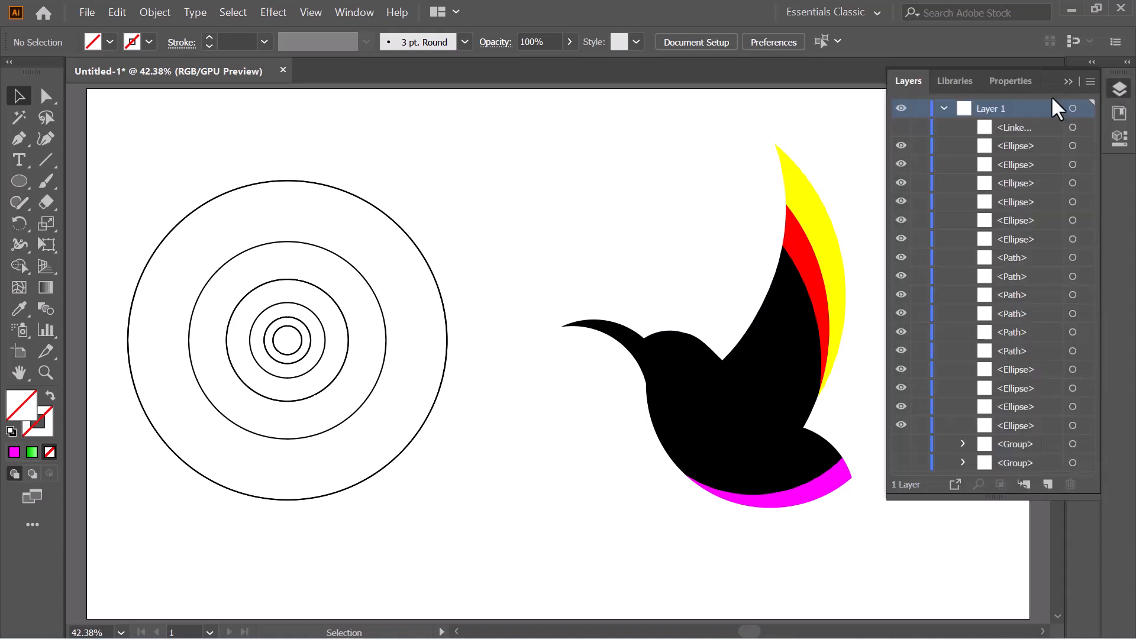
left_click(900, 129)
left_click_drag(491, 214, 456, 223)
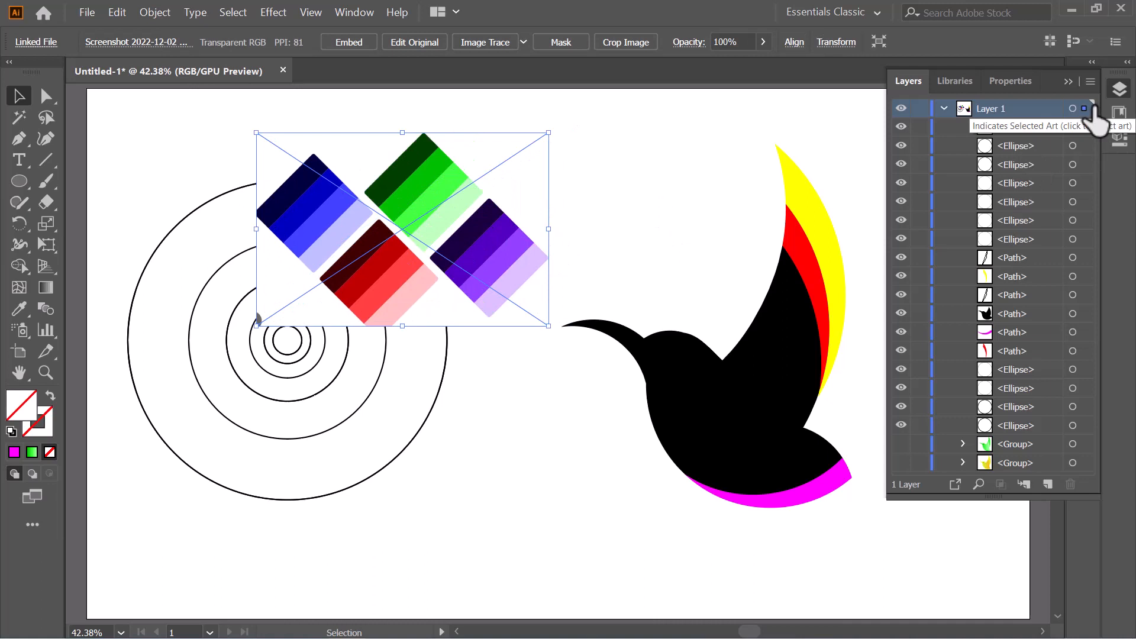
left_click(1068, 81)
left_click(745, 121)
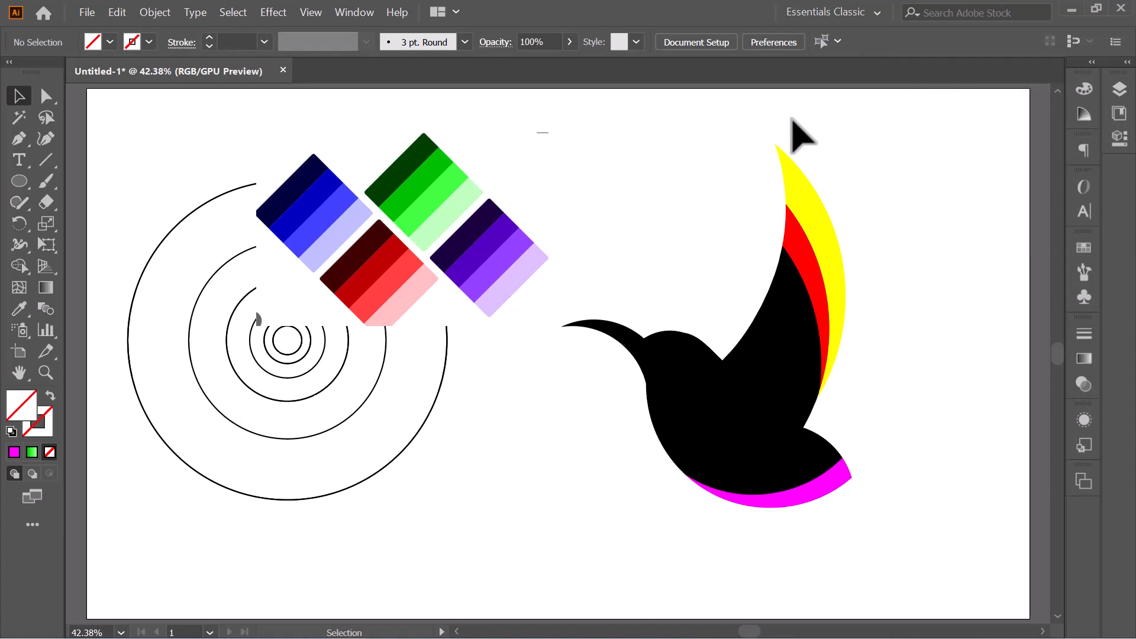
Fill the bird's body with a linear gradient from green to pale green at -100.5°, and deselect it
left_click(750, 372)
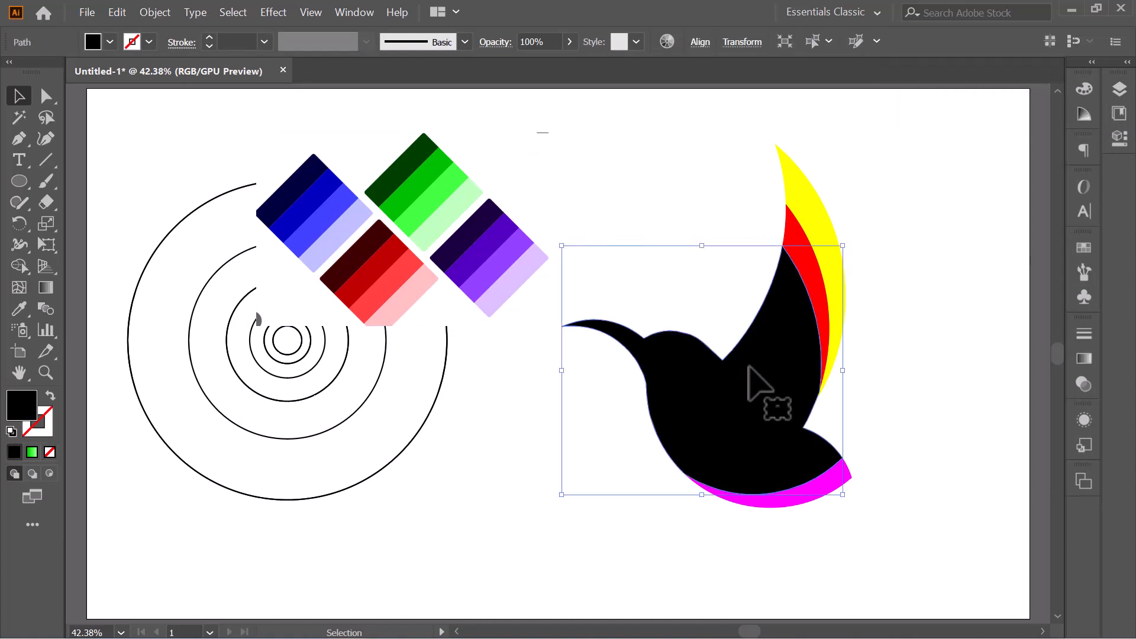
left_click(92, 43)
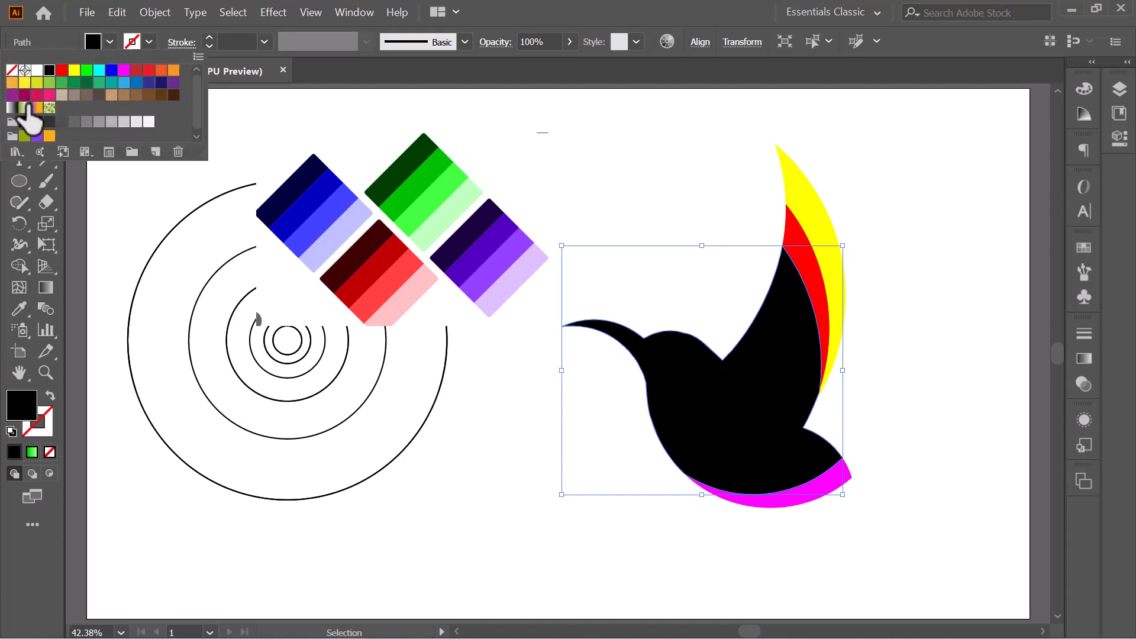
left_click(90, 36)
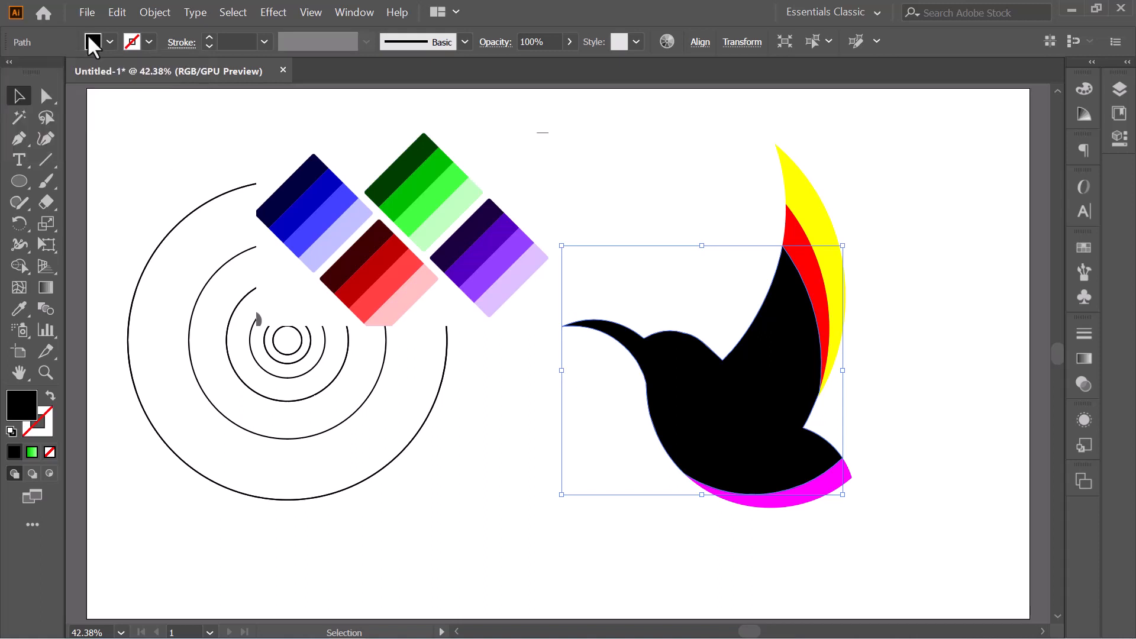
left_click(33, 447)
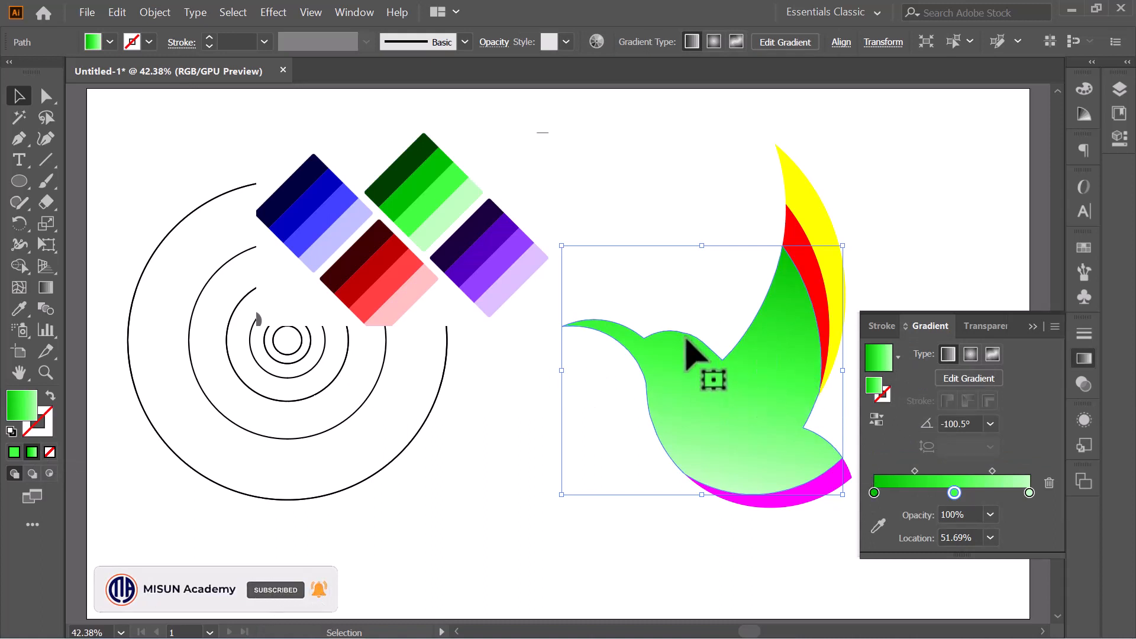
left_click(947, 254)
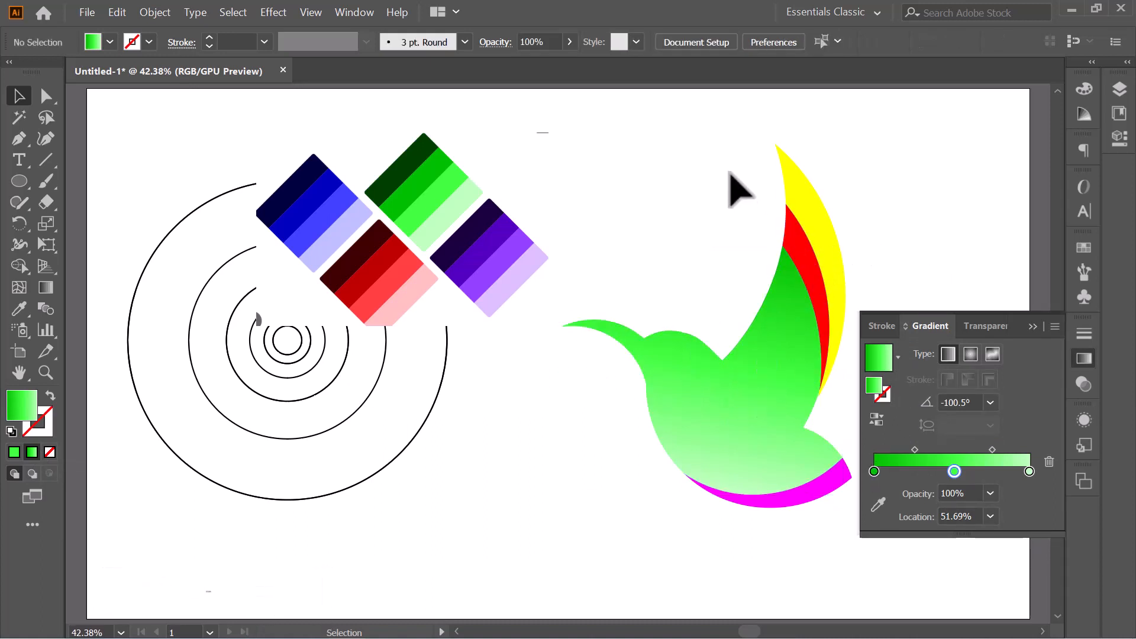
Fill the inner wing feather with the purple-to-orange gradient swatch
left_click(808, 263)
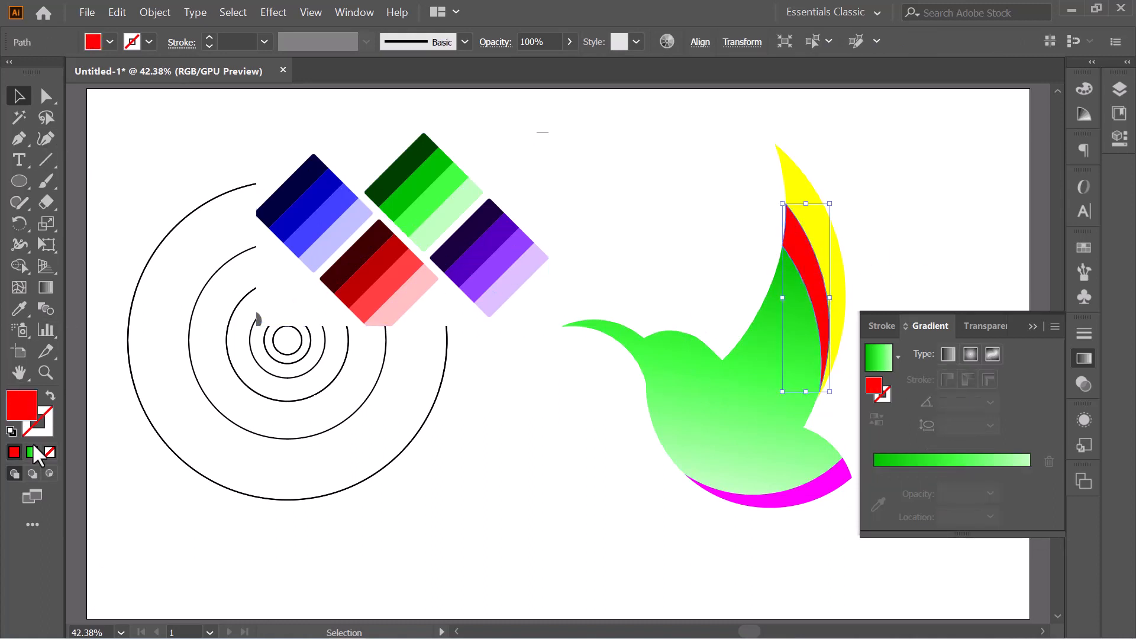
left_click(93, 42)
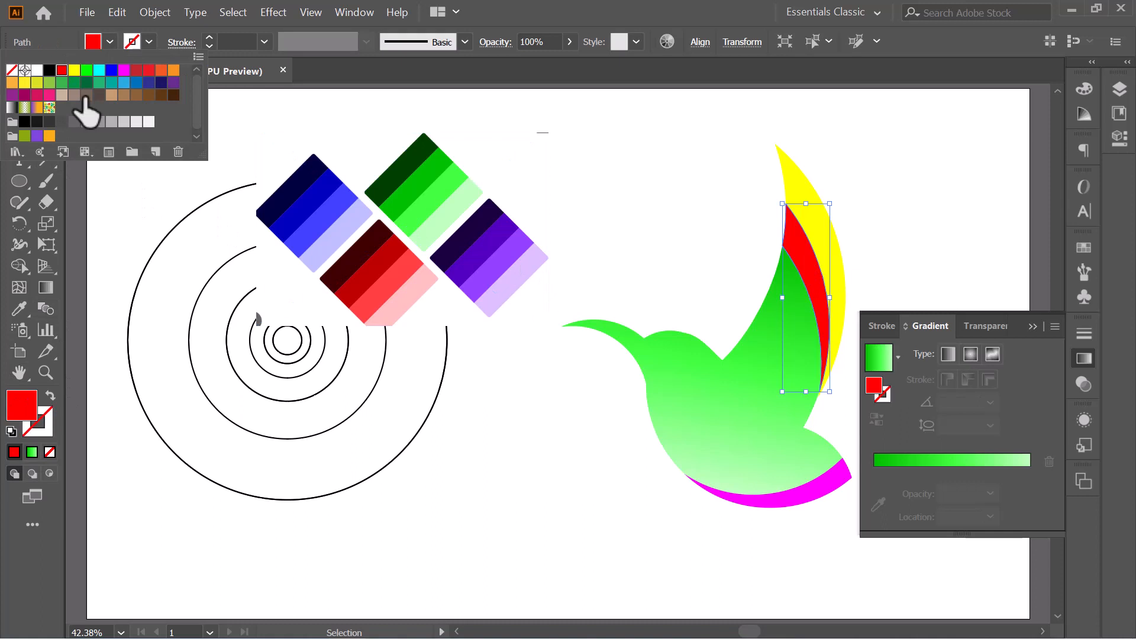
left_click(39, 108)
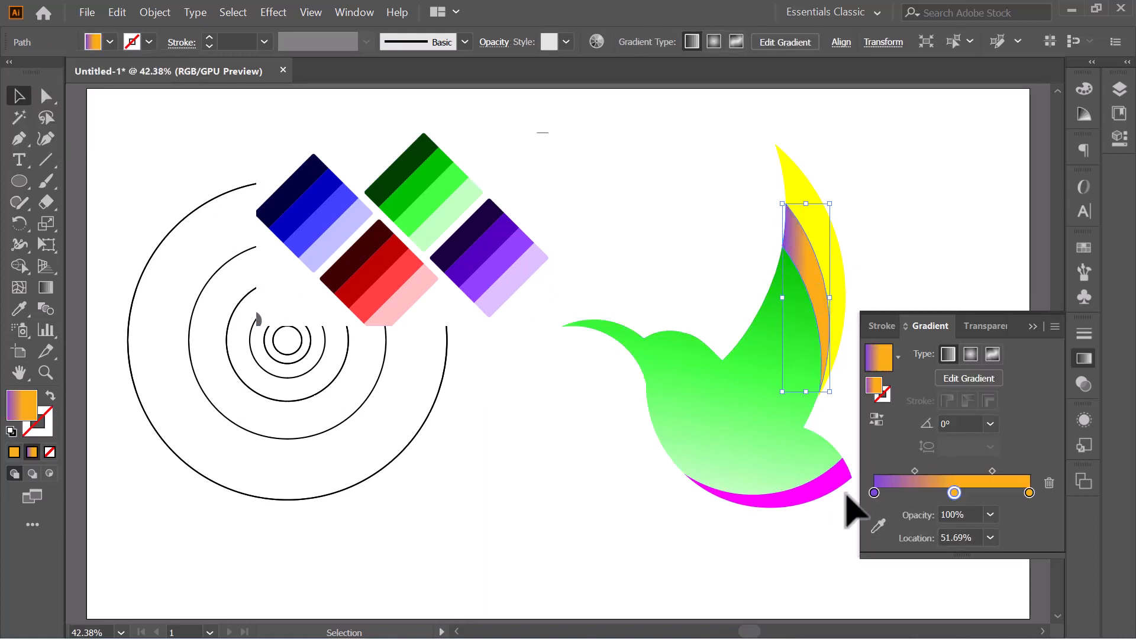
Recolor the inner wing feather's gradient from dark blue through medium blue to pale blue, sampling the palette image's blue swatches, and deselect it
double_click(873, 491)
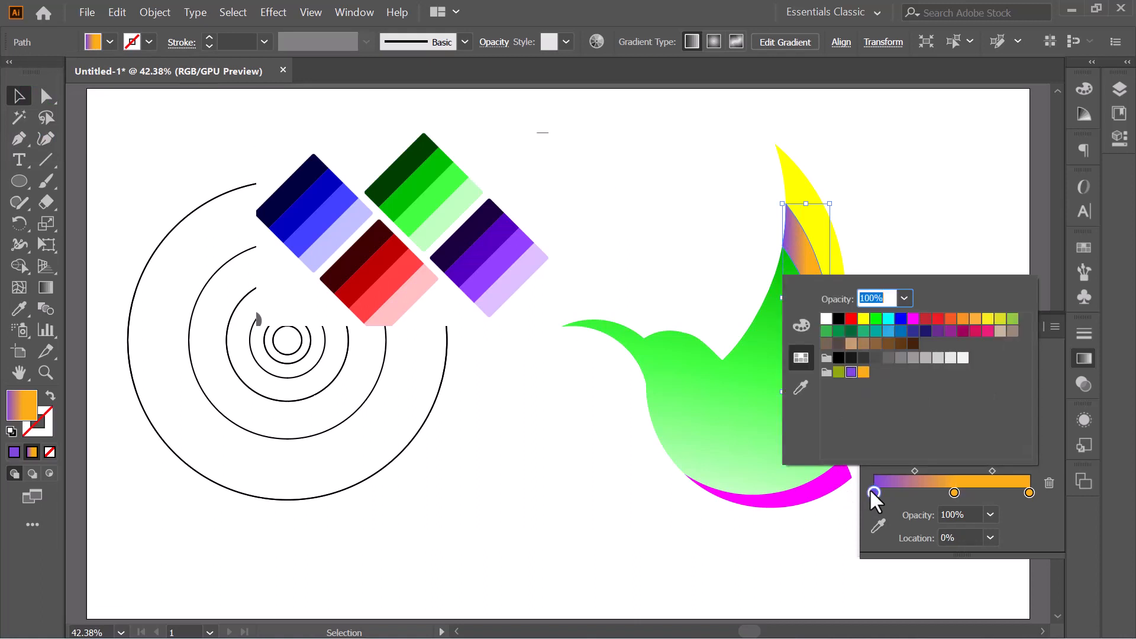
left_click(800, 388)
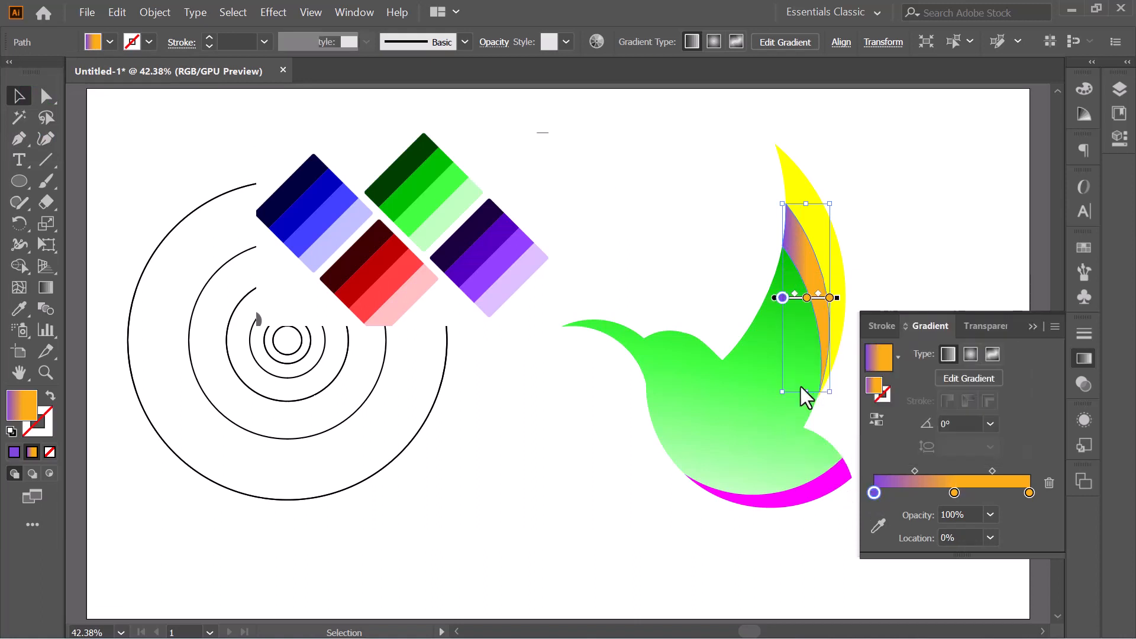
left_click(316, 199)
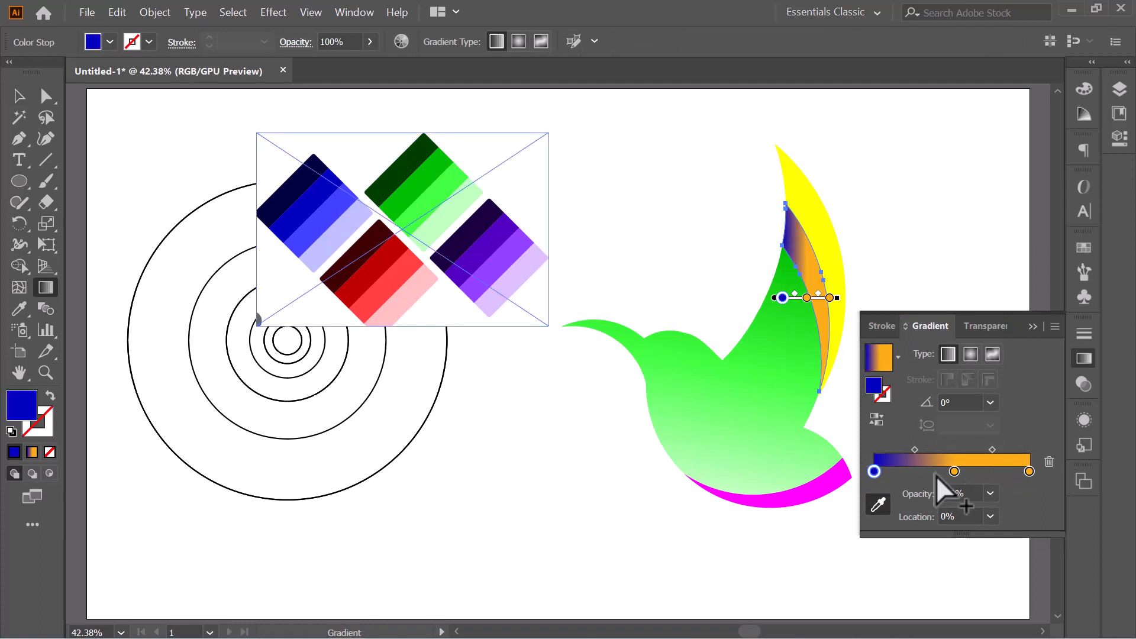
double_click(953, 471)
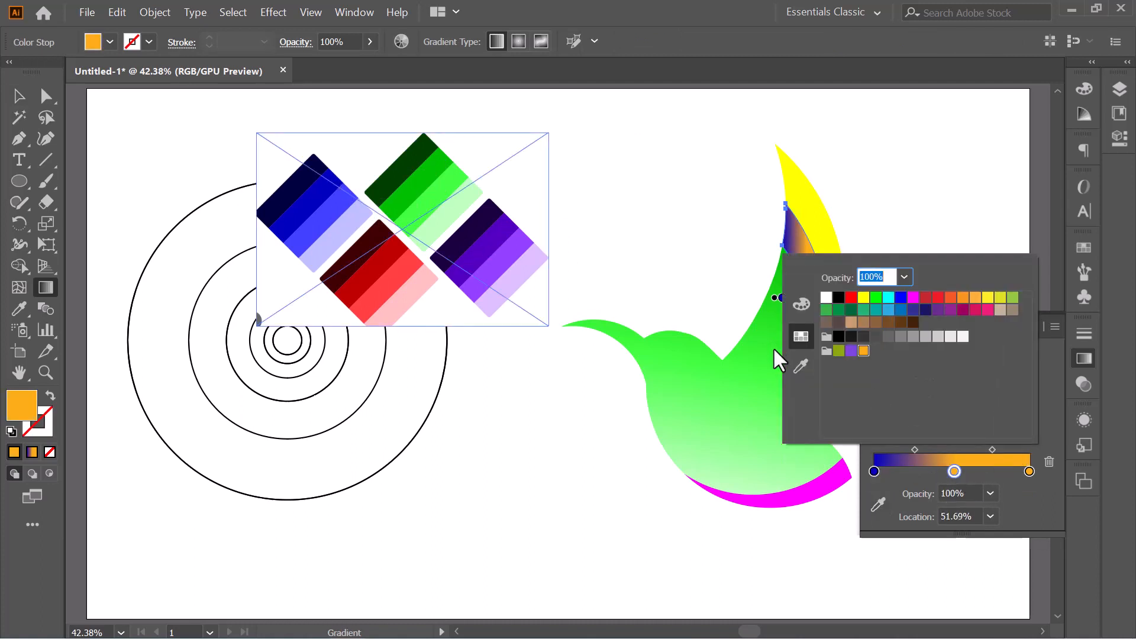
left_click(327, 202)
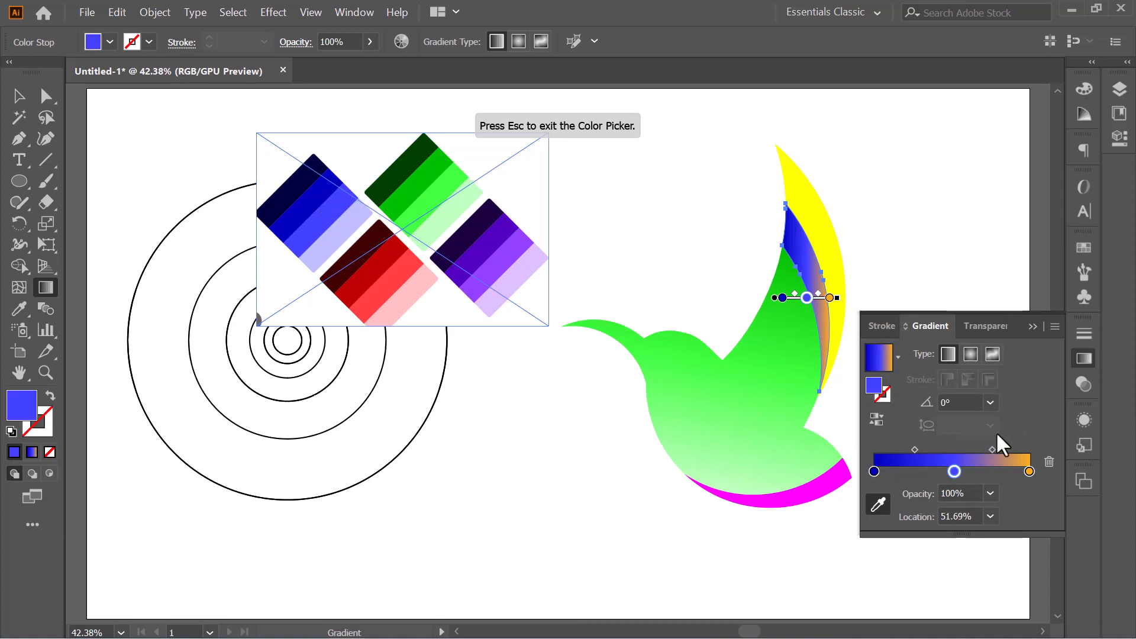
double_click(1029, 471)
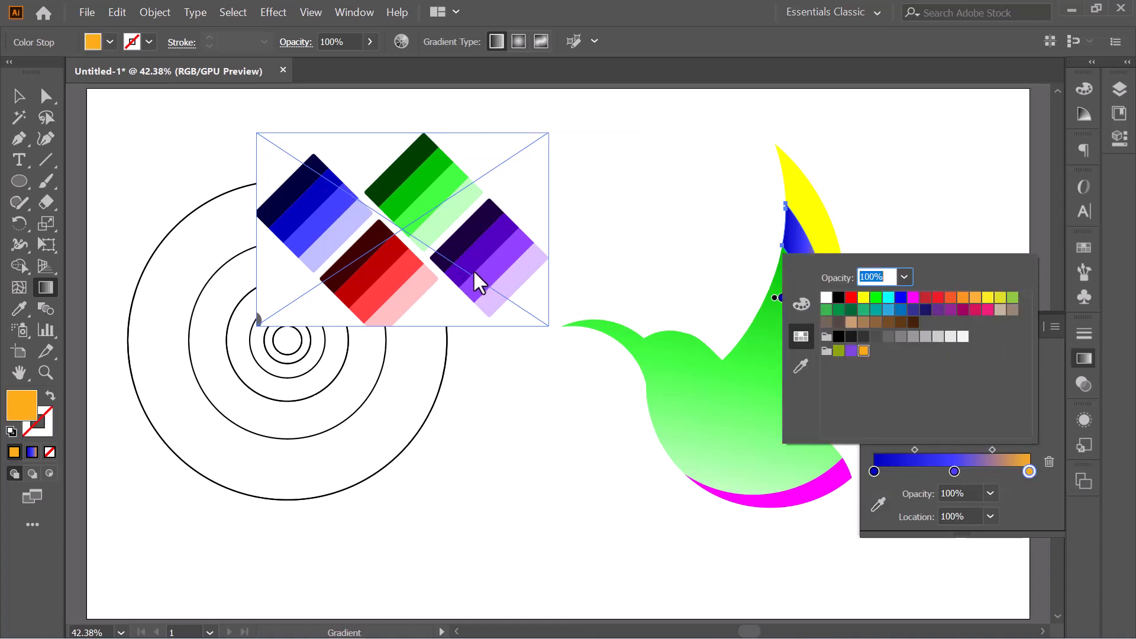
left_click(805, 358)
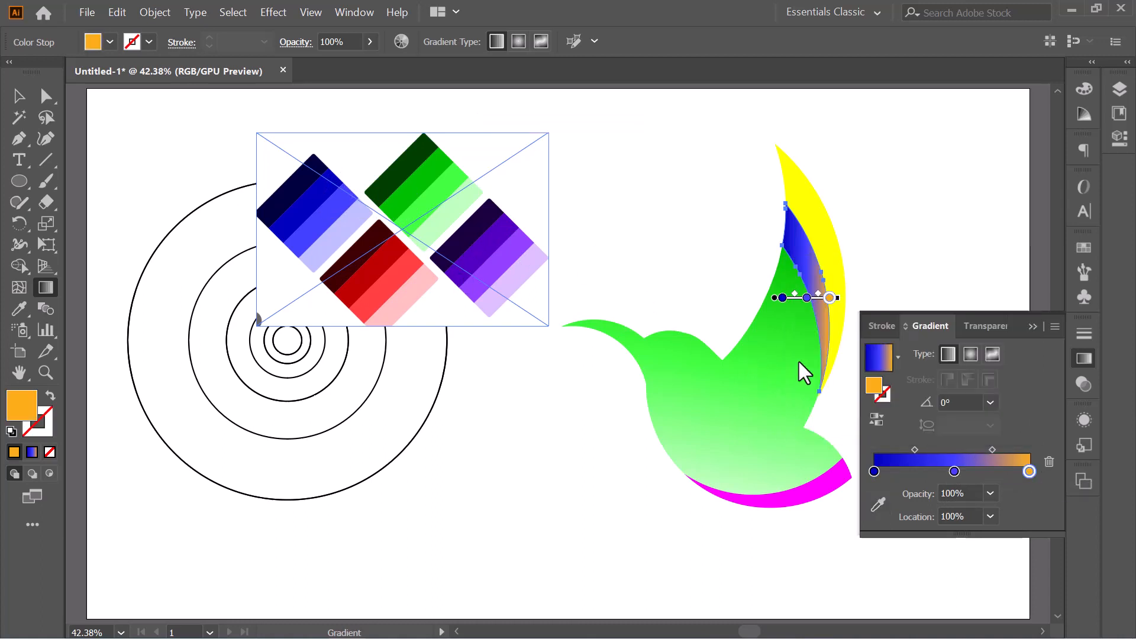
left_click(332, 238)
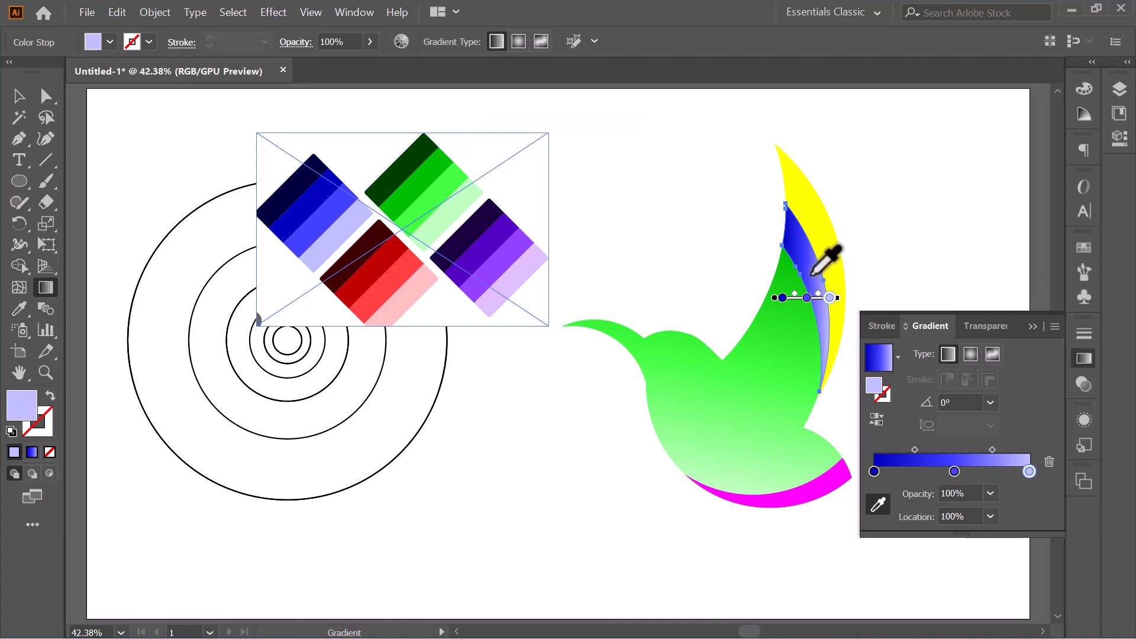
left_click(22, 90)
left_click(703, 170)
Fill the yellow outer wing feather with the same blue gradient and deselect it
left_click(805, 204)
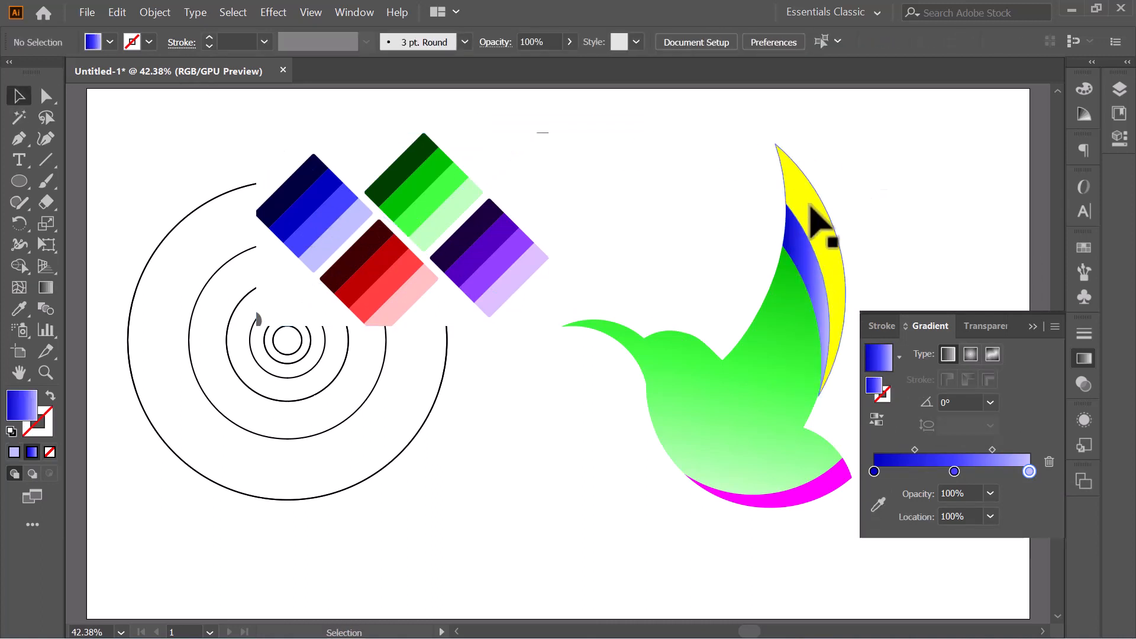
left_click(32, 452)
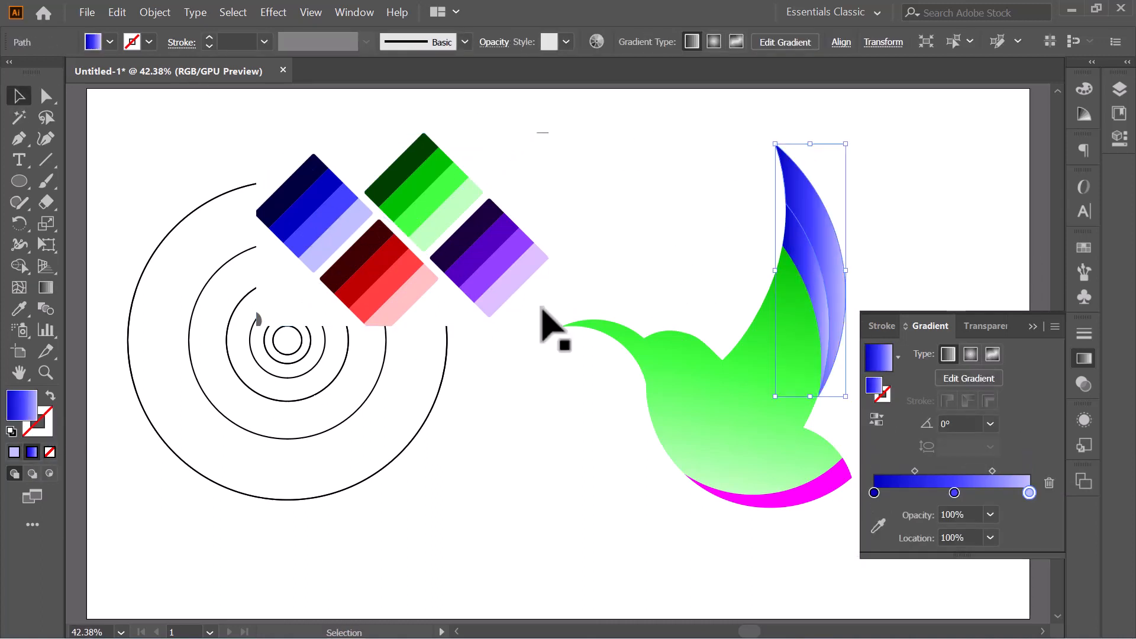
left_click(570, 226)
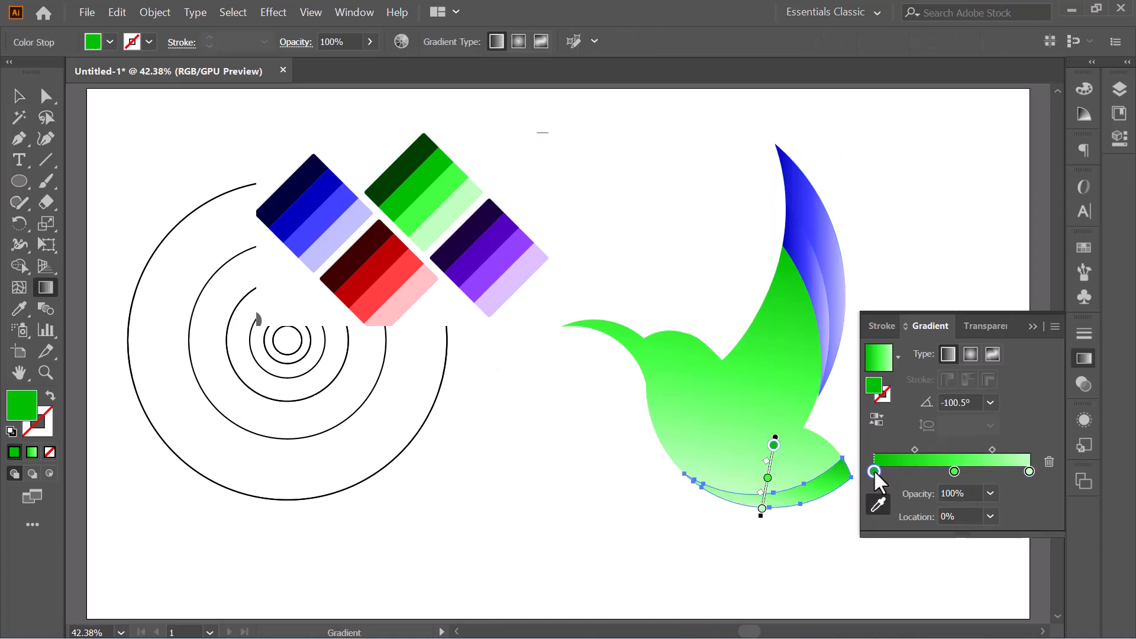
Change the belly strip gradient's starting color to the darkest green sampled from the palette image, and deselect the strip
double_click(874, 471)
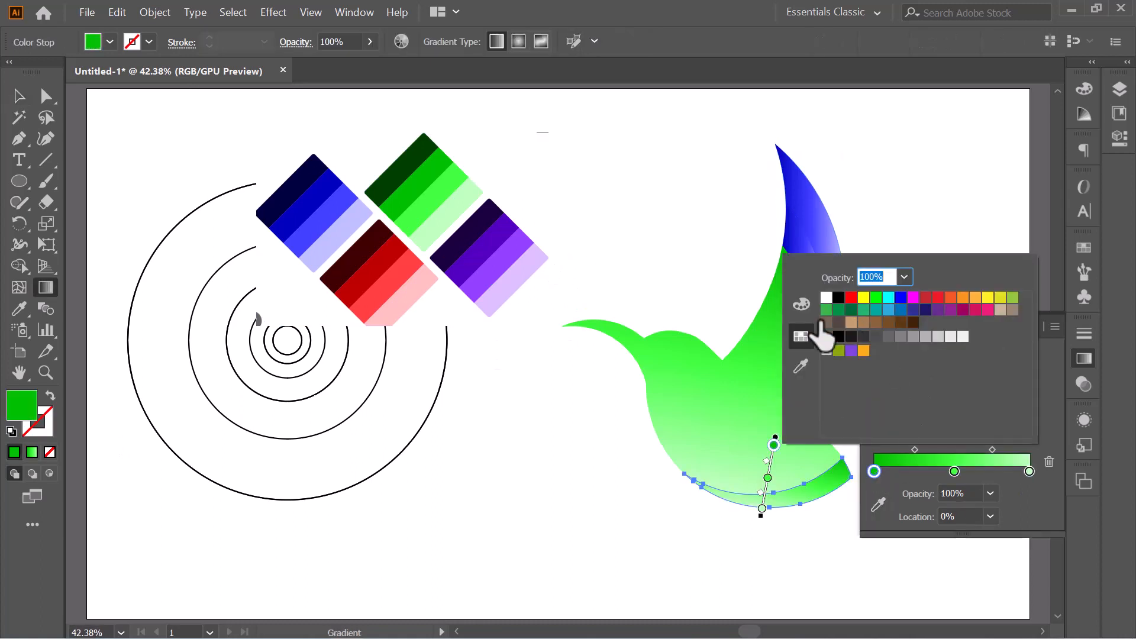
left_click(796, 366)
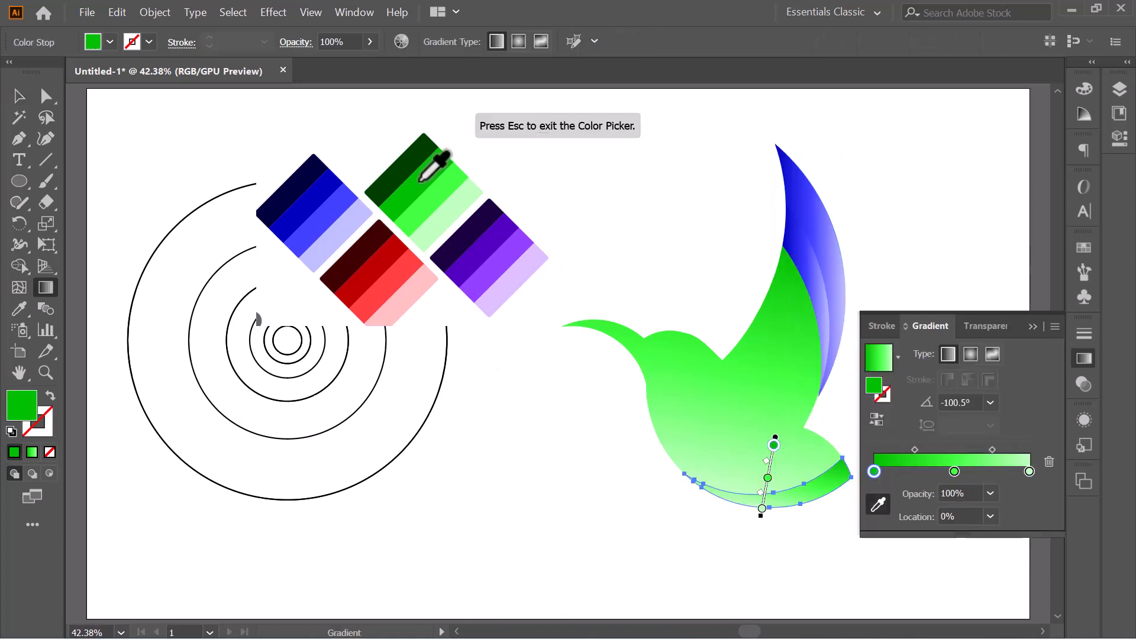
left_click(415, 163)
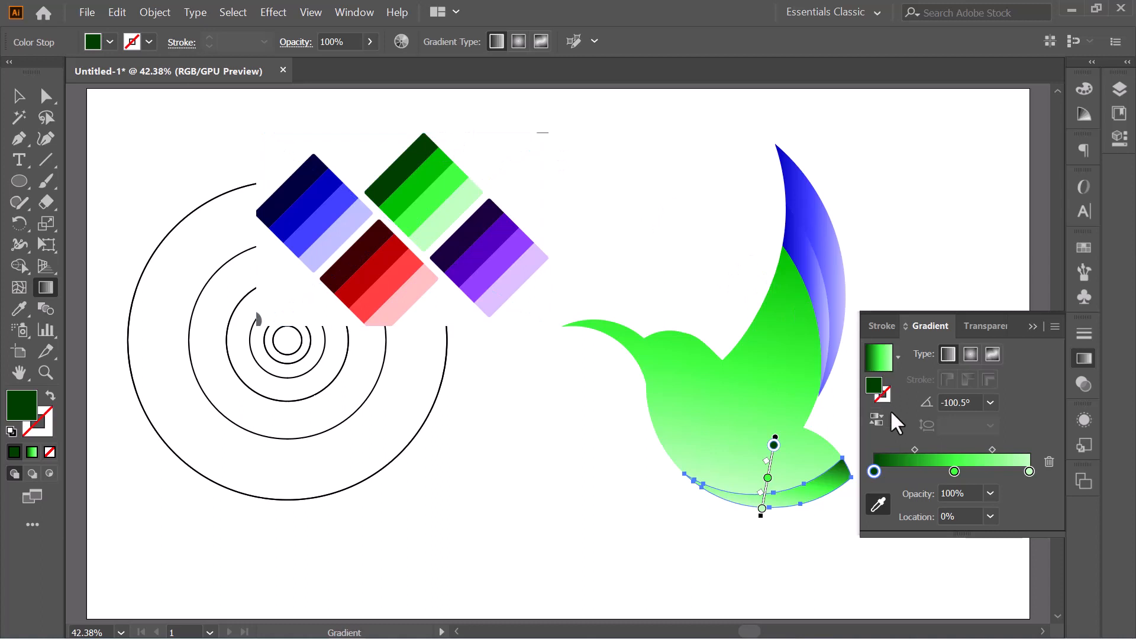
left_click(1032, 326)
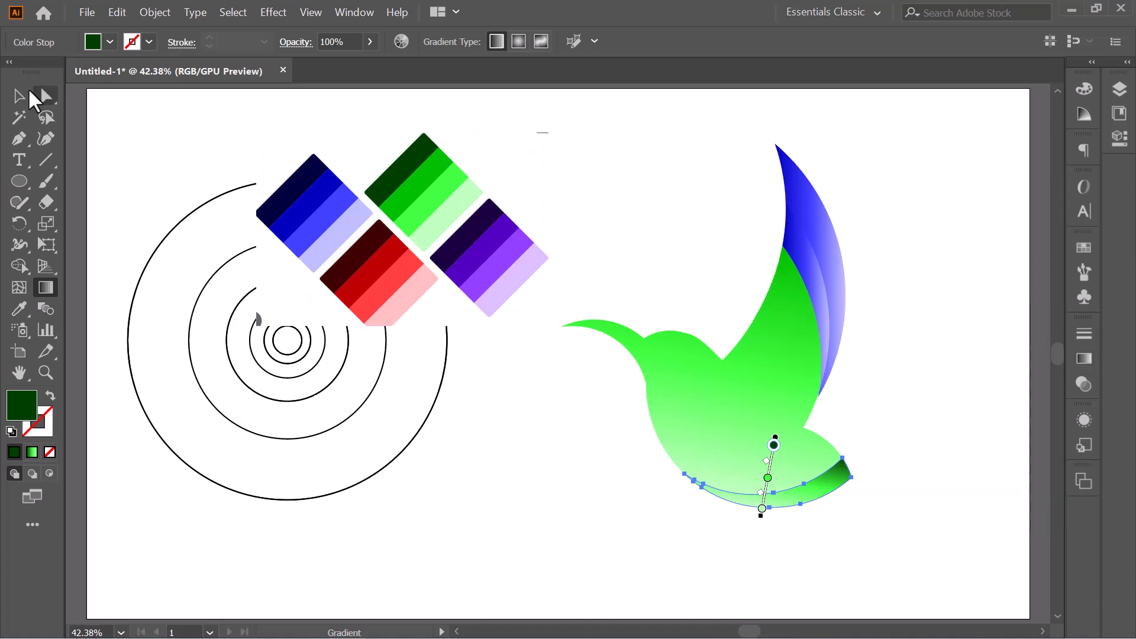
left_click(17, 96)
left_click(629, 175)
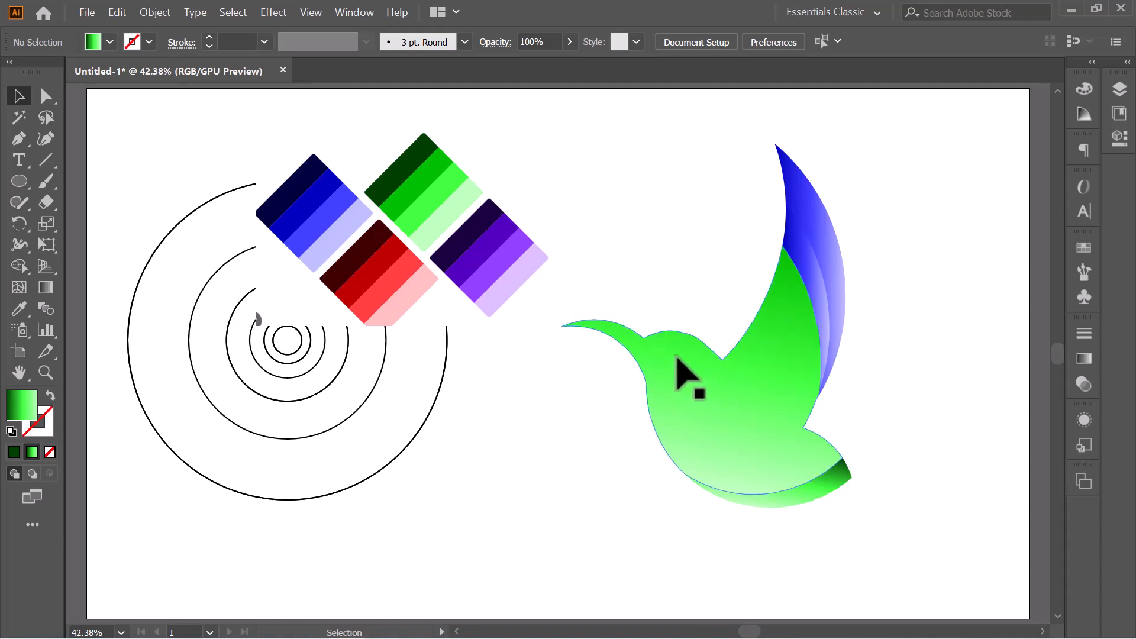
Draw a small circle in the empty area above the bird's head and fill it with black
left_click(20, 176)
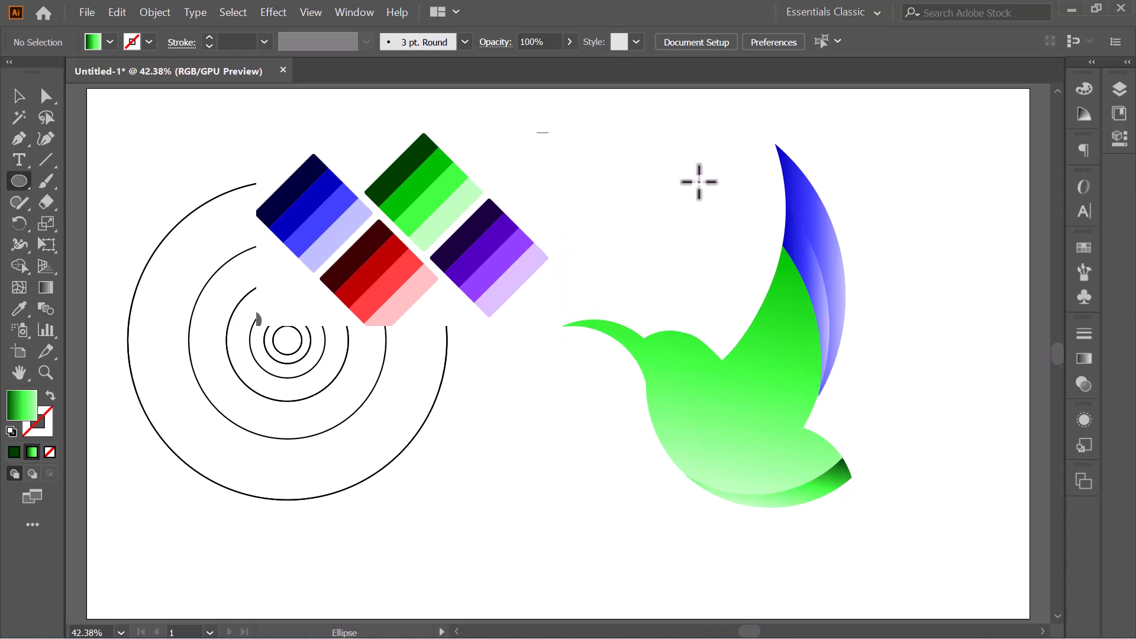
left_click_drag(698, 181, 710, 190)
left_click(93, 41)
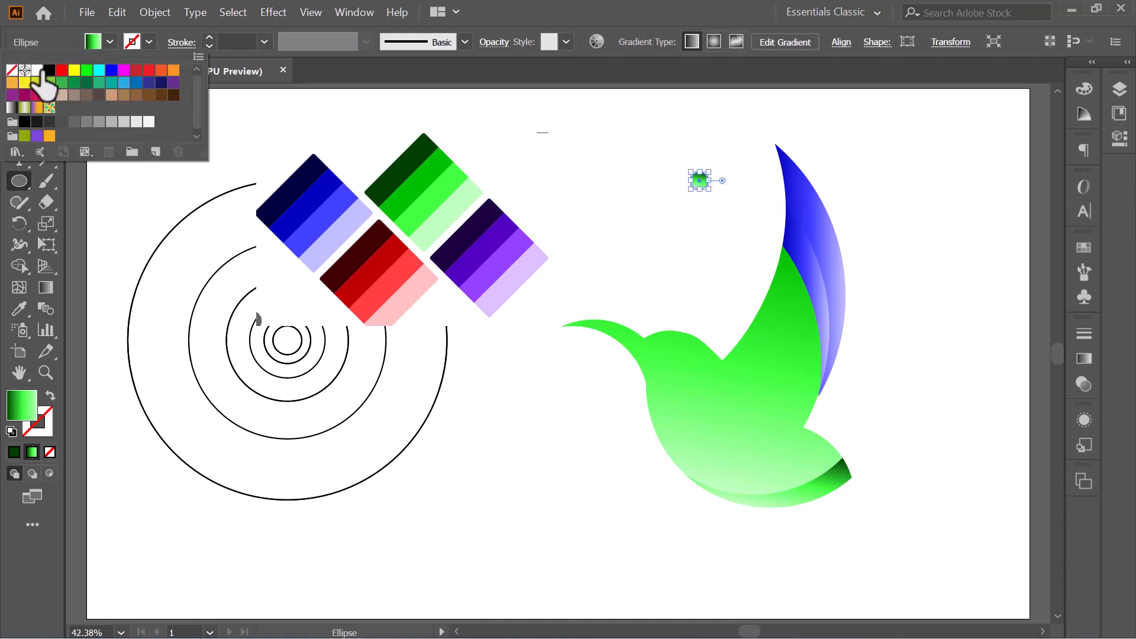
left_click(48, 70)
left_click(567, 159)
Move the small black circle onto the bird's head as its eye, and deselect it
left_click(47, 96)
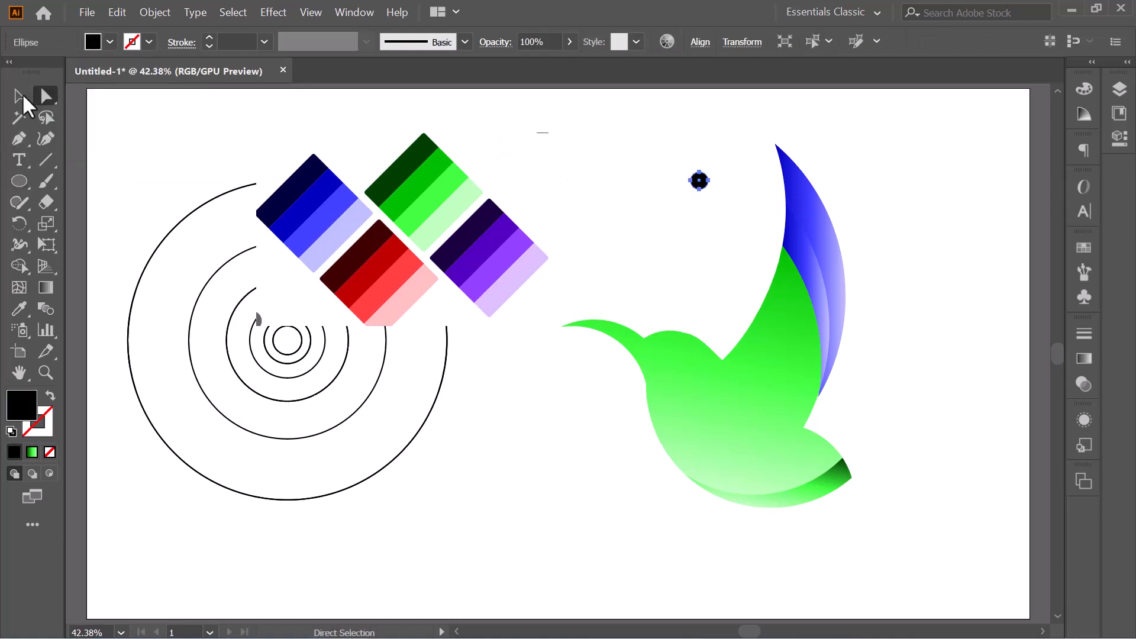
left_click(19, 95)
left_click_drag(700, 180, 677, 360)
left_click(688, 301)
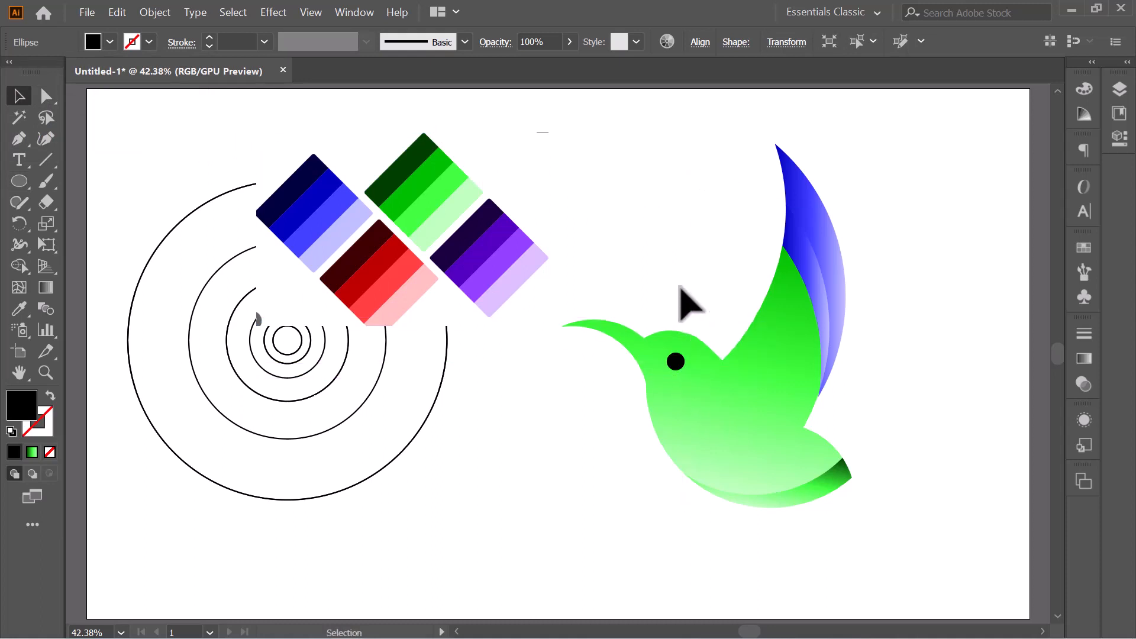
Reduce the eye circle's opacity to 45% and deselect it
left_click(674, 362)
left_click(569, 42)
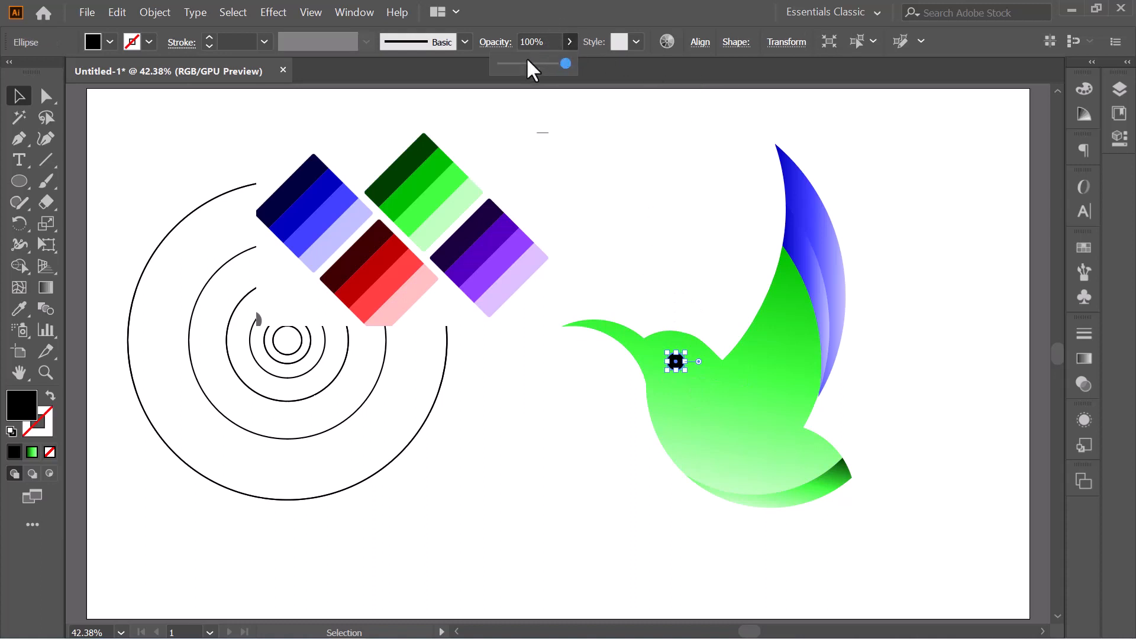
left_click(518, 63)
left_click_drag(524, 62, 530, 61)
left_click(685, 158)
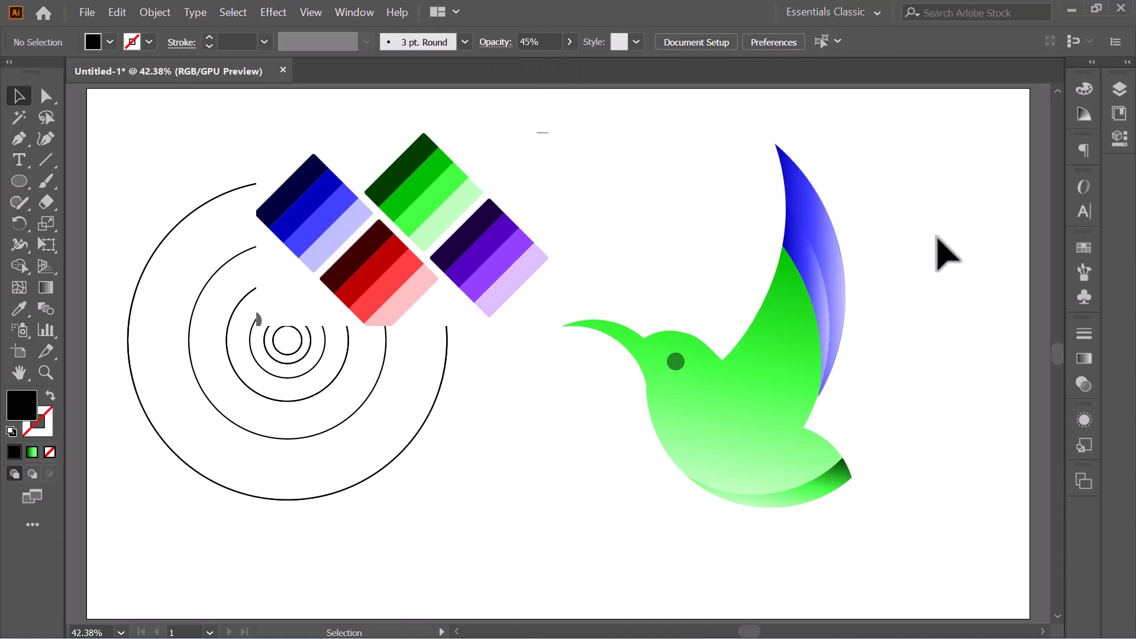